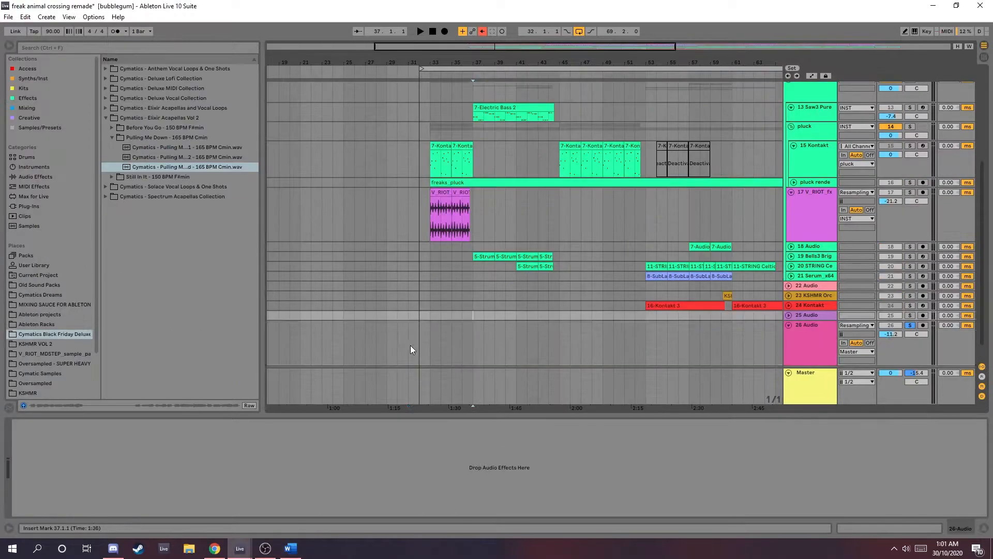
Switch to the browser and play the opening seconds of Sub Urban's Freak video, then return to Ableton Live.
left_click(410, 344)
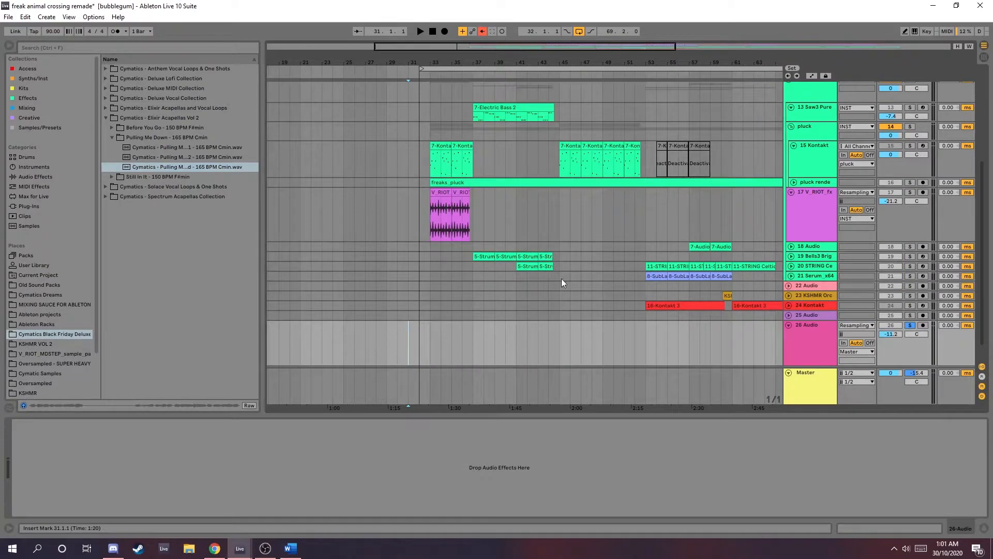
scroll(564, 280, "up", 3)
scroll(483, 326, "down", 2)
left_click(265, 549)
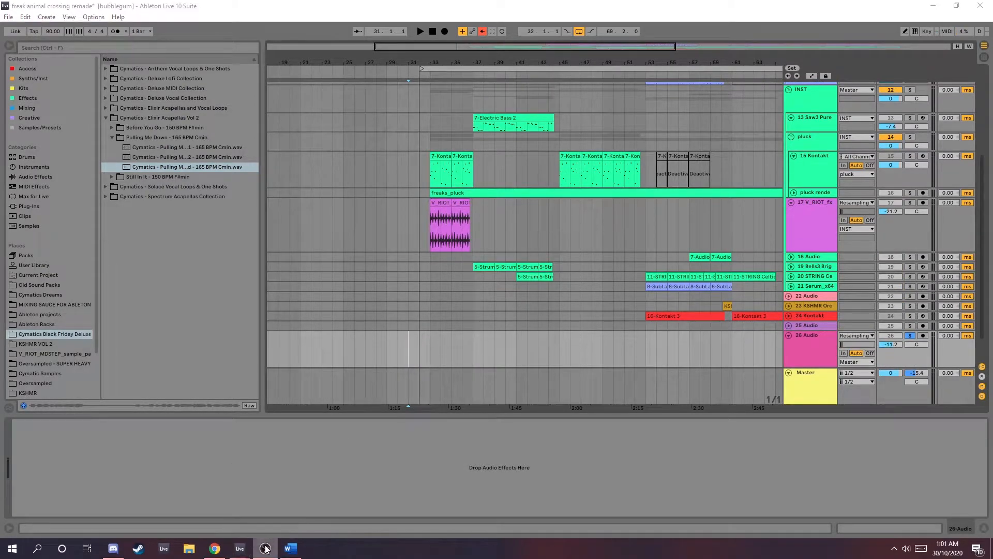
left_click(216, 550)
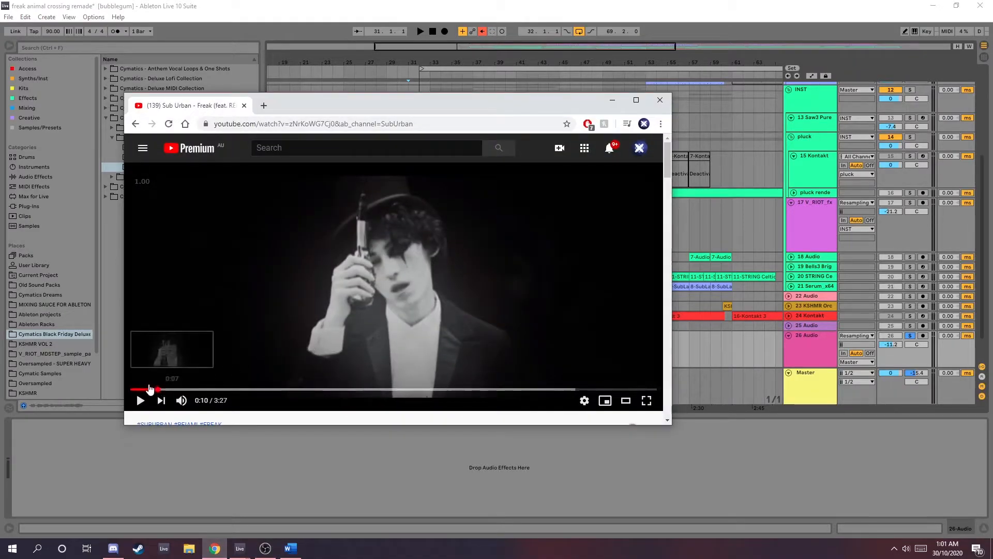
left_click(138, 389)
left_click(140, 400)
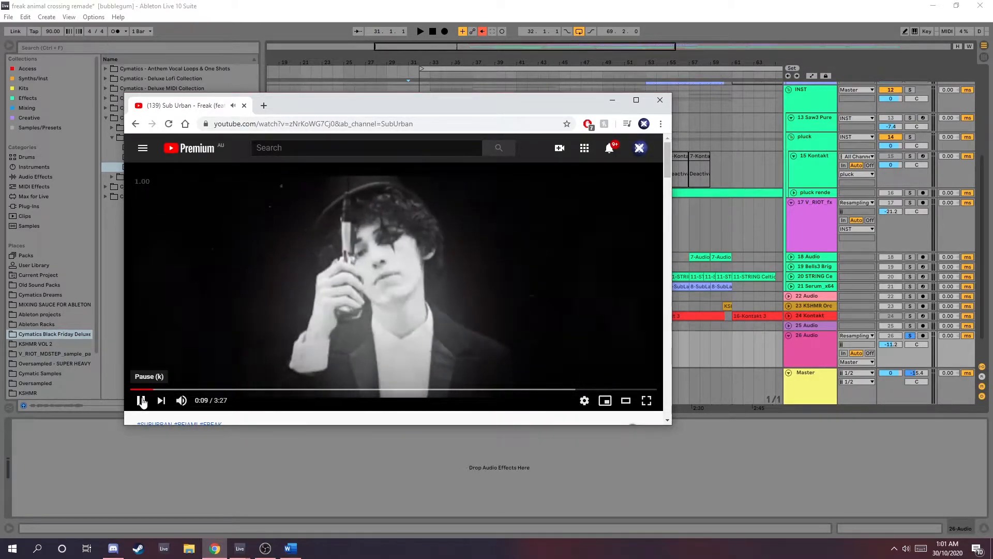
left_click(142, 401)
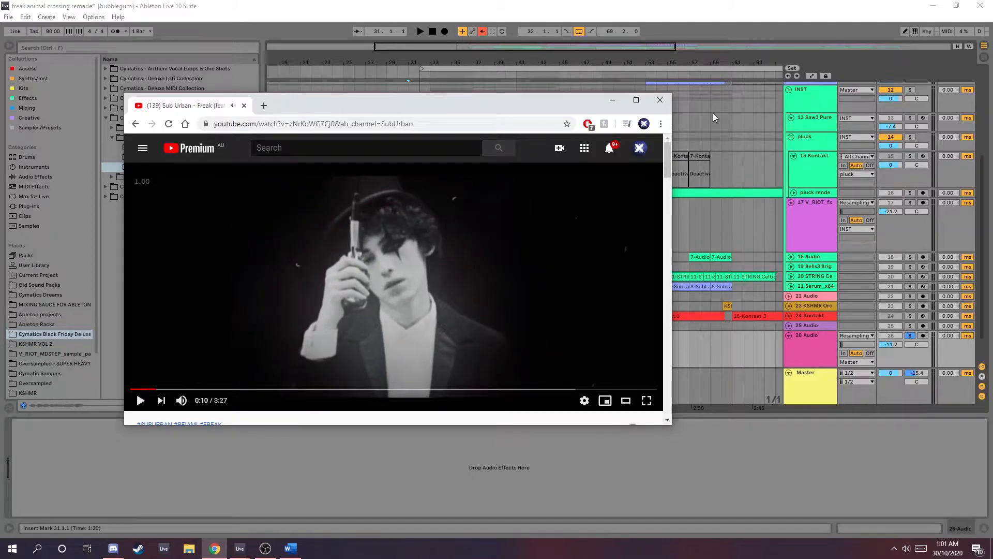
left_click(612, 101)
Place the Cymatics Pulling Me Down Lead 165 BPM Cmin sample on audio track 26, starting at 32.3.1.
scroll(492, 258, "down", 2)
left_click(423, 317)
key("plus")
key("plus")
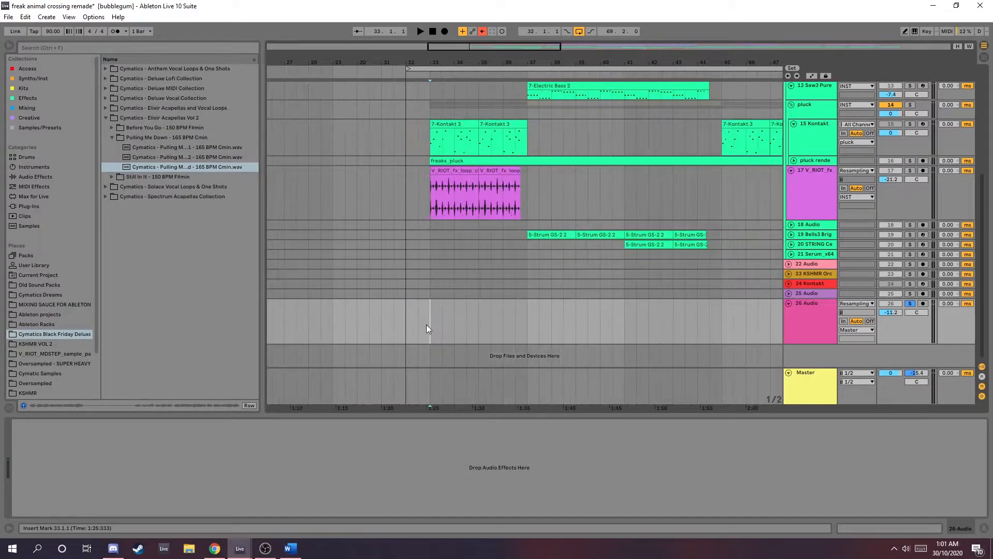
key("plus")
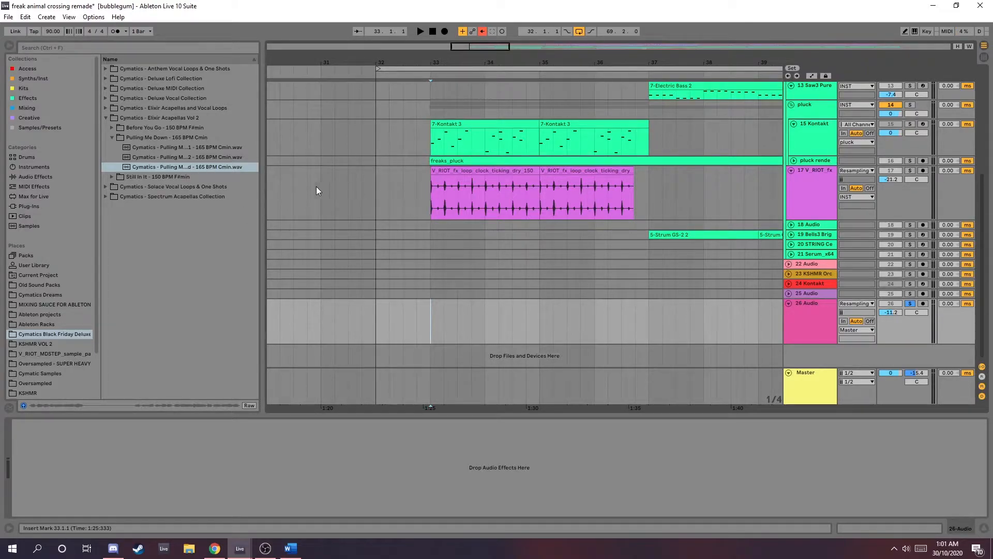
left_click(184, 167)
left_click_drag(139, 164, 402, 319)
scroll(457, 323, "down", 3)
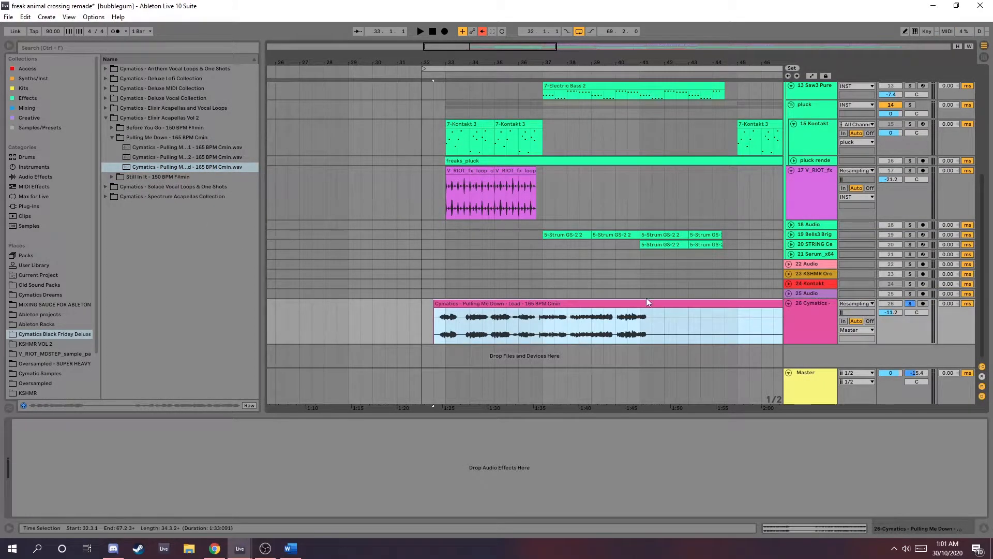
Shorten the vocal clip on track 26 so it ends at about 33.2.3, and audition it from 32.4.1.
scroll(688, 318, "down", 5)
left_click_drag(585, 304, 423, 306)
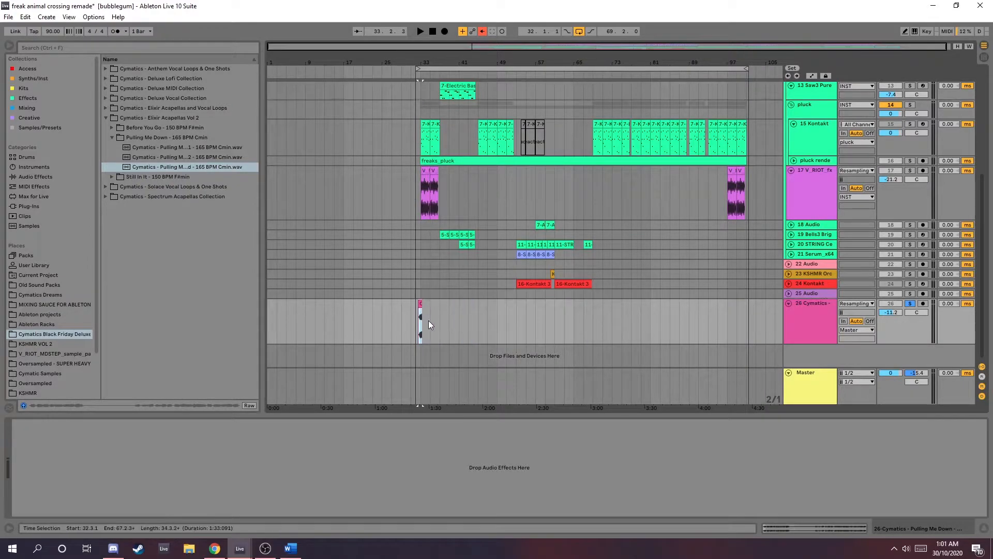
scroll(430, 321, "up", 6)
left_click(307, 321)
key("space")
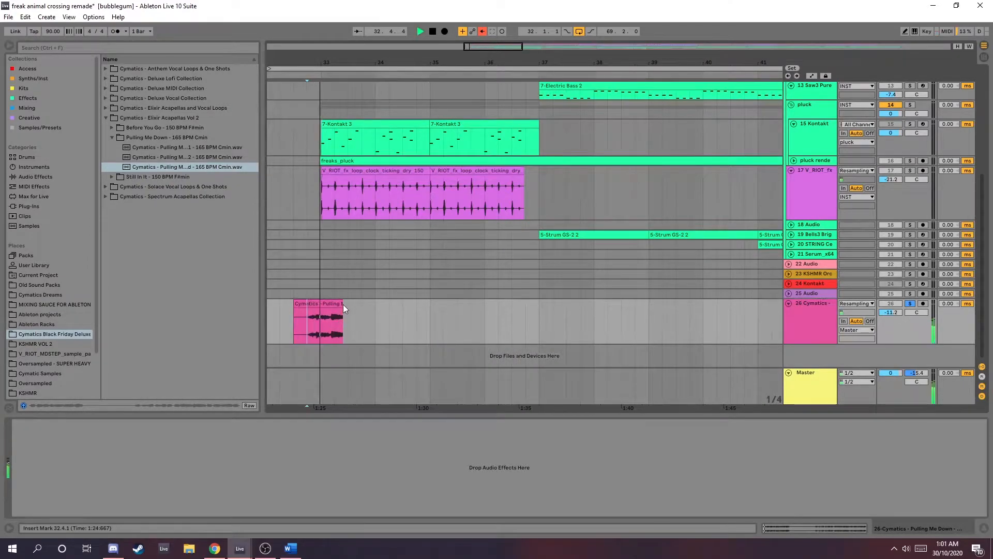
key("space")
Lower the gain of the shortened vocal clip slightly in its sample settings.
double_click(334, 304)
left_click_drag(89, 158, 89, 164)
key("shift+Tab")
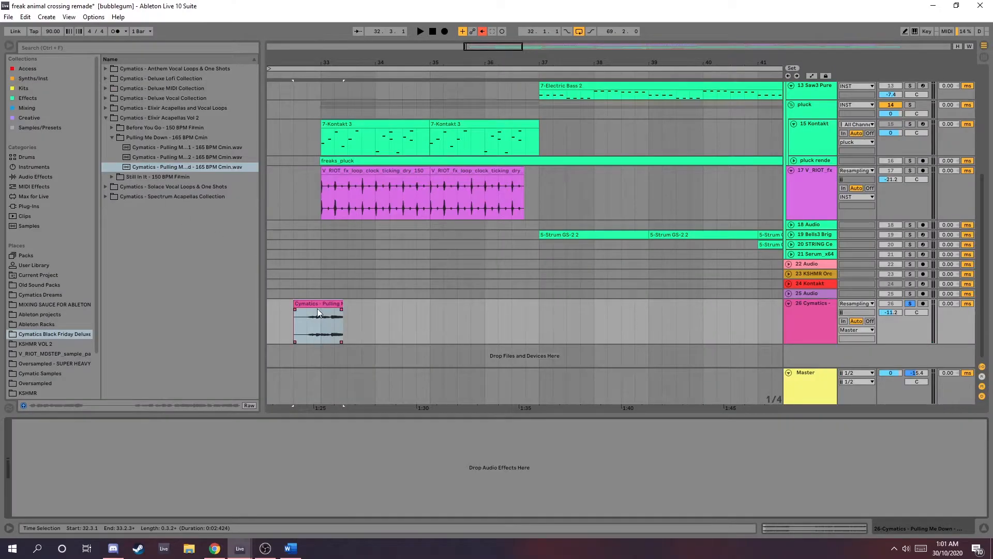
Trim the vocal clip's end to just after 32.4, leaving only the start of the phrase, and play it.
scroll(313, 324, "up", 3)
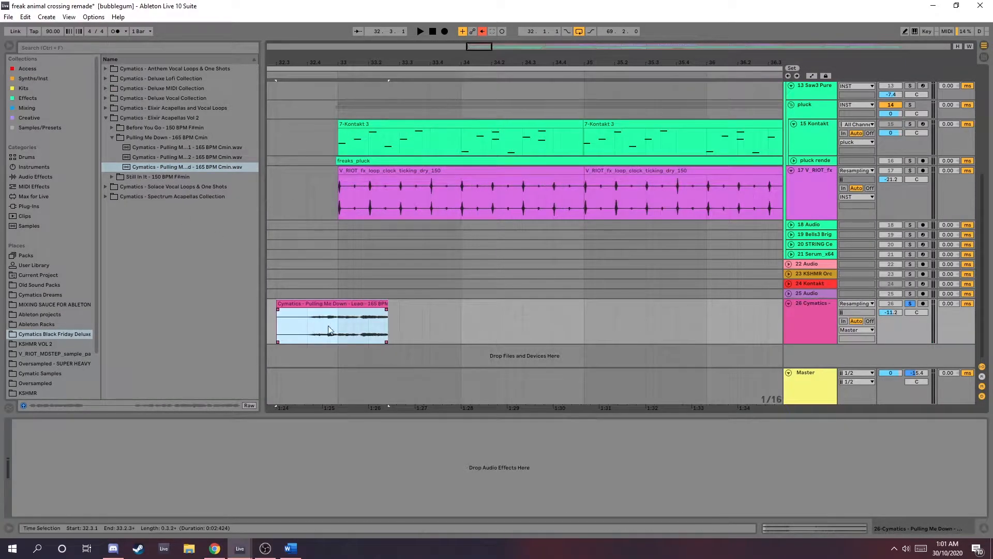
scroll(331, 325, "up", 2)
left_click_drag(388, 312, 307, 307)
scroll(321, 322, "up", 2)
left_click(296, 340)
key("space")
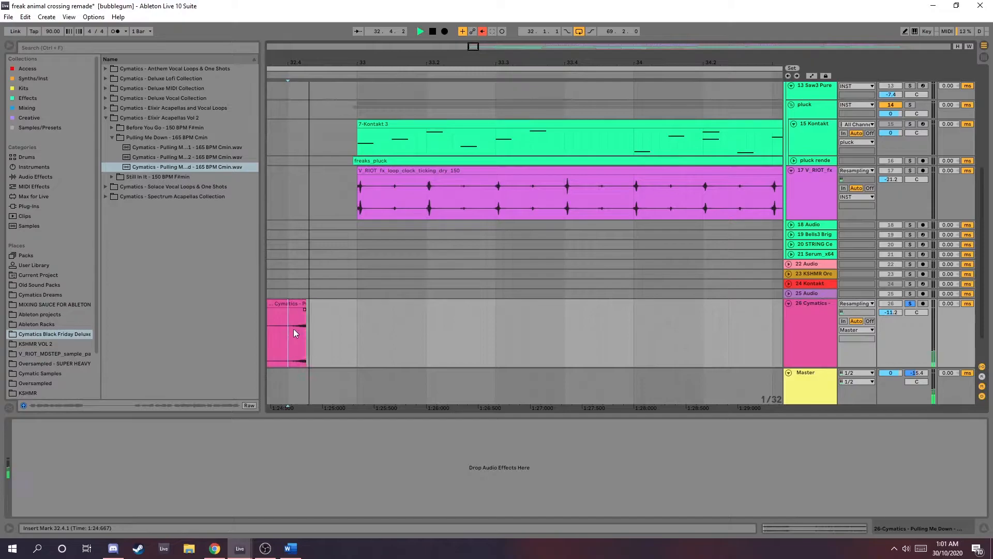
key("space")
Search the browser for valhalla and load ValhallaRoom_x64 onto vocal track 26.
left_click(830, 322)
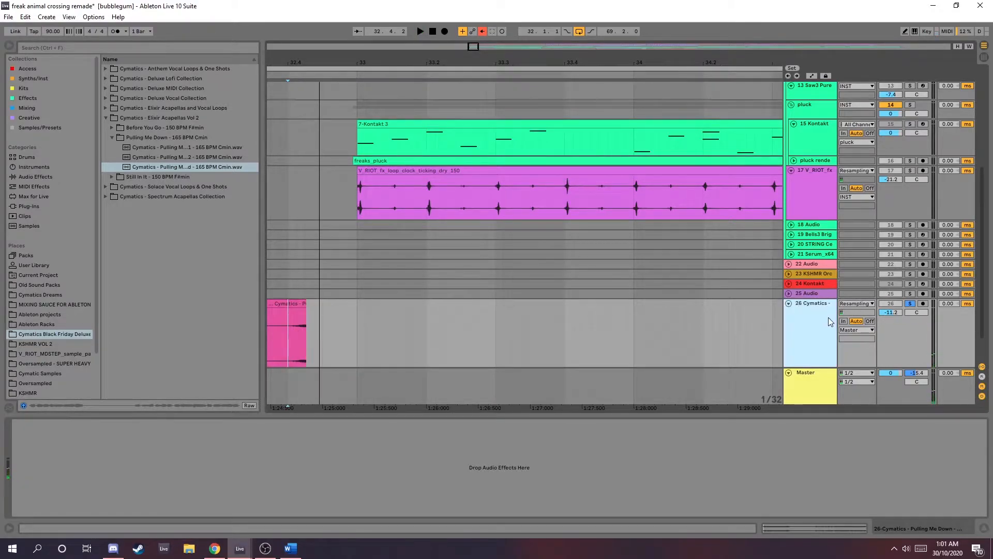
left_click(237, 48)
type("valhalla")
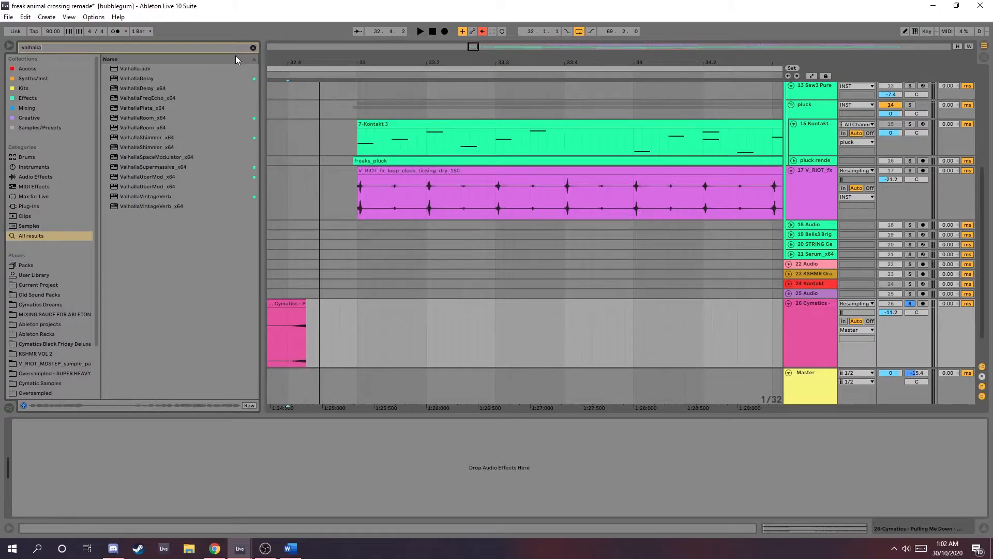
double_click(171, 127)
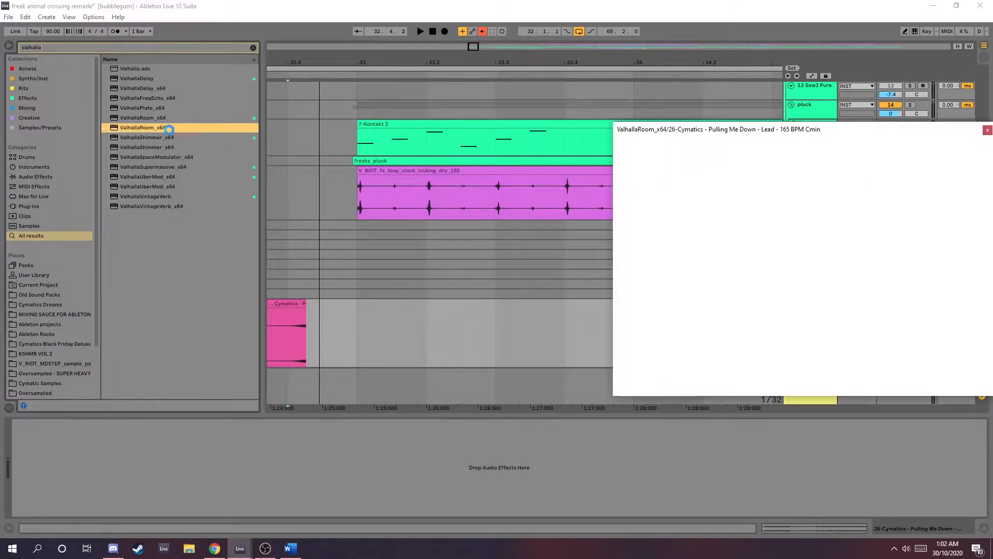
Set ValhallaRoom's decay to 12.13 s and its mix to 25.3 %, and close the plug-in window.
left_click_drag(738, 132, 398, 105)
left_click_drag(293, 204, 294, 273)
left_click_drag(366, 256, 367, 241)
left_click_drag(297, 273, 296, 267)
left_click(370, 241)
left_click_drag(369, 240, 369, 230)
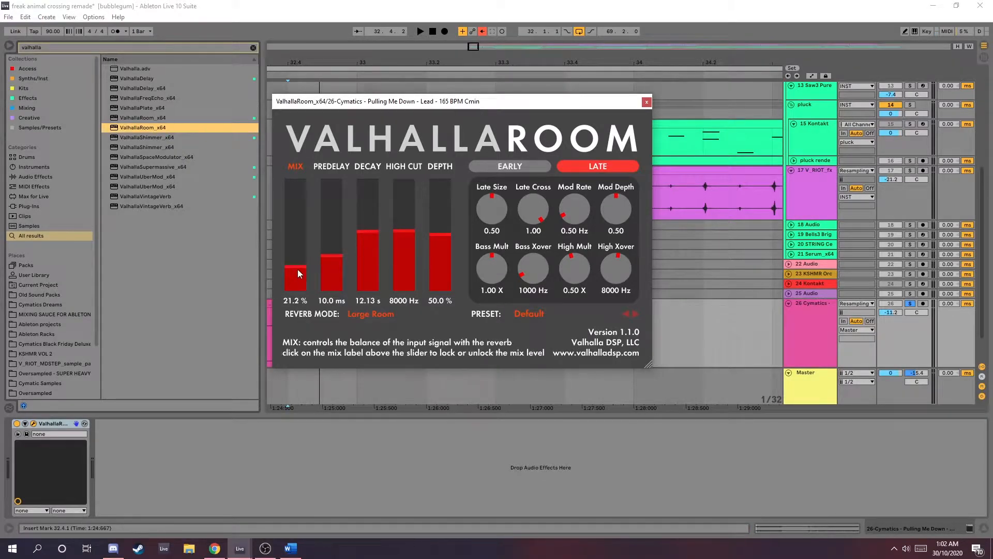
left_click_drag(299, 240, 299, 263)
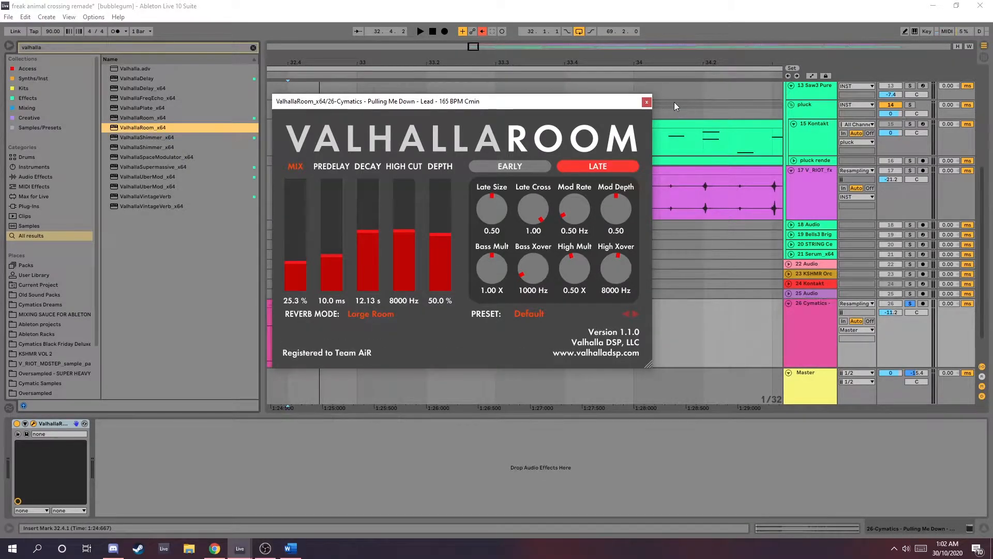
left_click(647, 102)
Insert a new audio track below the vocal track and arm it for recording.
left_click(818, 328)
scroll(416, 321, "down", 2)
left_click(296, 300)
right_click(832, 358)
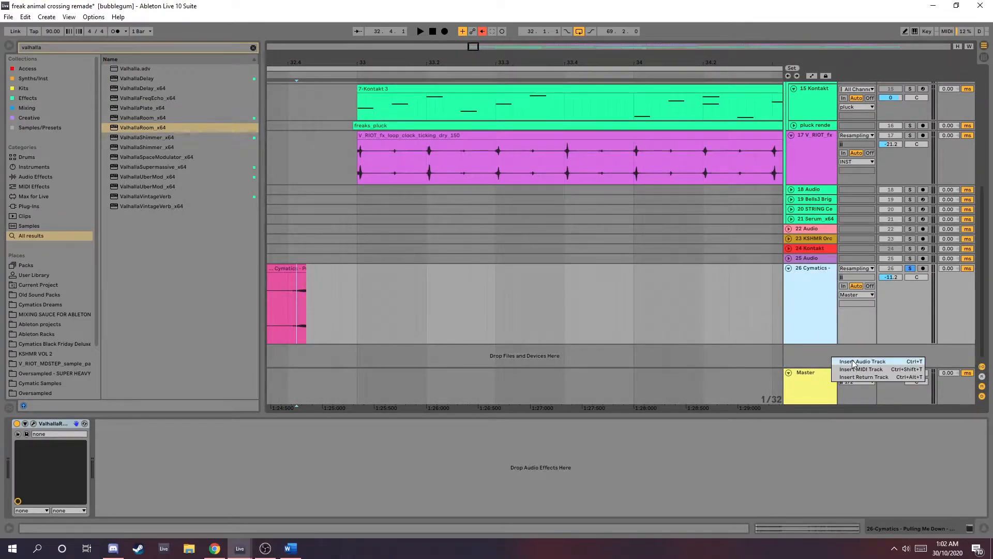
left_click(854, 362)
scroll(621, 325, "down", 1)
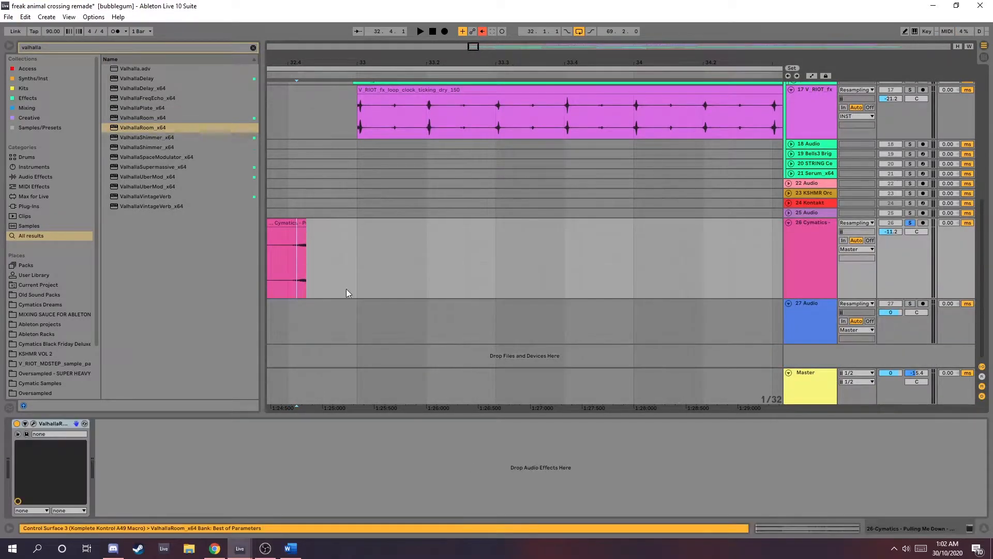
left_click(734, 332)
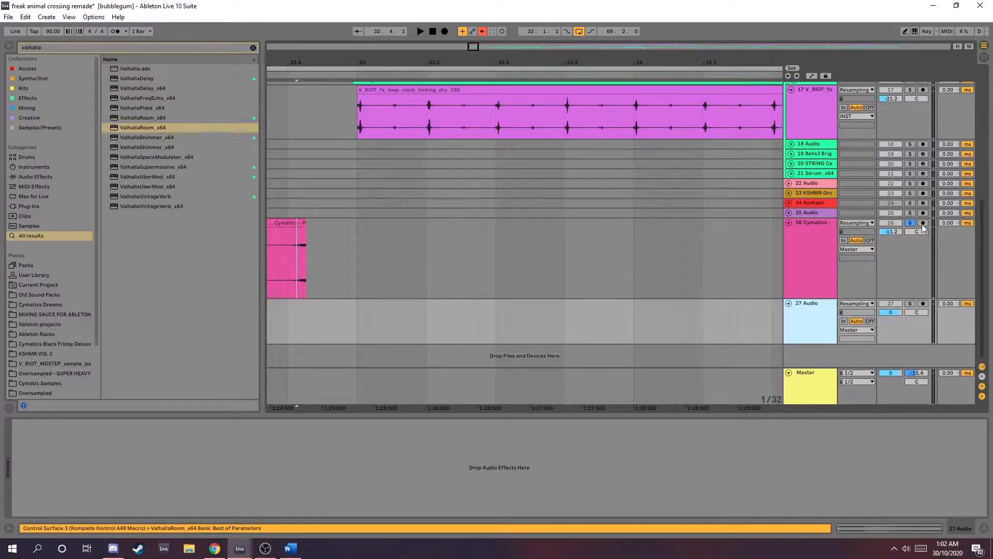
left_click(923, 303)
Record the vocal snippet with its reverb tail onto track 27 by resampling, from 32.4.1 for about one bar.
left_click(295, 261)
key("space")
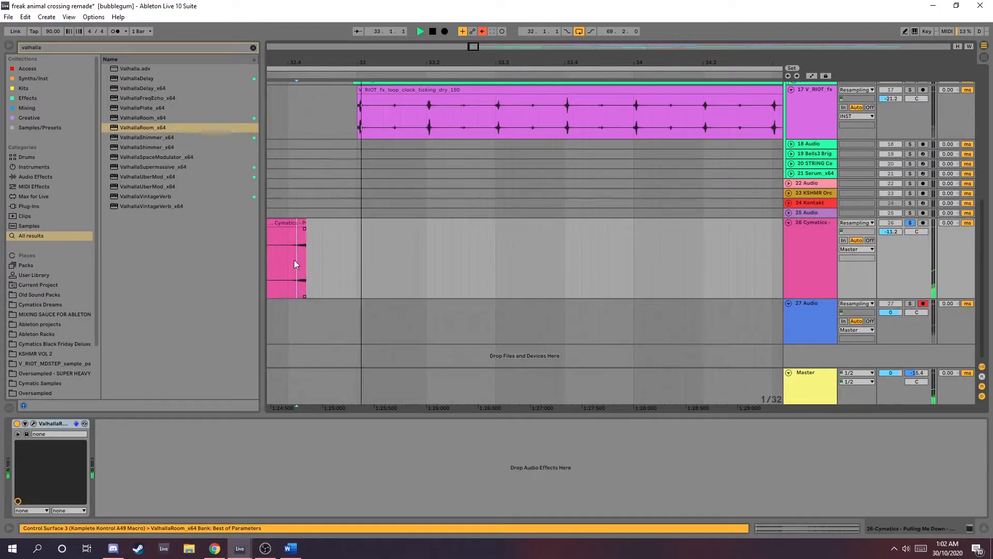
key("space")
left_click(819, 299)
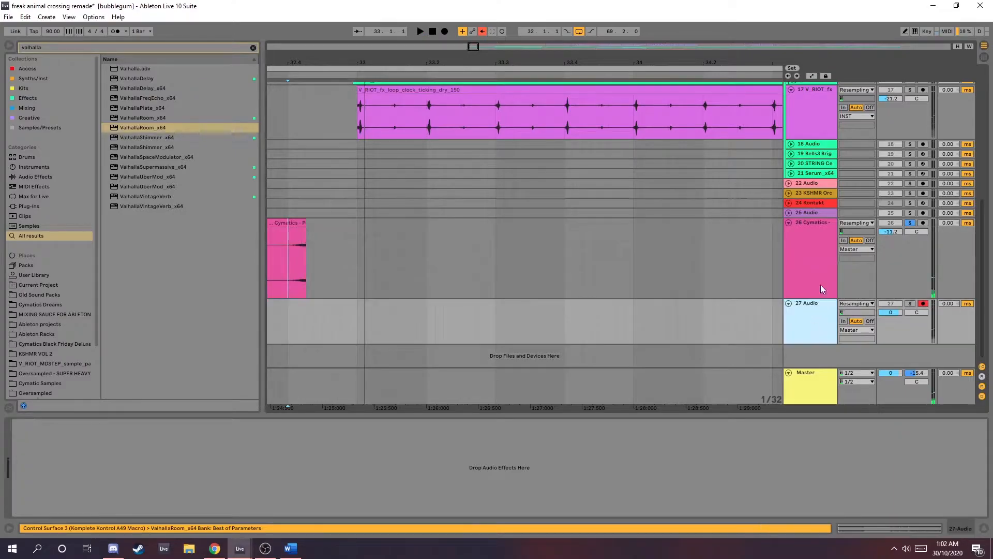
left_click(825, 263)
left_click(816, 314)
key("F9")
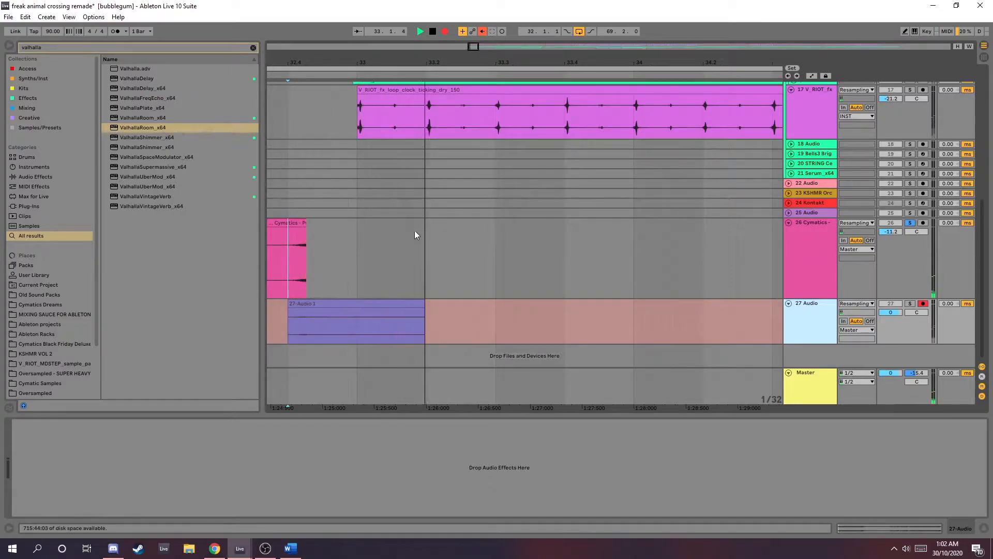
key("space")
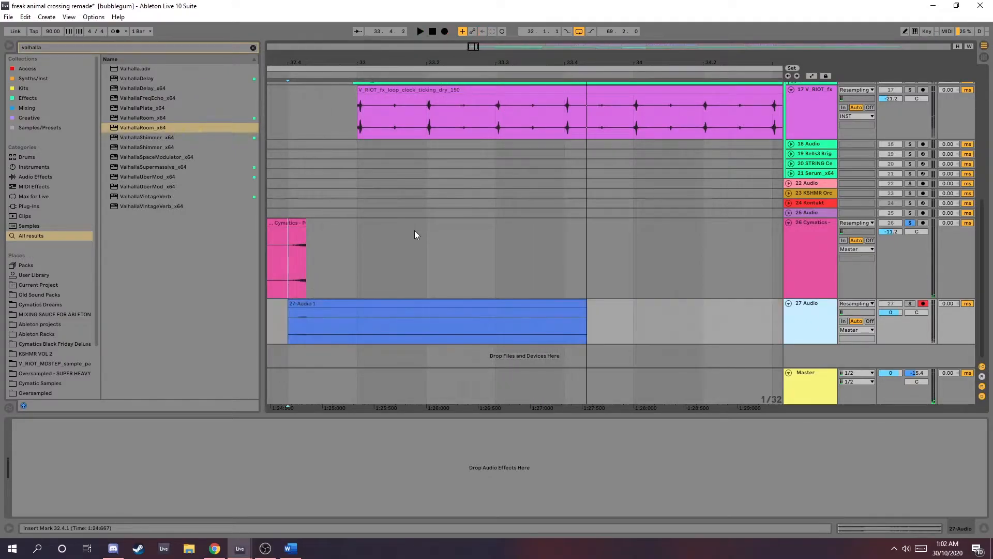
Reverse the recorded reverb clip on track 27.
left_click(391, 330)
scroll(390, 330, "up", 3)
scroll(383, 331, "down", 3)
double_click(336, 197)
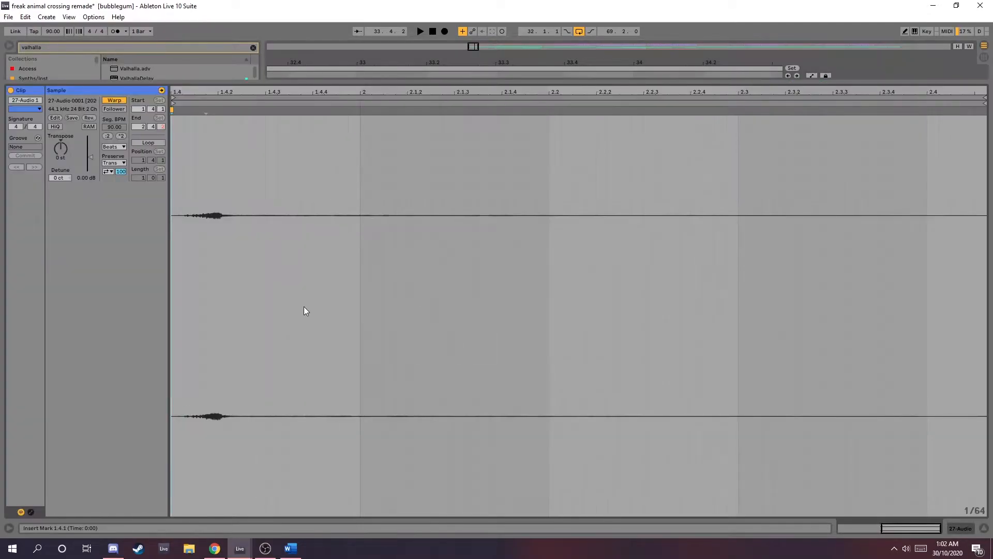
left_click(89, 119)
key("shift+Tab")
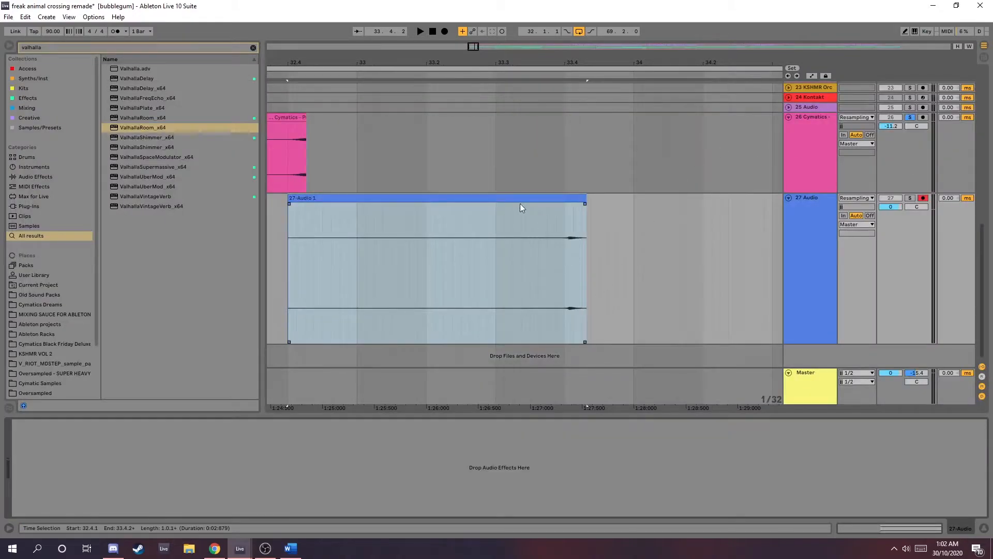
Move the reversed reverb clip earlier so it starts at 31.4.1 and ends at about 32.4.1, where the vocal begins.
scroll(509, 201, "down", 5)
left_click_drag(521, 199, 461, 206)
scroll(469, 210, "up", 4)
scroll(454, 203, "up", 5)
scroll(582, 231, "up", 3)
scroll(574, 200, "down", 3)
Turn off ValhallaRoom on the vocal track and extend the vocal clip's end to just before 33.3.
left_click(799, 147)
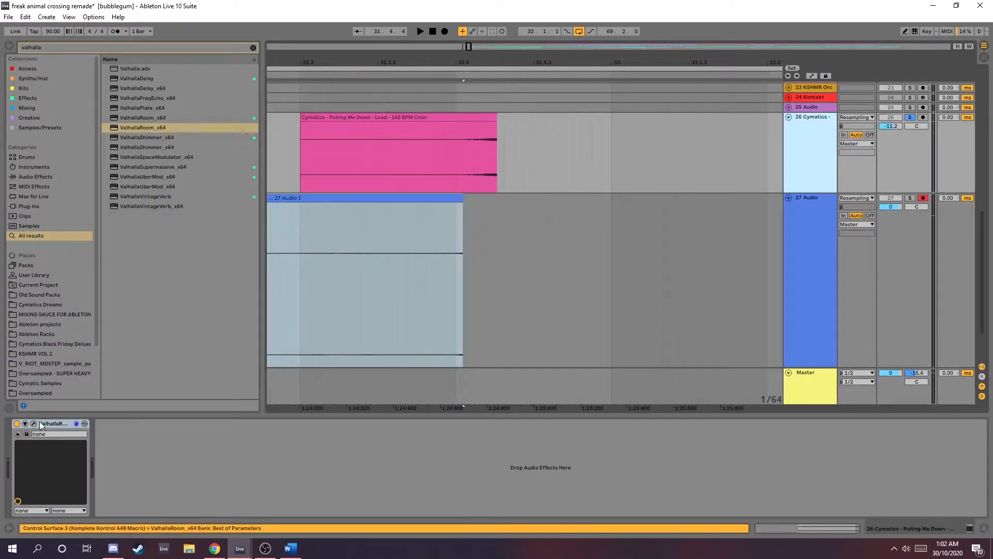
left_click(17, 424)
scroll(520, 170, "down", 3)
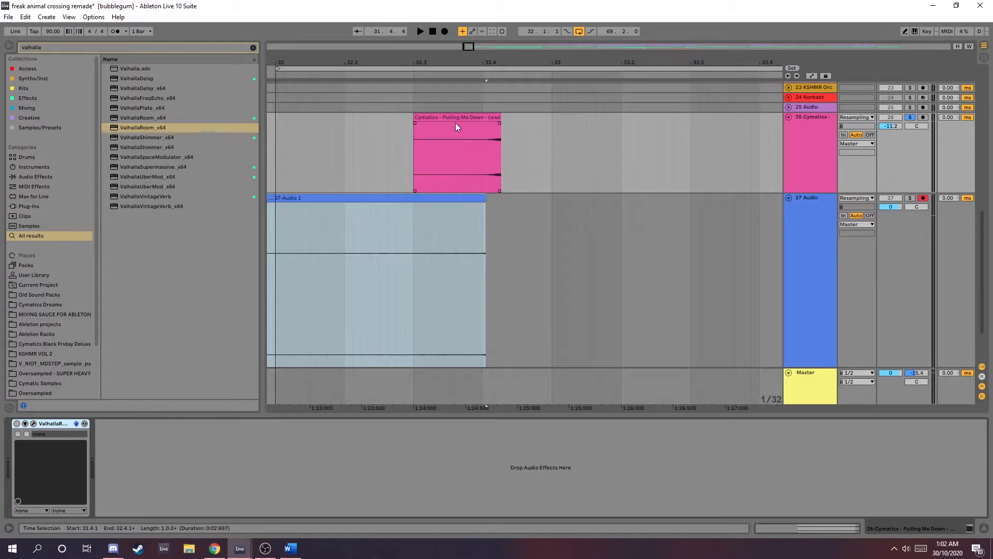
left_click_drag(500, 118, 683, 124)
Trim the reversed clip to start at 32.3.1, solo track 27 together with the vocal, and audition both.
scroll(440, 222, "down", 3)
left_click(438, 212)
scroll(439, 210, "up", 3)
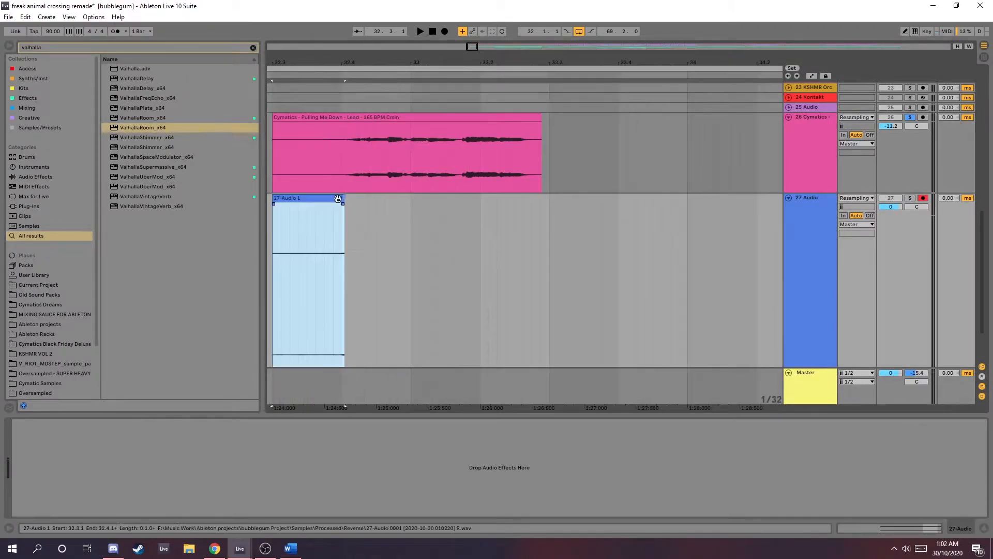
left_click(308, 244)
key("space")
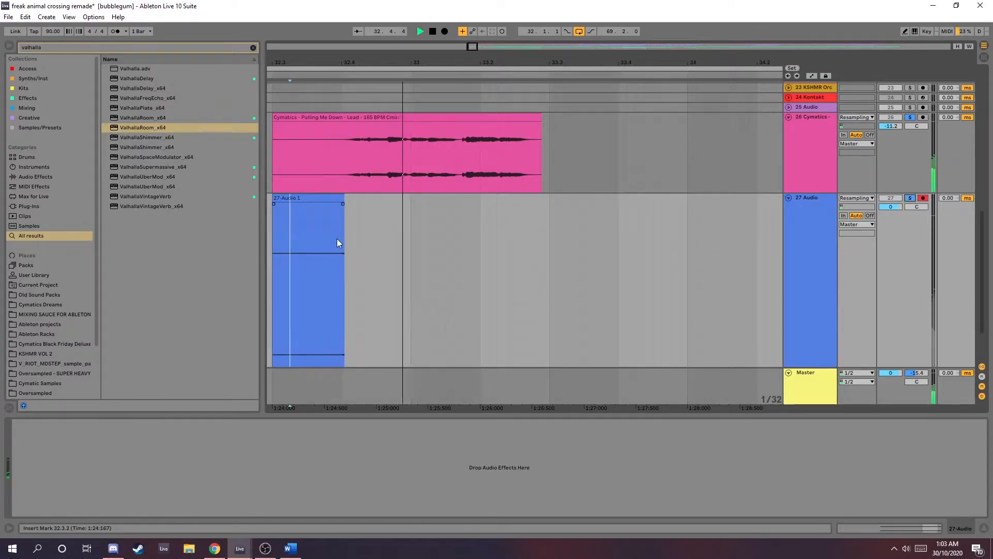
key("space")
Add a long fade-in across most of the reversed reverb clip and adjust the curve of the fade.
scroll(280, 232, "up", 3)
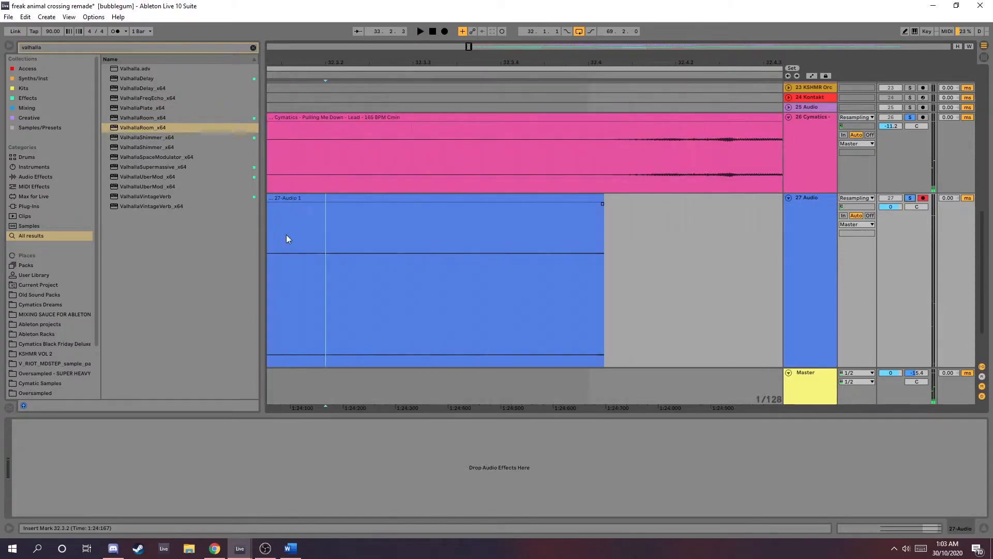
left_click(290, 234)
scroll(357, 237, "down", 3)
key("space")
left_click_drag(346, 203, 403, 205)
key("space")
key("ctrl+z")
left_click_drag(374, 305, 386, 283)
scroll(414, 214, "up", 3)
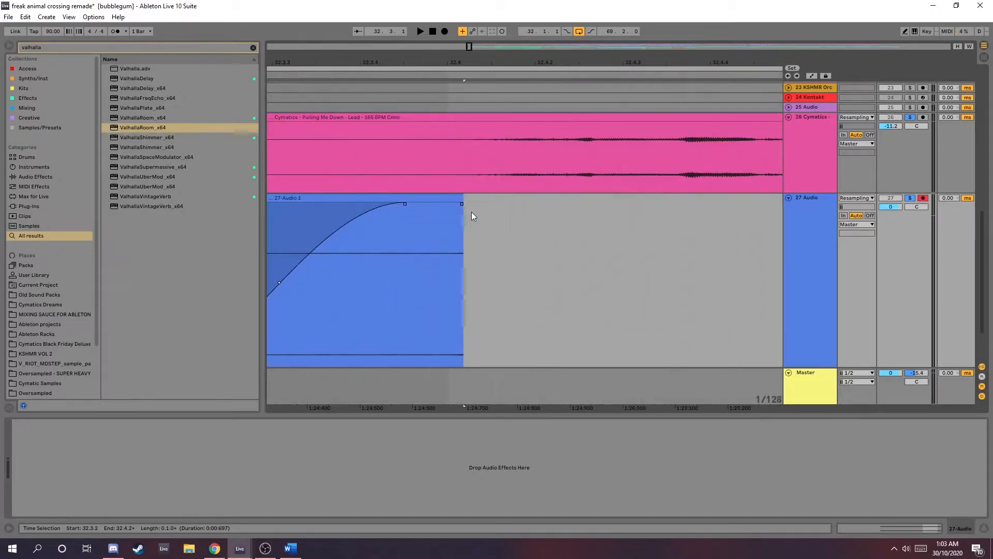
Reduce track 27's height and play the faded reverse reverb into the vocal from about 32.3.3.
left_click(812, 233)
scroll(815, 236, "down", 6)
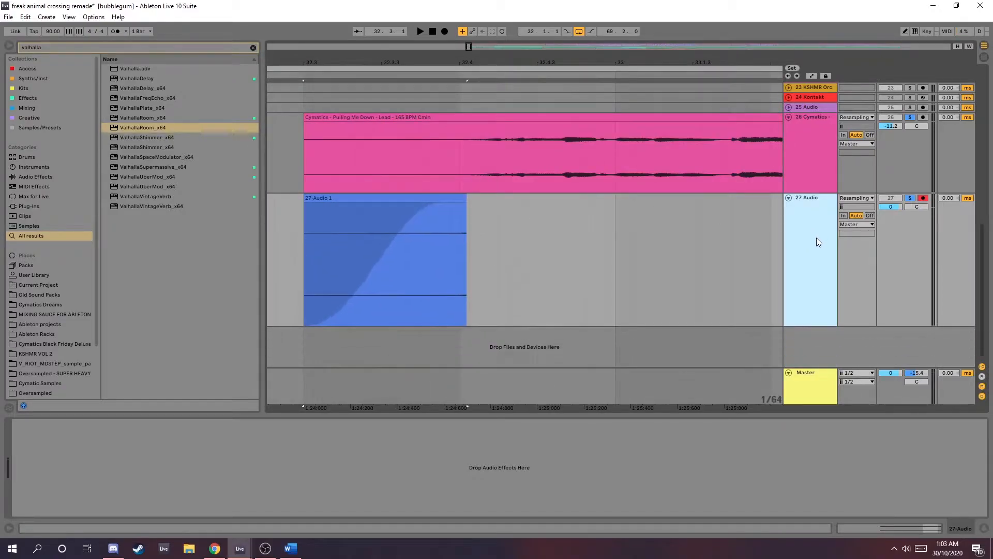
left_click(401, 233)
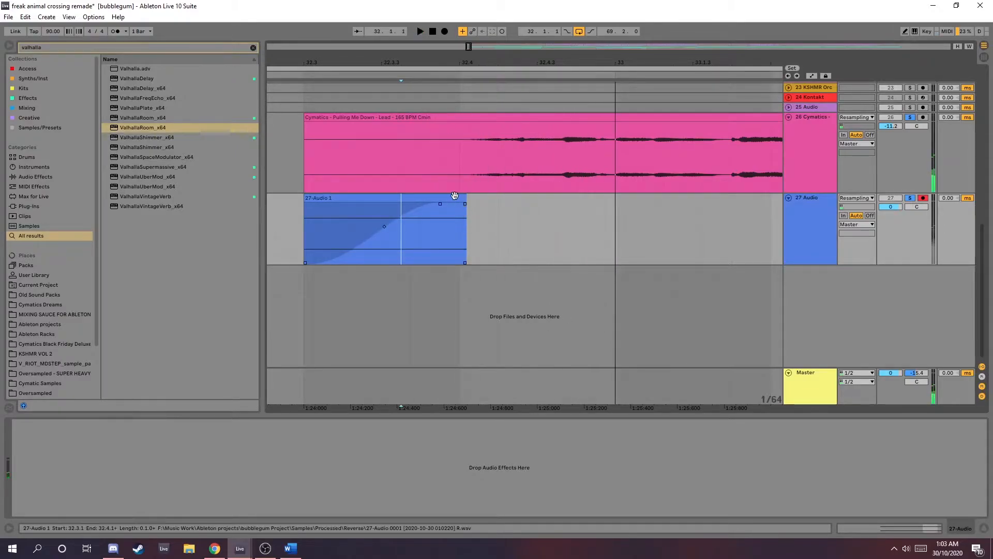
Move the reversed reverb clip slightly later, add a short fade-out at its end, and audition it from 32.3.2.
left_click_drag(455, 197, 460, 216)
left_click(362, 234)
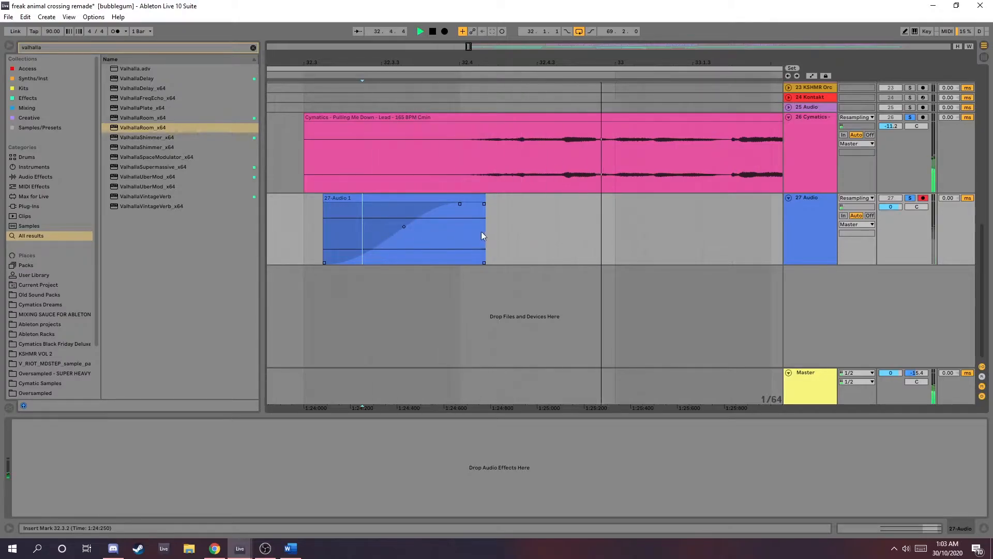
left_click_drag(483, 202, 472, 205)
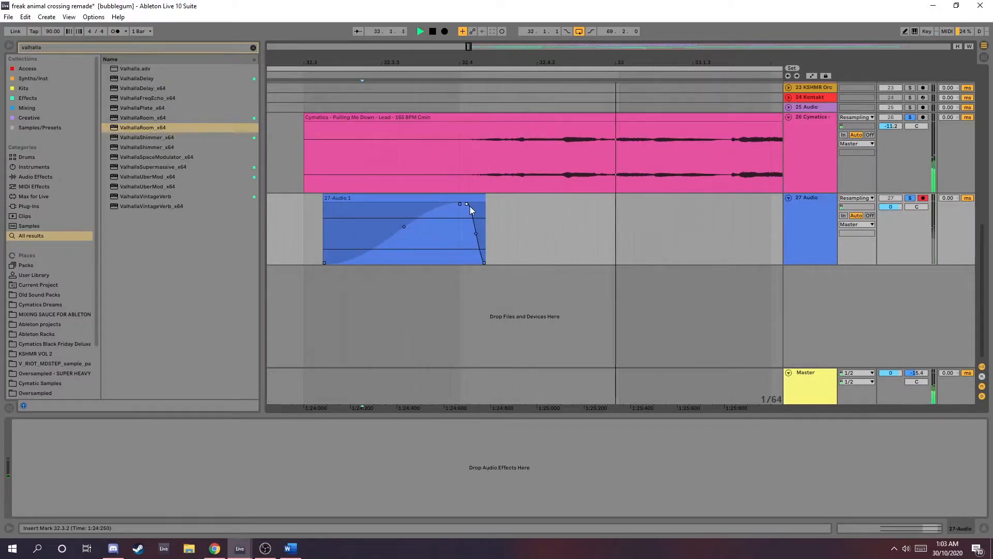
key("x")
Reduce the vocal track's height, and delete both the vocal track and the reversed reverb track.
left_click(809, 162)
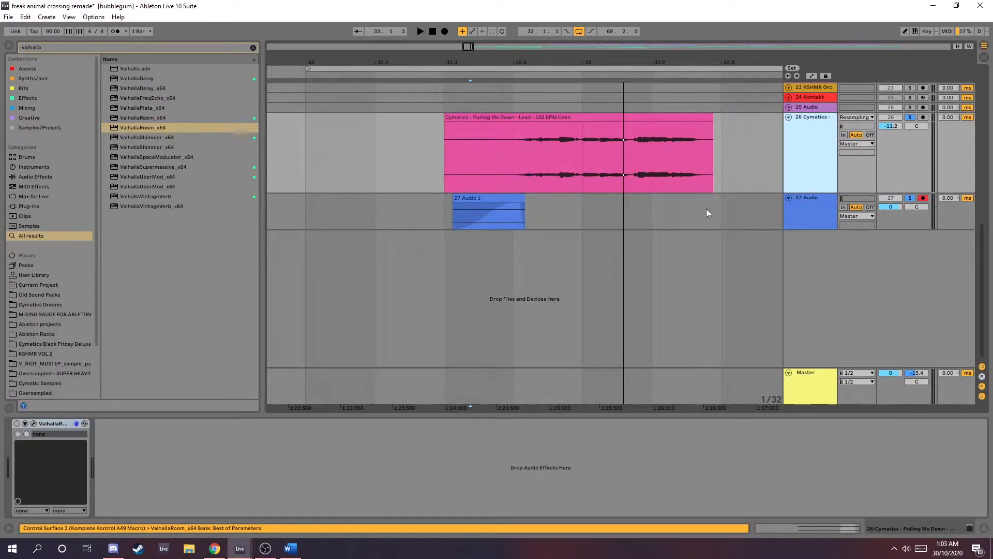
left_click_drag(813, 192, 826, 148)
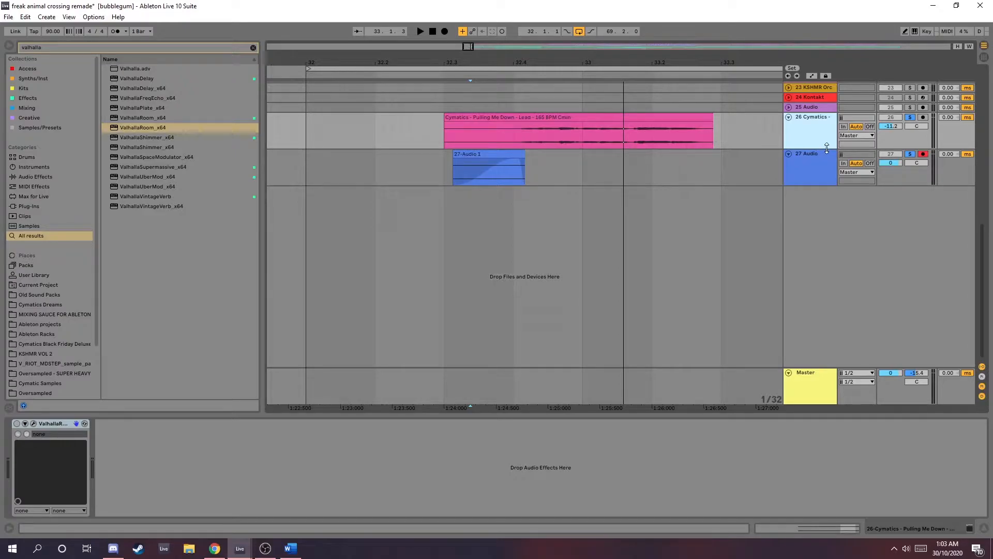
scroll(828, 169, "up", 7)
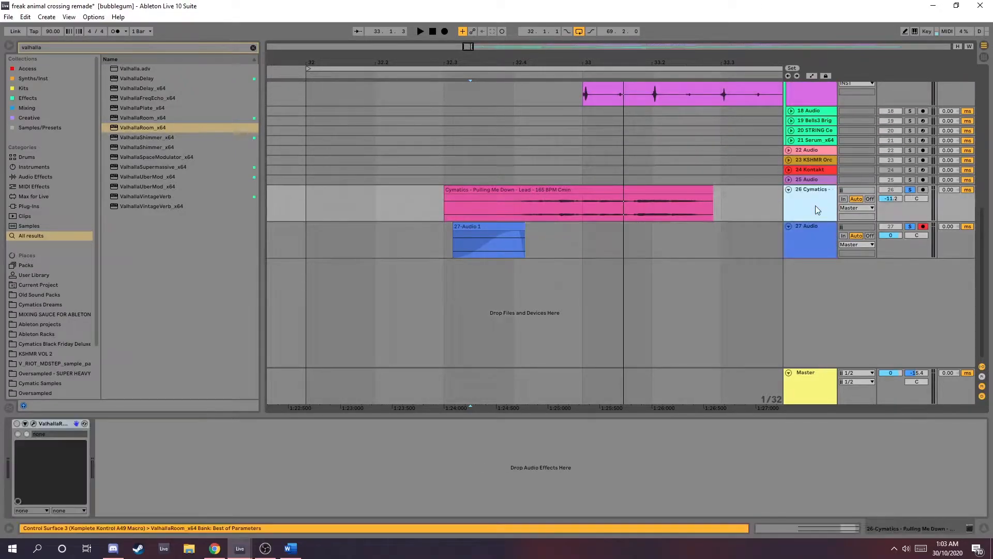
key("Delete")
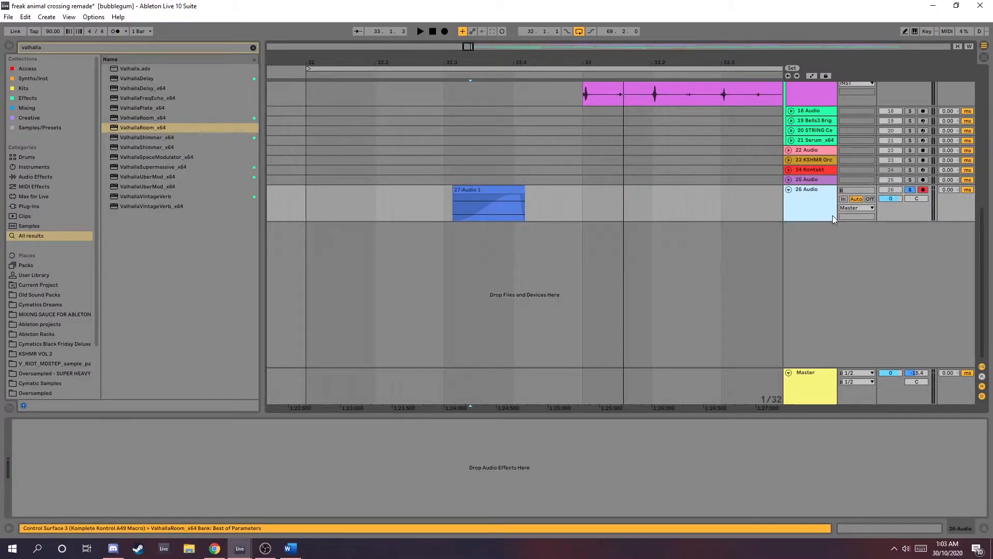
key("Delete")
Set the insert marker at 33.1.1 on the 15 Kontakt pluck track and open its Kontakt instrument.
scroll(598, 145, "up", 20)
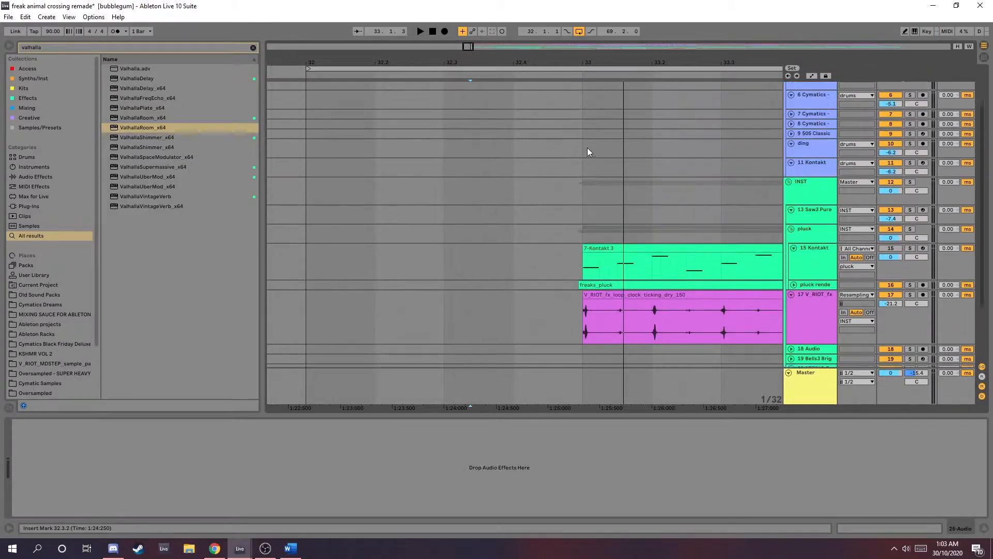
scroll(588, 150, "down", 5)
scroll(687, 287, "down", 3)
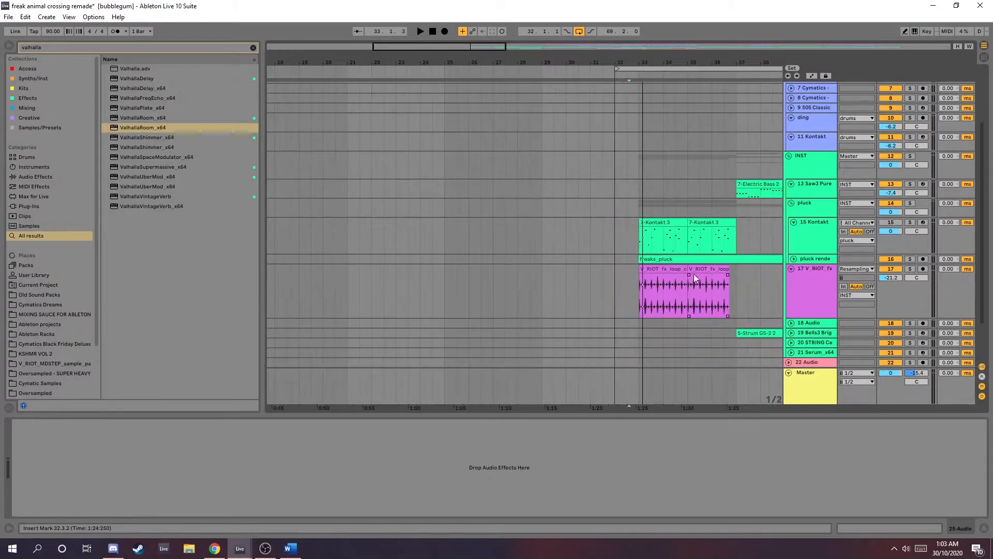
scroll(755, 264, "up", 4)
left_click(414, 238)
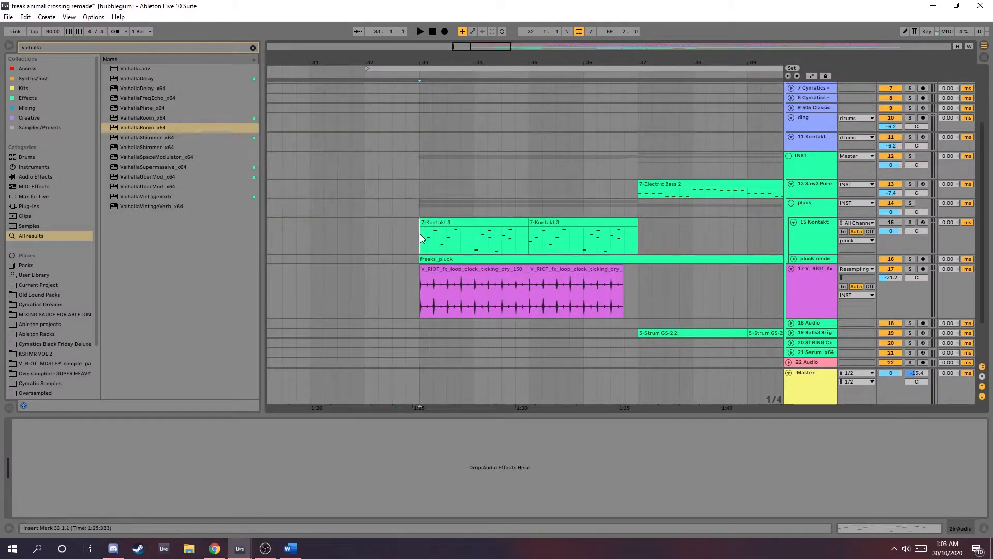
scroll(564, 240, "down", 3)
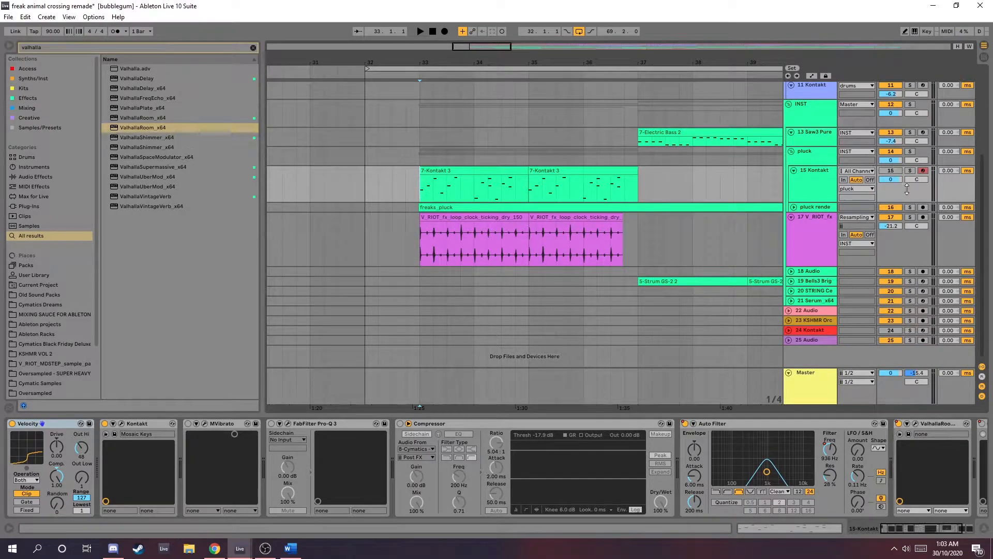
left_click(122, 424)
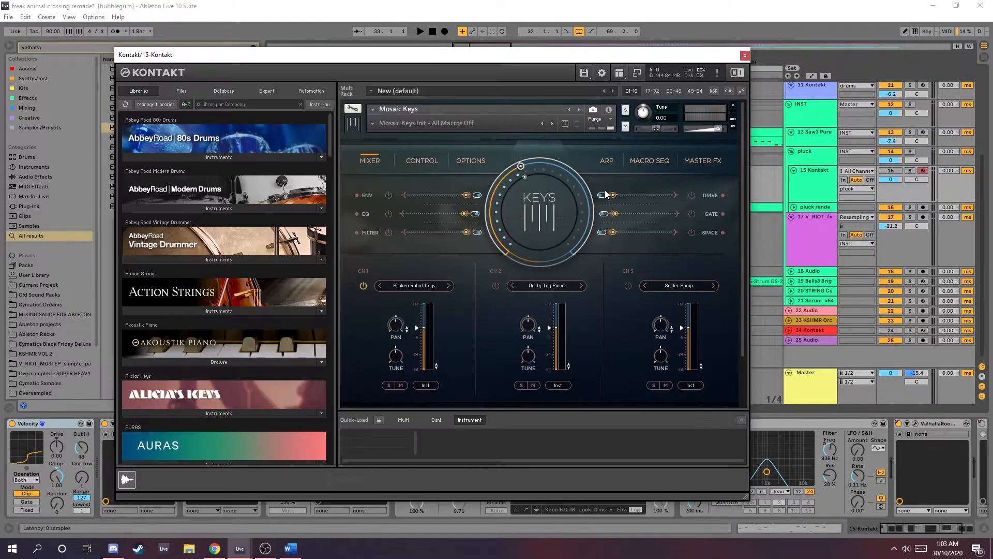
Review the Mosaic Keys patch with Broken Robot Keys, solo the 15 Kontakt track, and play the pluck from 33.1.1.
left_click_drag(564, 62, 535, 59)
scroll(576, 224, "down", 3)
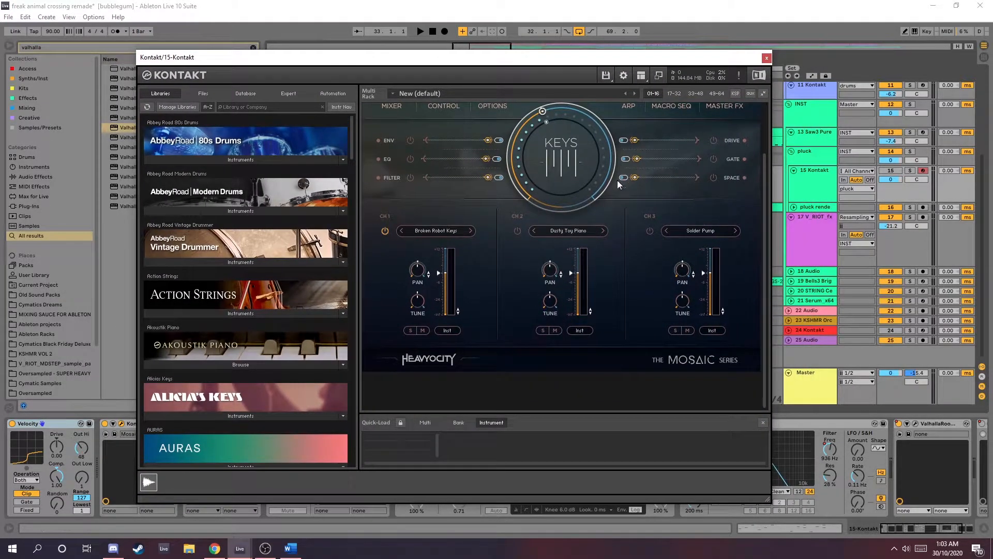
scroll(619, 185, "up", 3)
left_click_drag(520, 64, 457, 73)
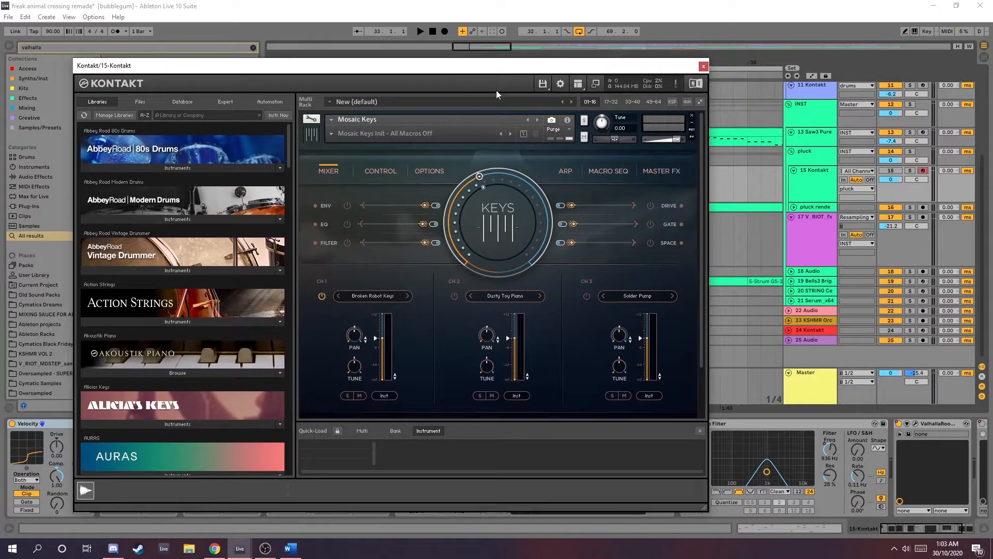
left_click(888, 170)
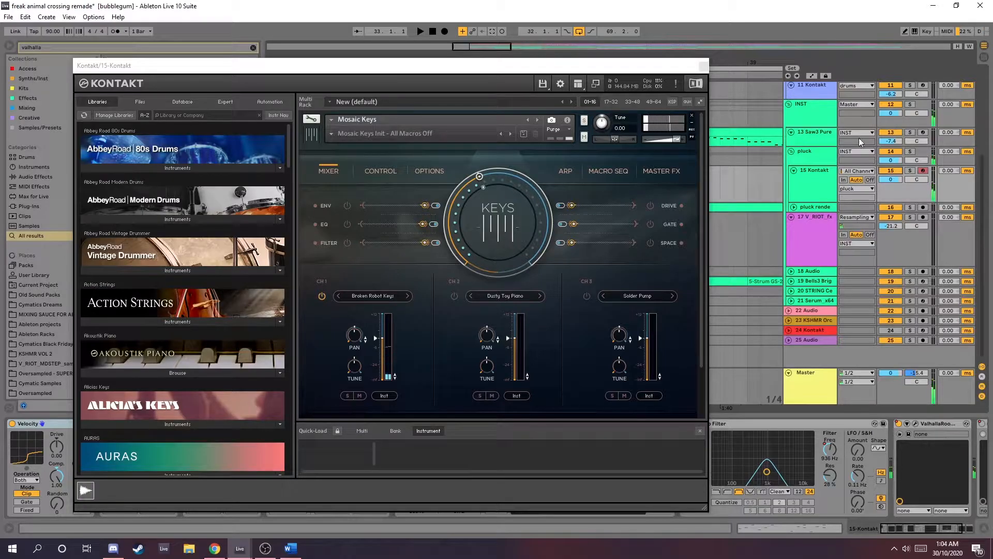
left_click_drag(623, 66, 871, 44)
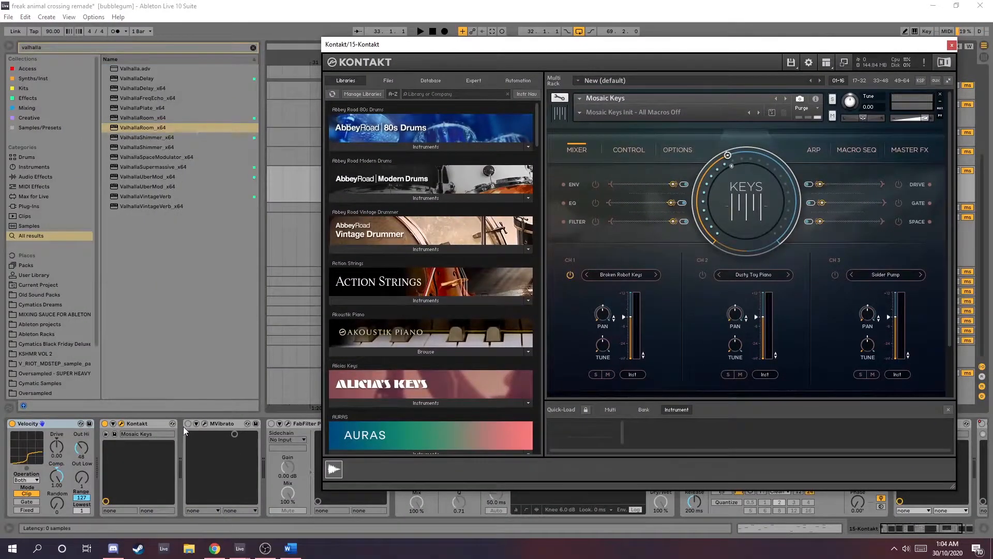
left_click_drag(589, 46, 548, 115)
left_click(911, 171)
key("space")
key("space")
Turn on MVibrato on the pluck track, audition the pluck with its vibrato, and close the plug-in window.
left_click(204, 423)
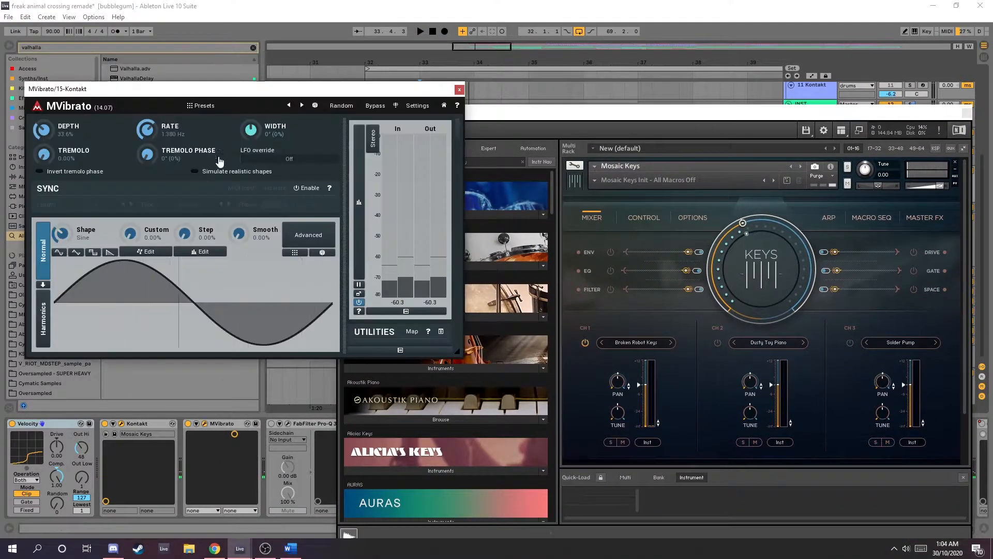
key("space")
left_click_drag(54, 134, 55, 166)
key("space")
key("space")
key("space")
left_click(459, 89)
Turn on FabFilter Pro-Q 3 on the pluck track and display its low-cut and high-cut curve.
left_click_drag(632, 111, 669, 119)
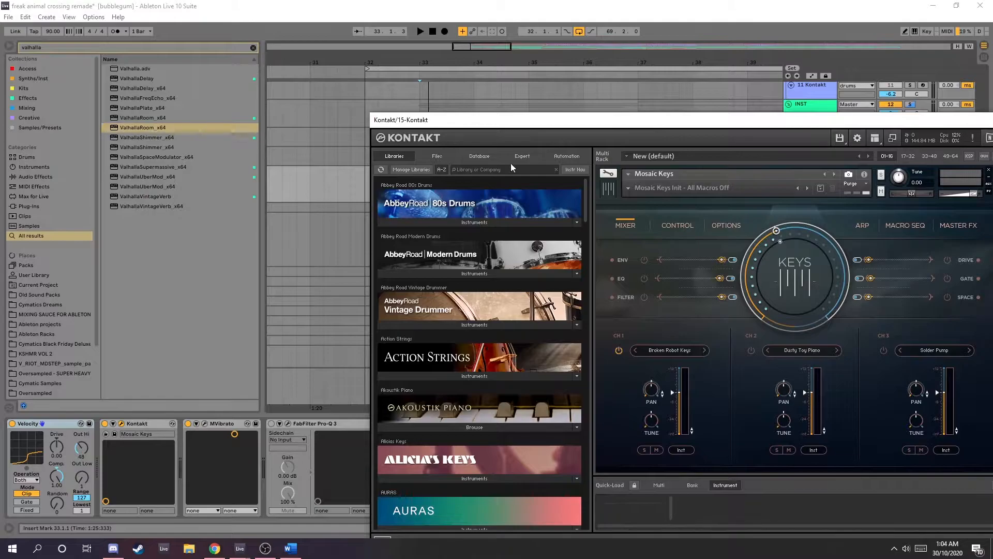
left_click_drag(536, 120, 619, 71)
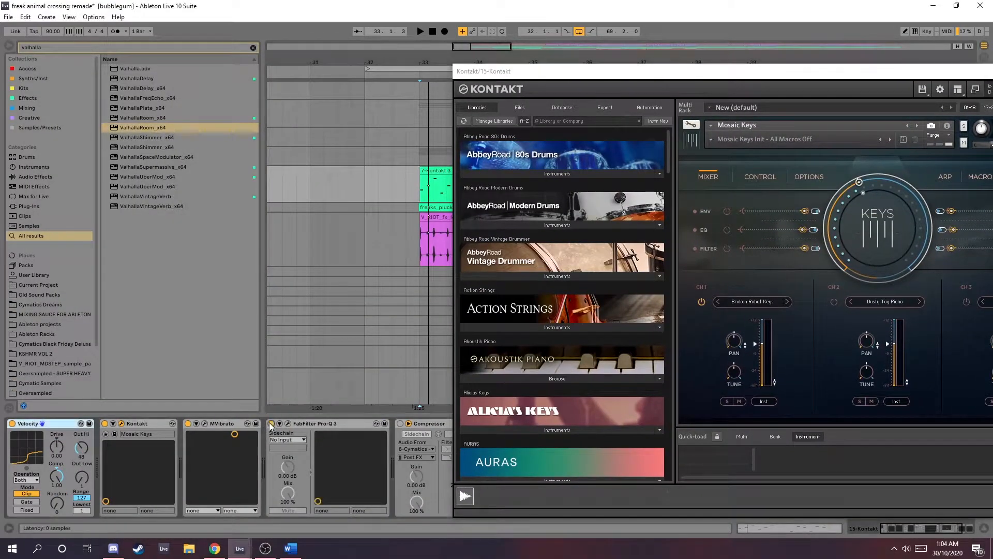
left_click(289, 424)
left_click_drag(918, 74, 0, 78)
left_click_drag(327, 164, 268, 36)
Turn on the sidechained Compressor on the pluck track and clear the Pro-Q 3 window from view.
left_click(400, 424)
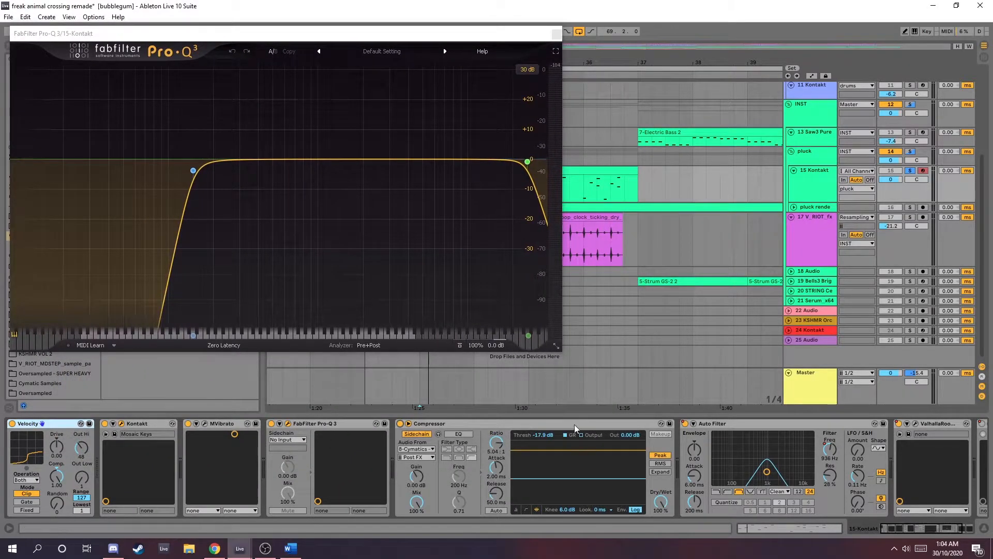
scroll(525, 433, "down", 5)
left_click_drag(472, 32, 0, 159)
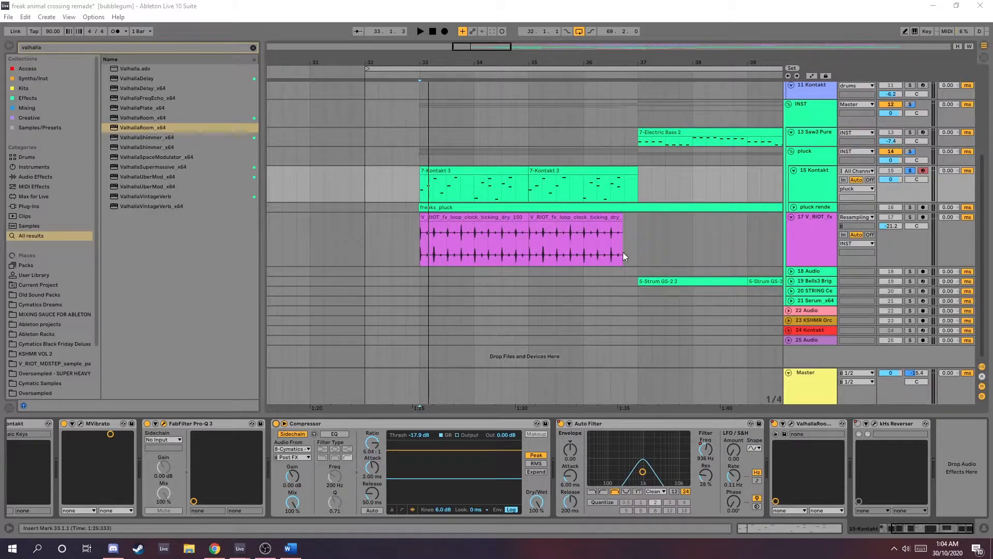
Examine the pluck track's clips in the arrangement and the Auto Filter in its device chain.
scroll(662, 179, "right", 2)
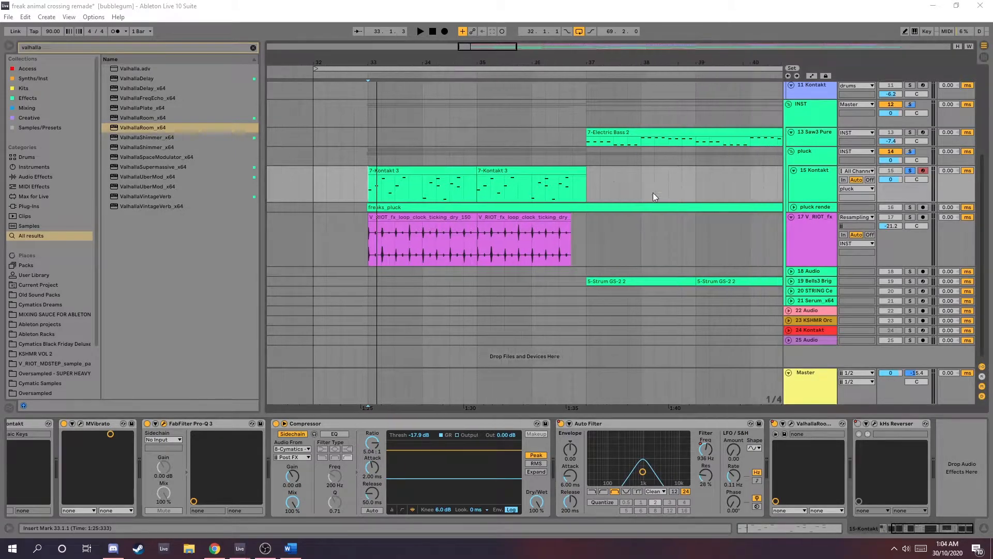
scroll(629, 199, "down", 4)
scroll(646, 197, "right", 3)
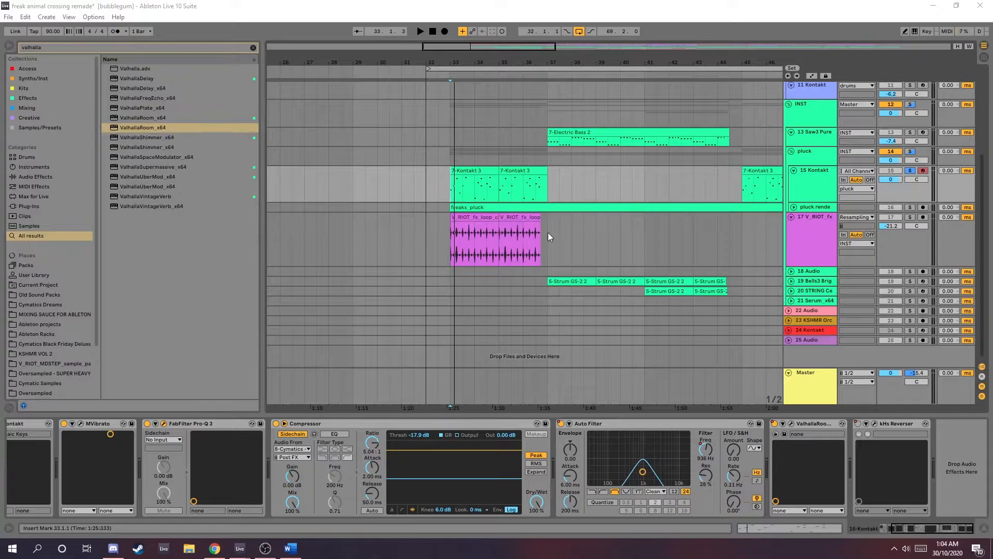
key("space")
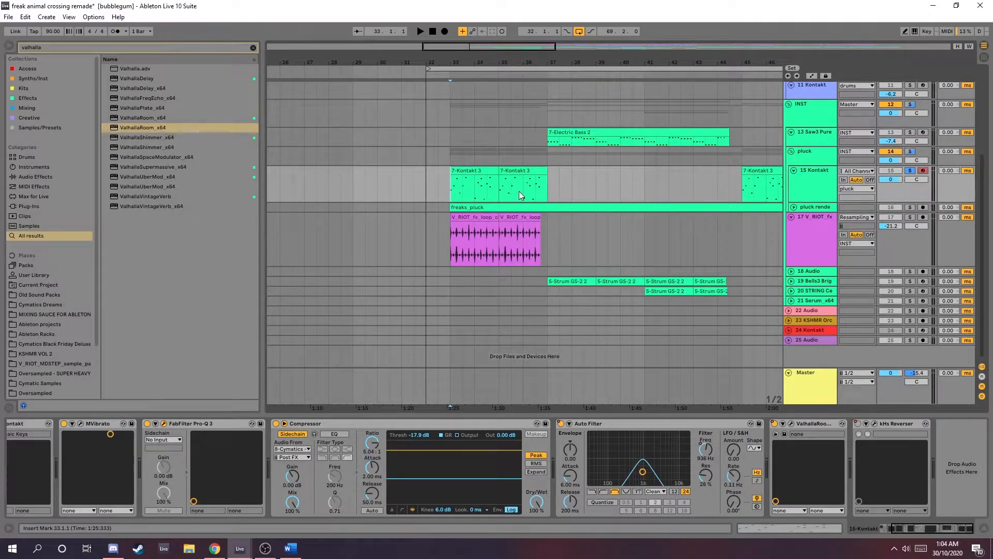
scroll(563, 194, "right", 2)
scroll(470, 222, "up", 2)
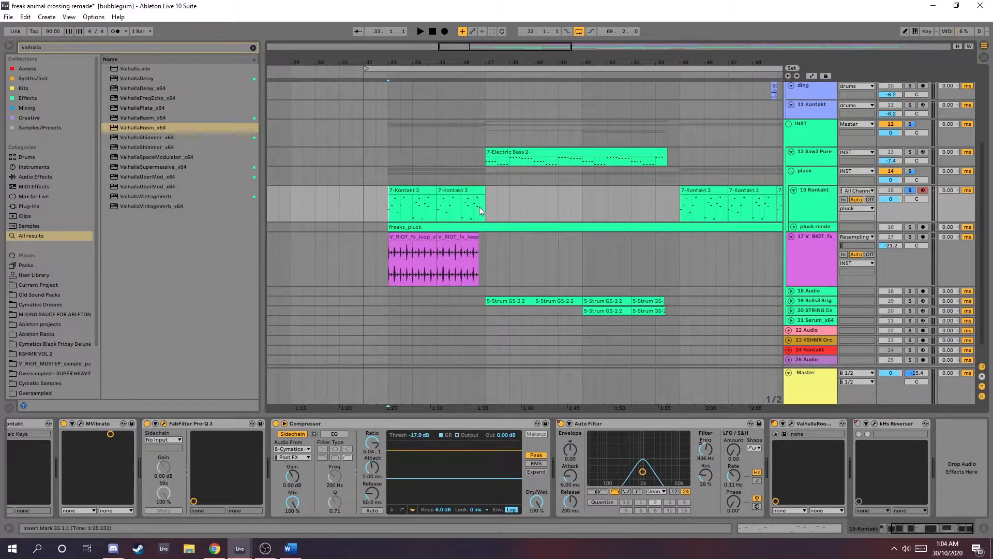
left_click(611, 425)
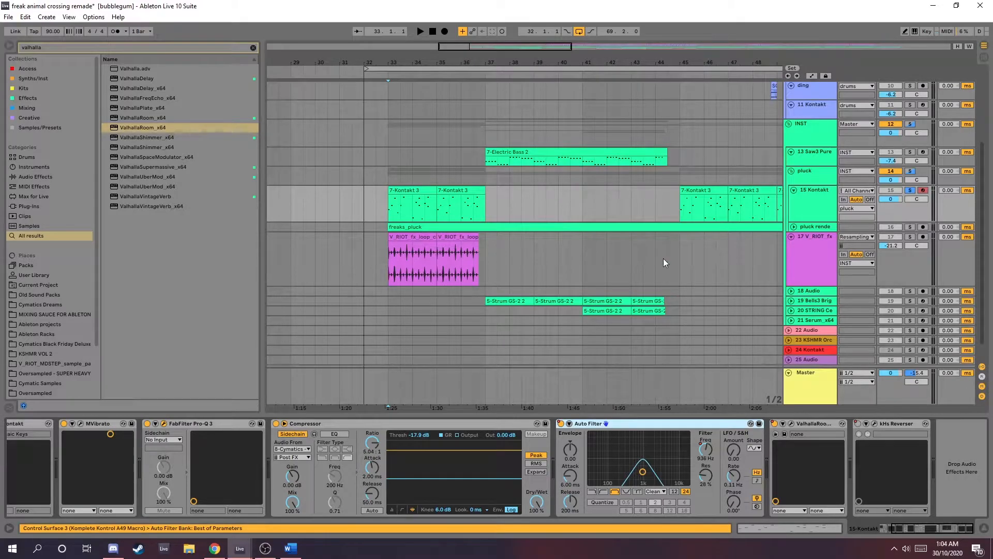
scroll(659, 252, "up", 2)
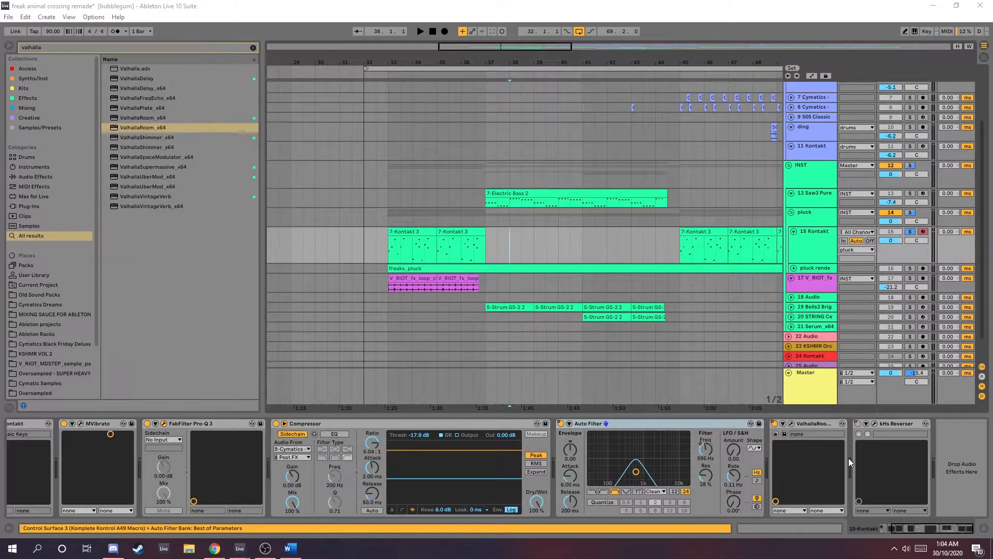
Open ValhallaRoom on the pluck track to view its reverb settings, and close it.
left_click(792, 423)
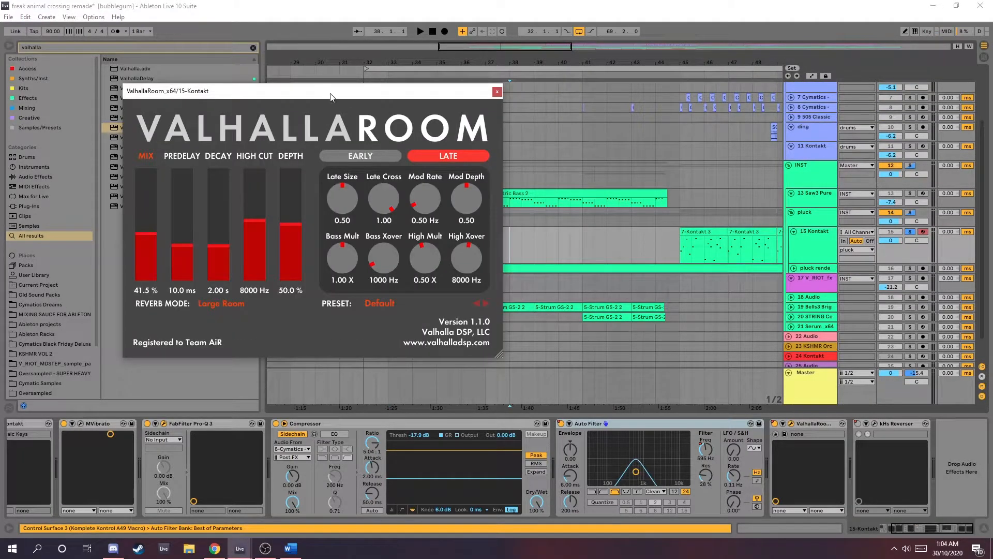
left_click_drag(339, 96, 582, 105)
left_click(747, 100)
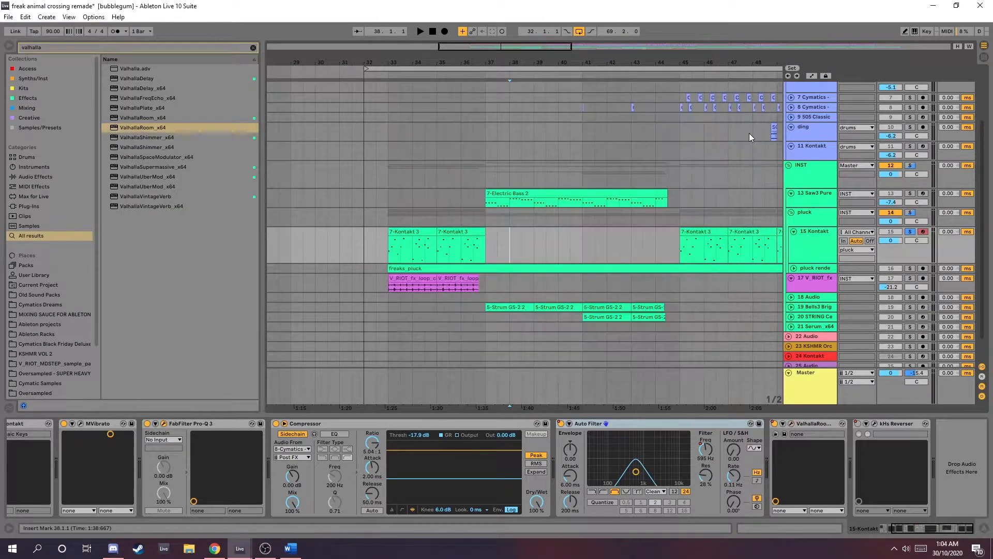
Toggle the kHs Reverser on the pluck track manually and re-enable its overridden automation.
scroll(805, 197, "up", 1)
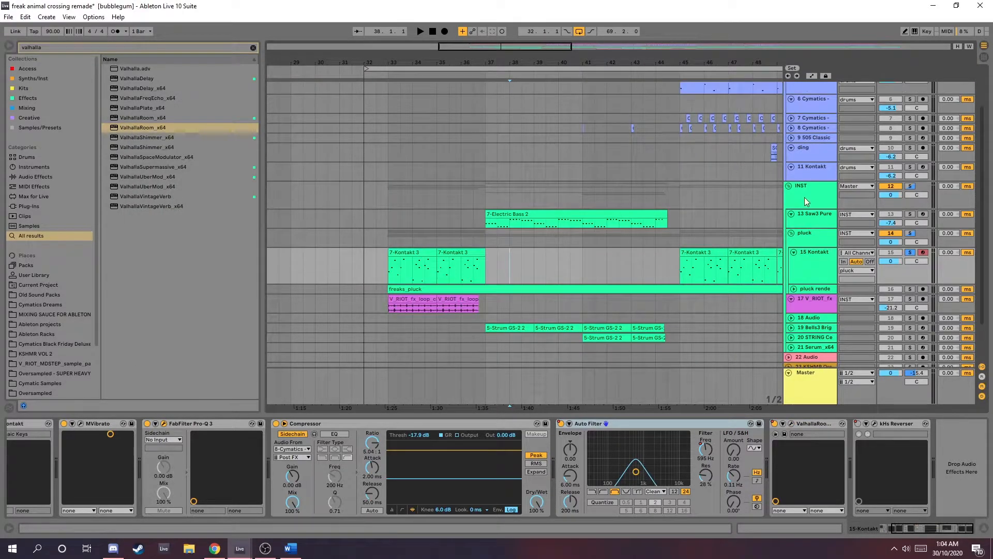
left_click(858, 424)
left_click(483, 32)
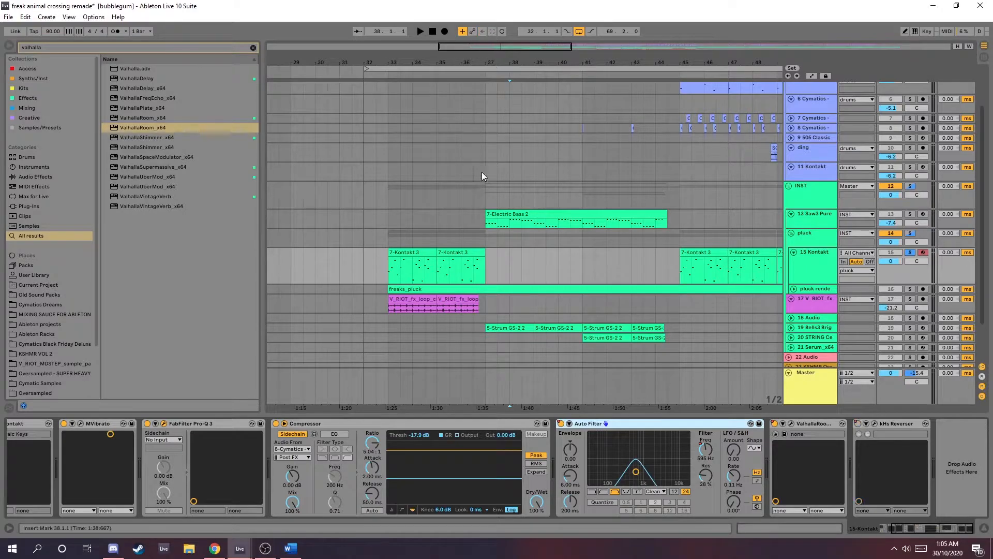
Show the pluck track's kHs Reverser on/off automation, play the passage from 36.1.1, and hide the automation.
scroll(466, 267, "up", 4)
left_click(503, 275)
key("a")
left_click(480, 269)
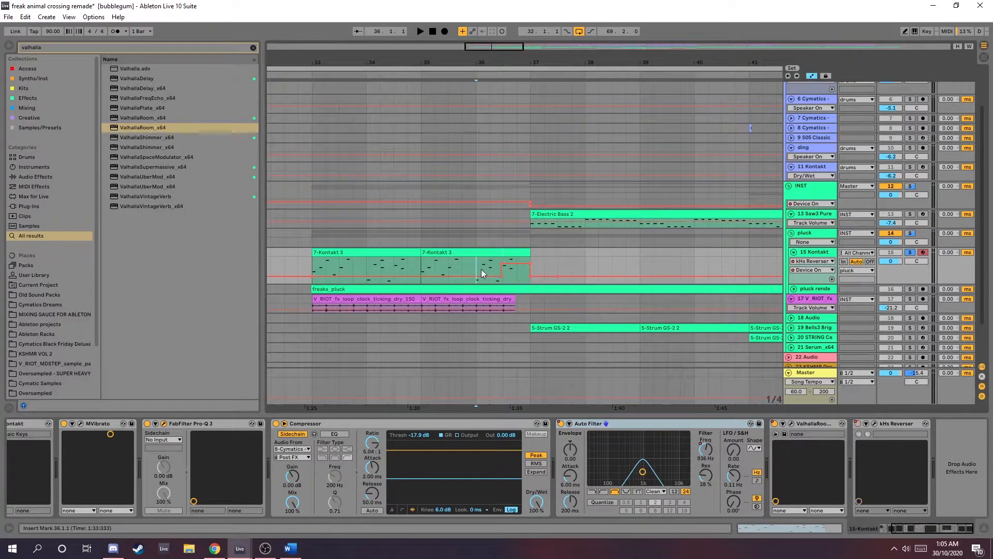
left_click(496, 268)
key("space")
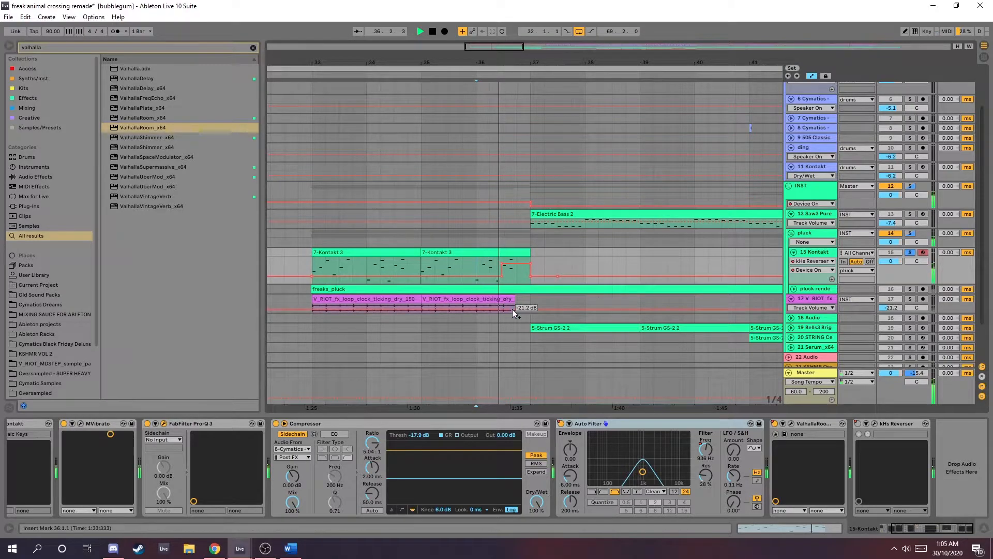
key("space")
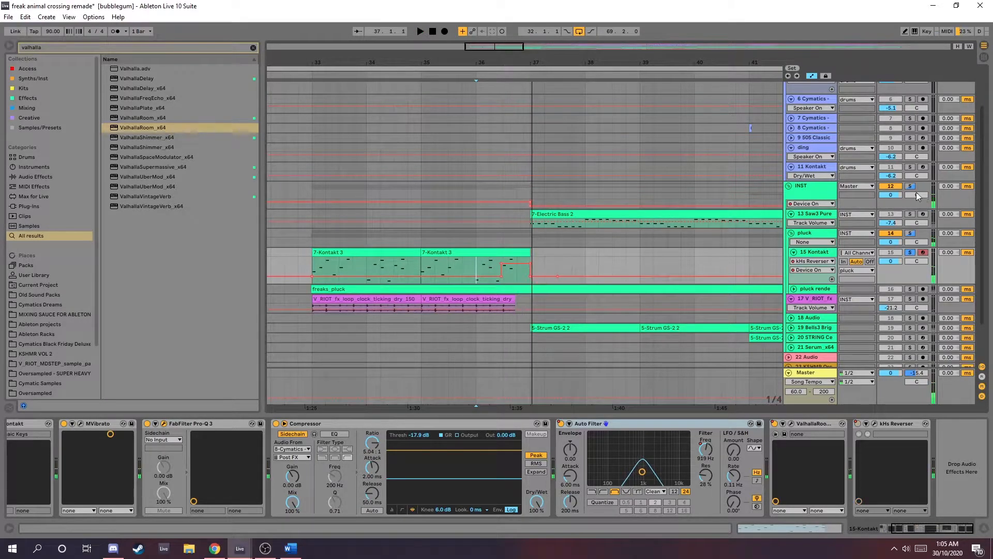
scroll(839, 269, "down", 2)
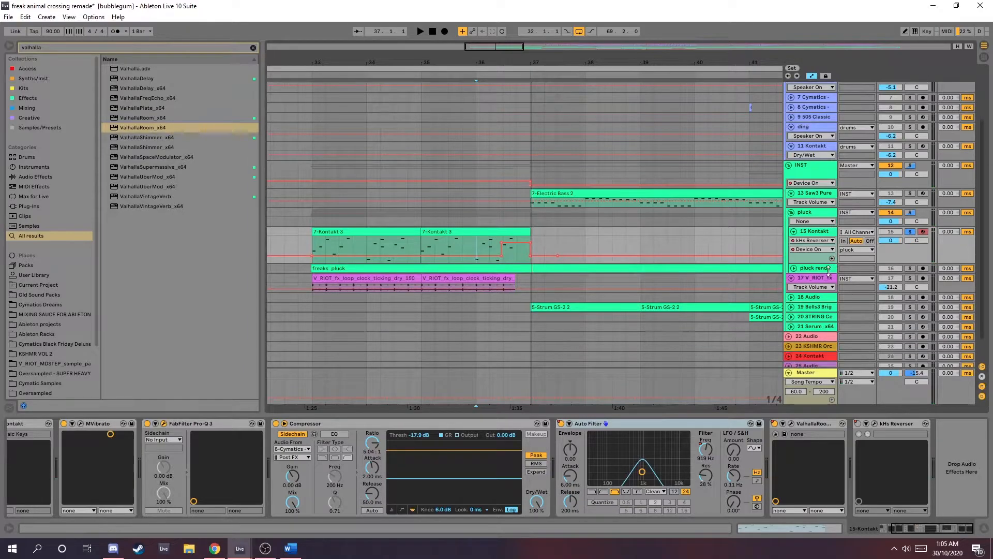
scroll(491, 245, "down", 2)
key("a")
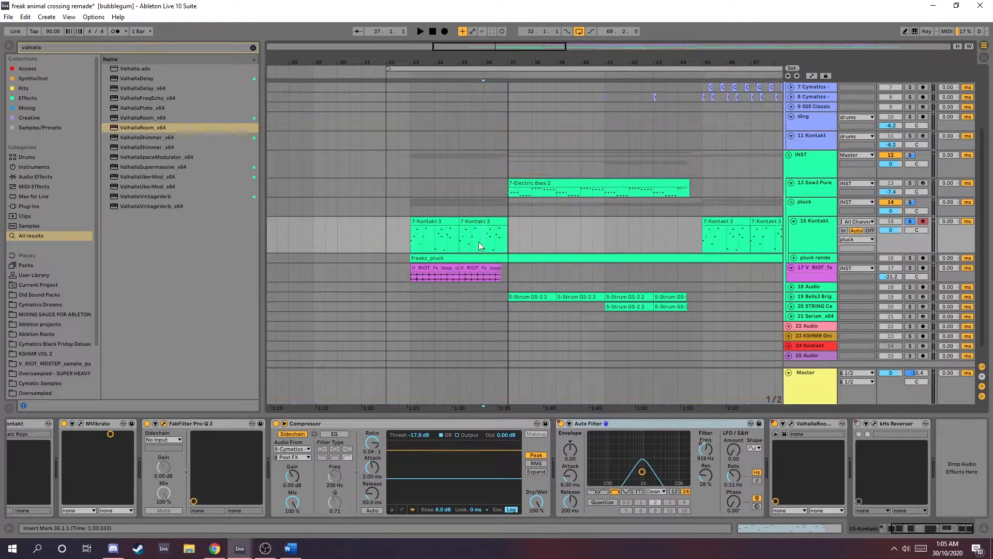
Highlight the pluck clips from 33.1.1 to 37.1.1, and play the V_RIOT clock-ticking loop in solo from 33.1.1.
left_click_drag(412, 246, 491, 244)
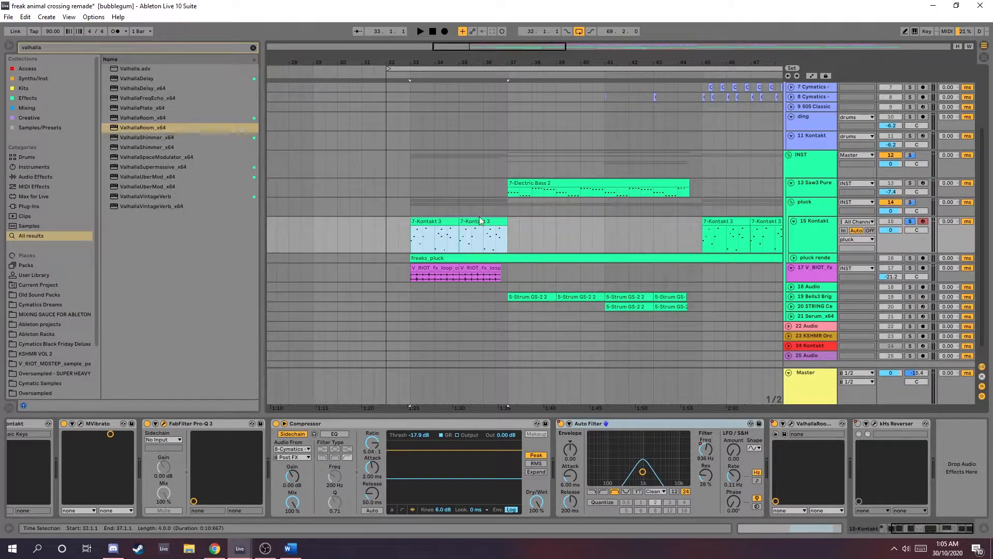
scroll(526, 228, "down", 2)
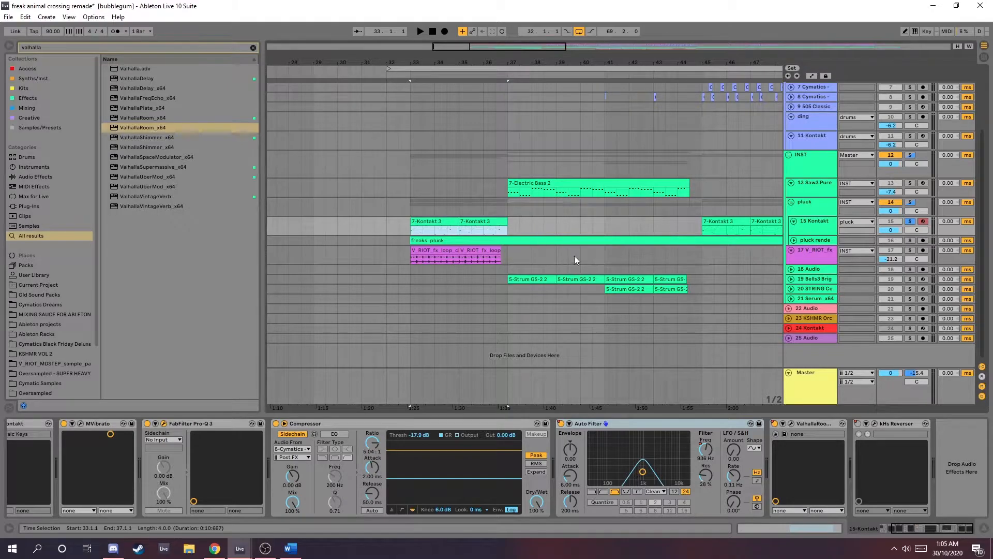
left_click(819, 254)
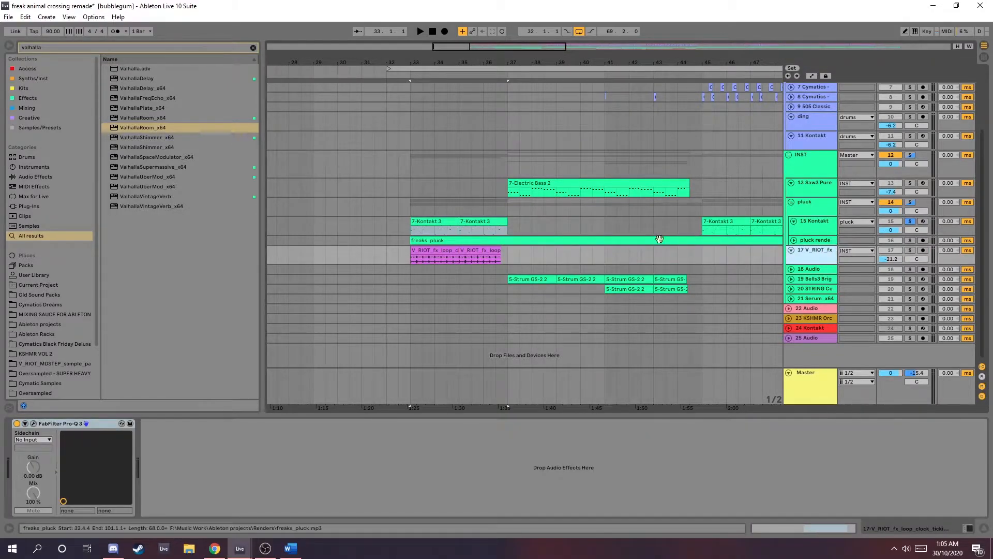
left_click(411, 263)
double_click(912, 251)
double_click(911, 241)
key("space")
left_click(911, 252)
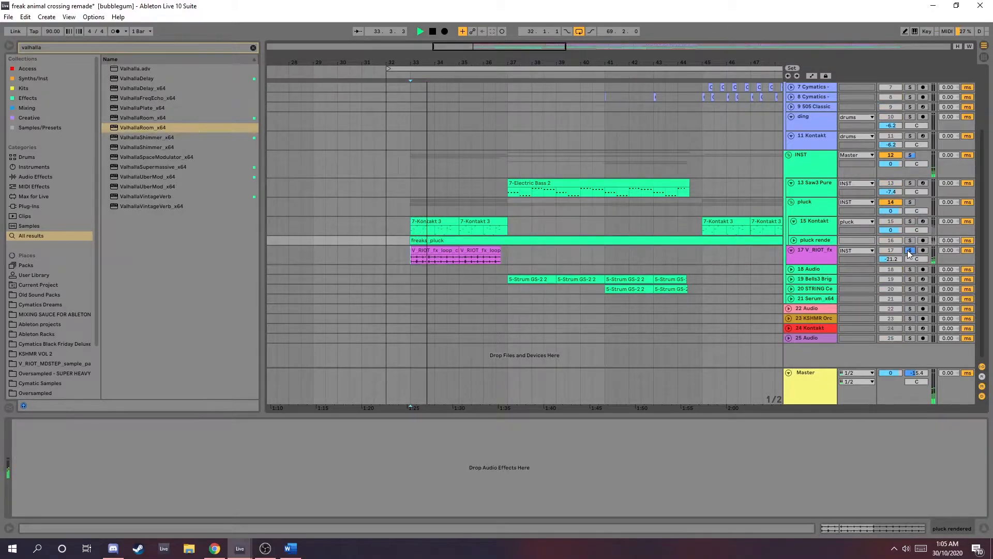
left_click(911, 252)
Open RC-20 Retro Color on the INST group to view its settings, and close it.
left_click(823, 168)
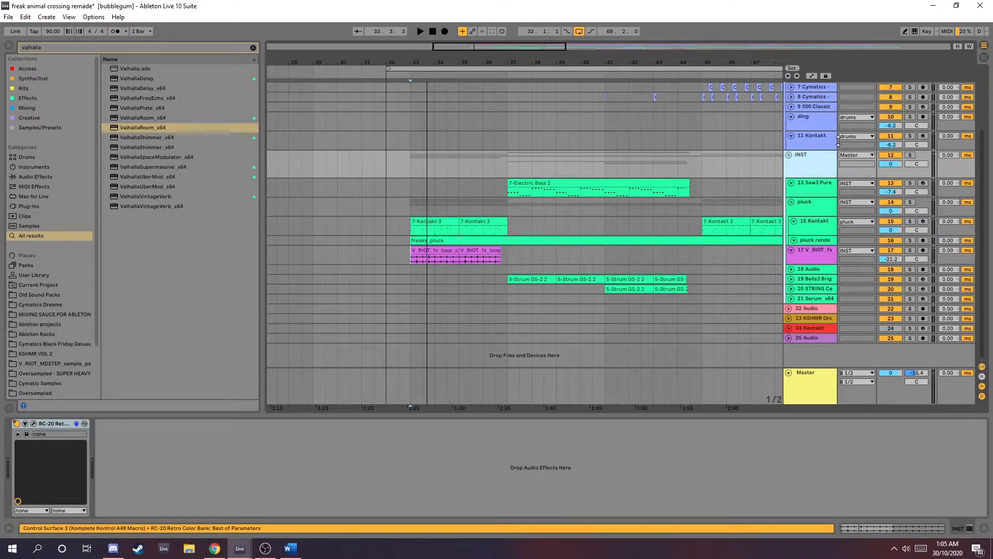
key("ctrl+alt+p")
left_click_drag(529, 95, 554, 277)
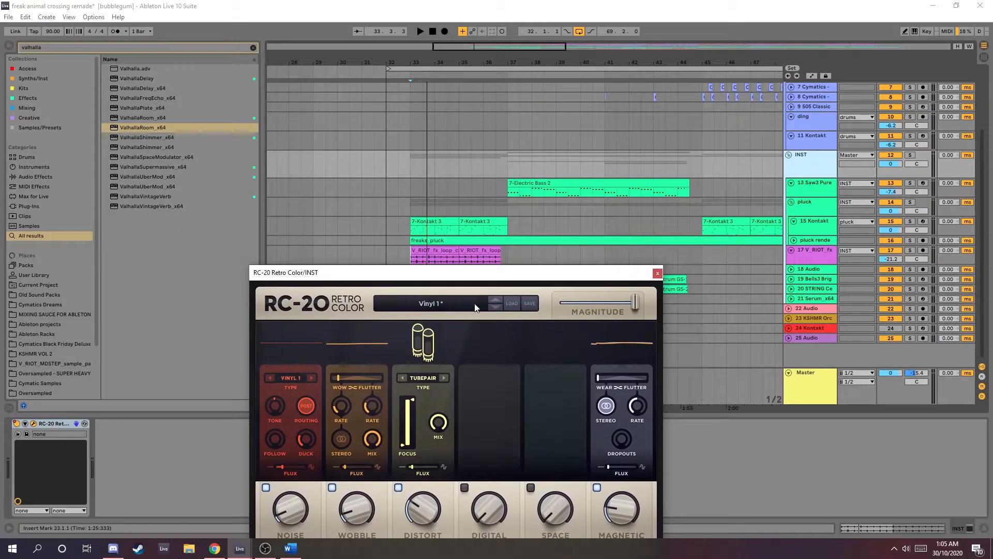
left_click_drag(422, 278, 253, 160)
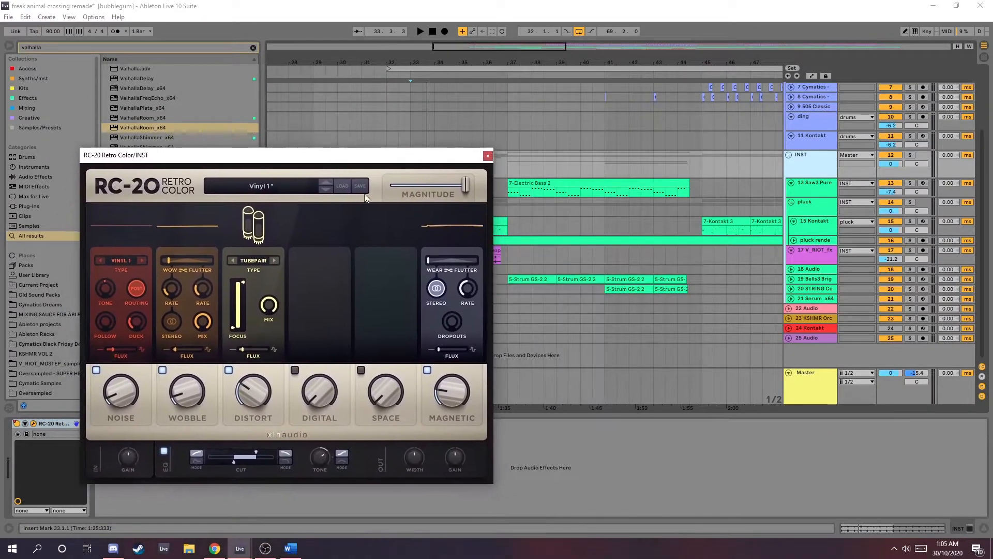
left_click(489, 155)
scroll(648, 235, "left", 3)
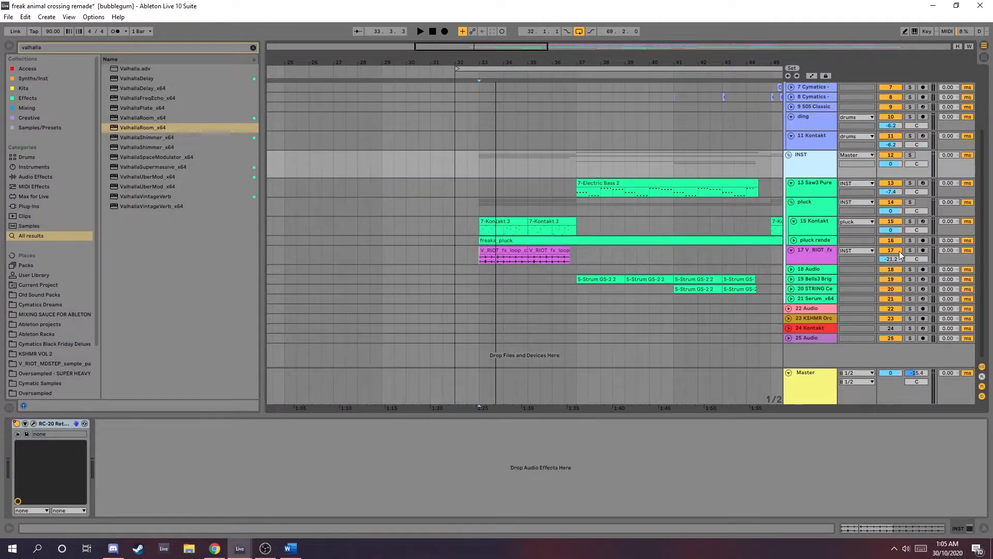
Play the unsoloed arrangement from 33.1.1 through the pluck passage, and stop playback just before bar 37.
left_click(481, 230)
key("space")
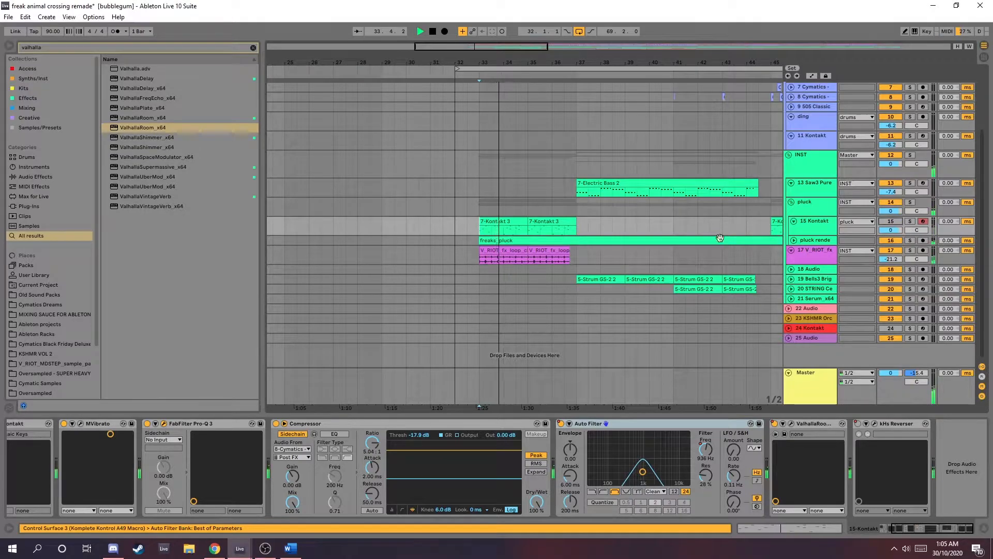
scroll(623, 225, "right", 4)
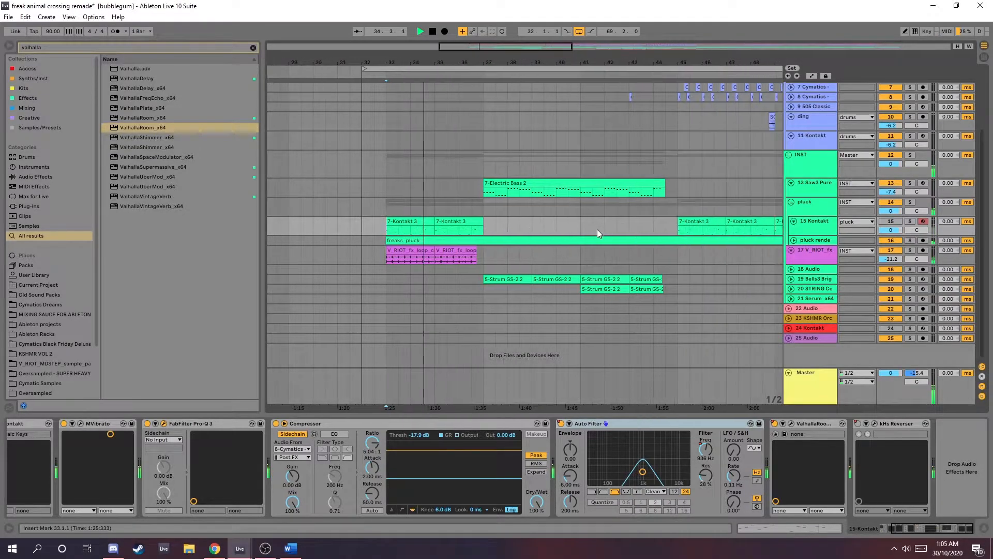
scroll(601, 228, "right", 2)
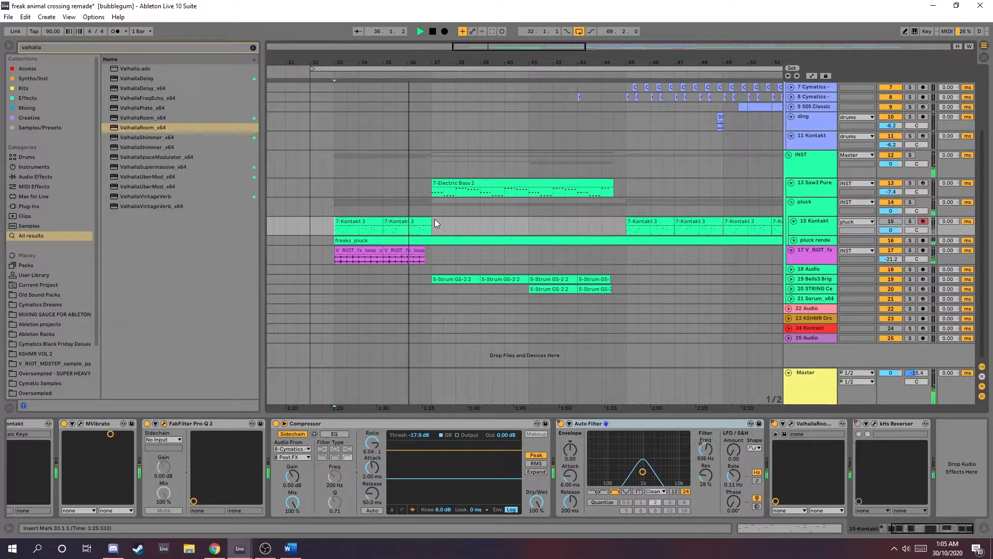
scroll(435, 223, "up", 3)
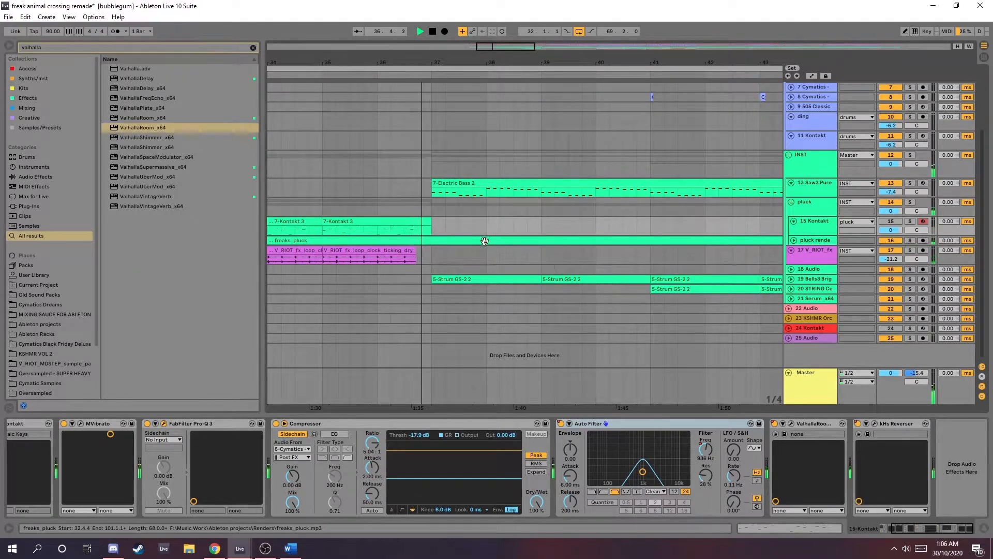
key("space")
scroll(499, 210, "down", 3)
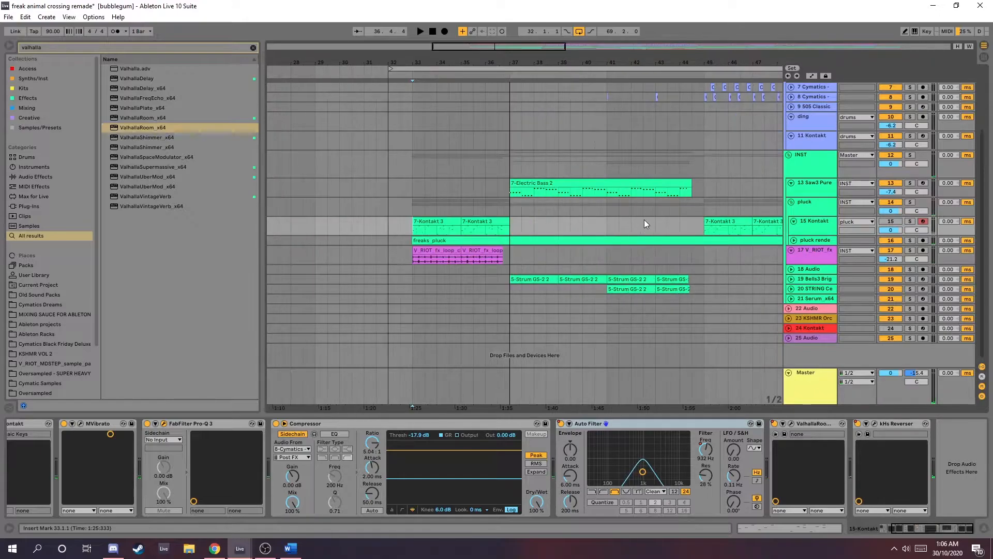
scroll(654, 223, "right", 3)
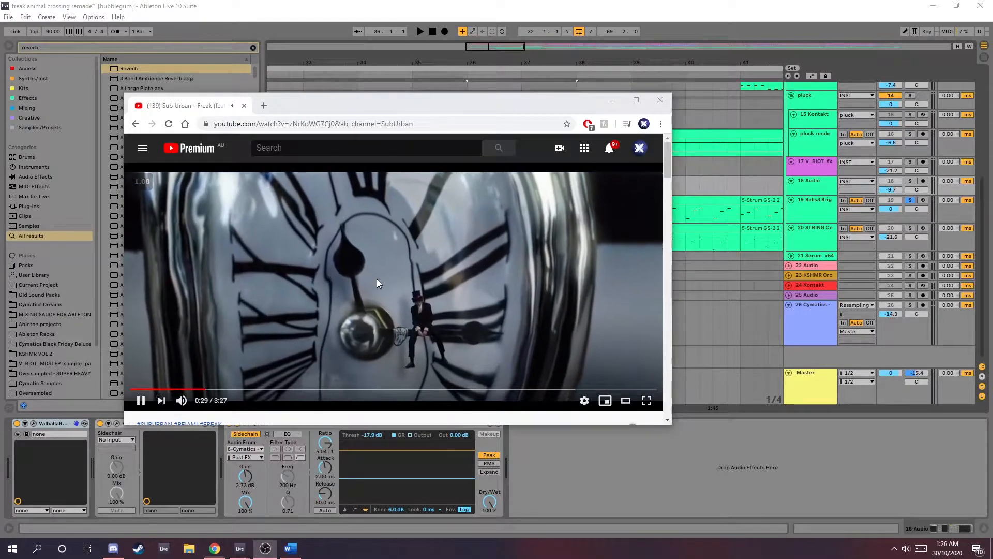
Pause the Sub Urban - Freak video, minimize the browser, and place the insert marker at 37.2.1 on the 18 Audio track.
left_click(377, 279)
left_click(611, 102)
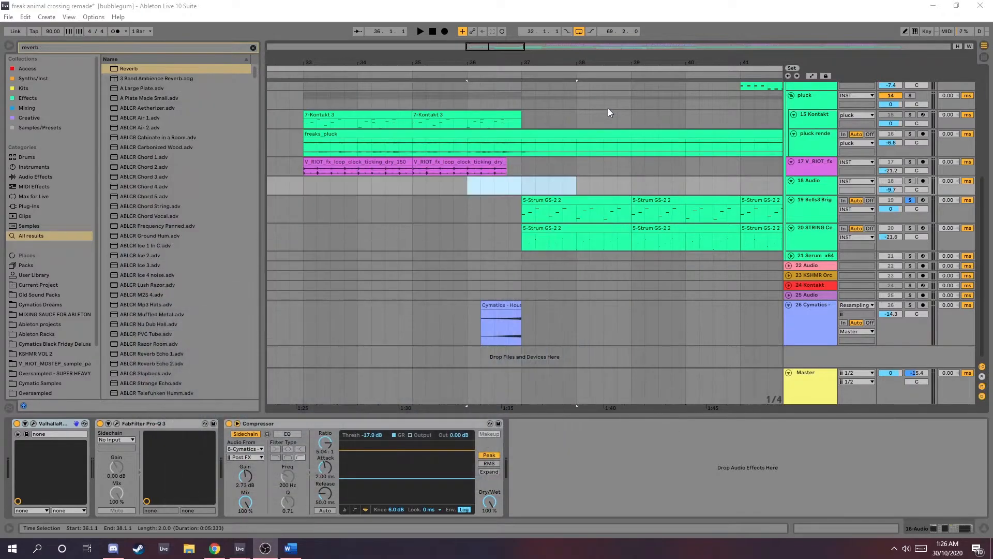
left_click(531, 184)
scroll(668, 216, "down", 3)
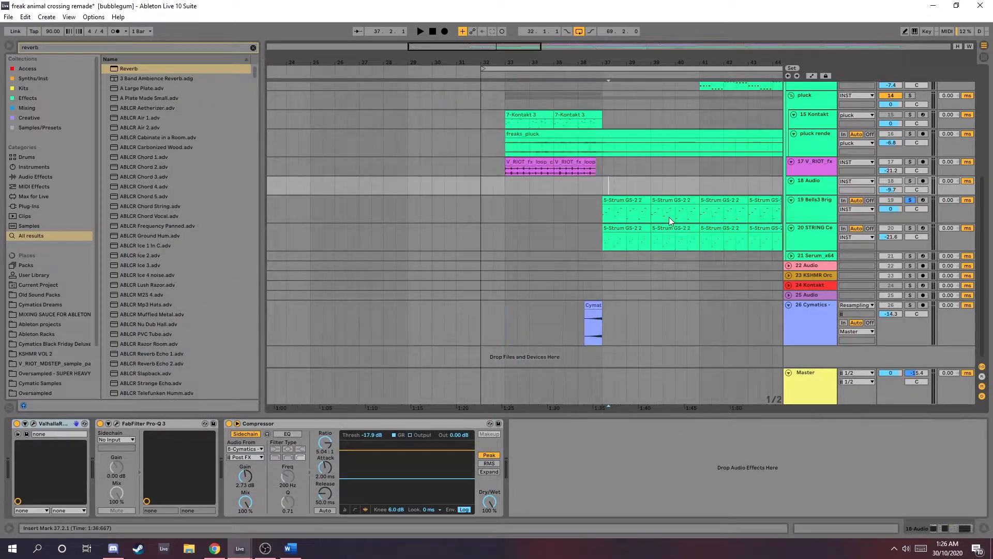
Highlight the empty passage from 37.1.1 to 41.1.1 on the 18 Audio track, above the bell and string clips.
scroll(673, 215, "up", 3)
scroll(544, 208, "right", 2)
left_click_drag(442, 195, 685, 200)
left_click(630, 186)
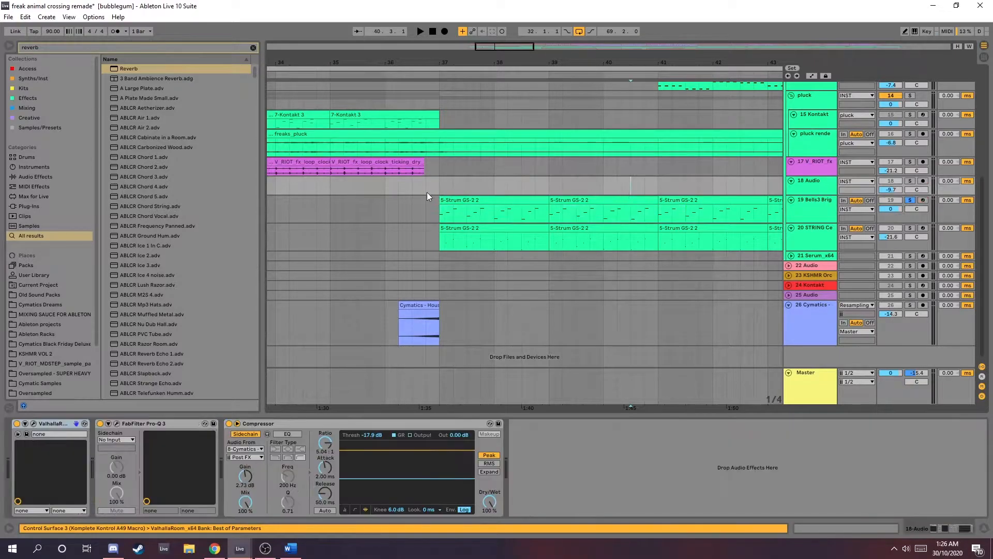
left_click_drag(452, 188, 522, 185)
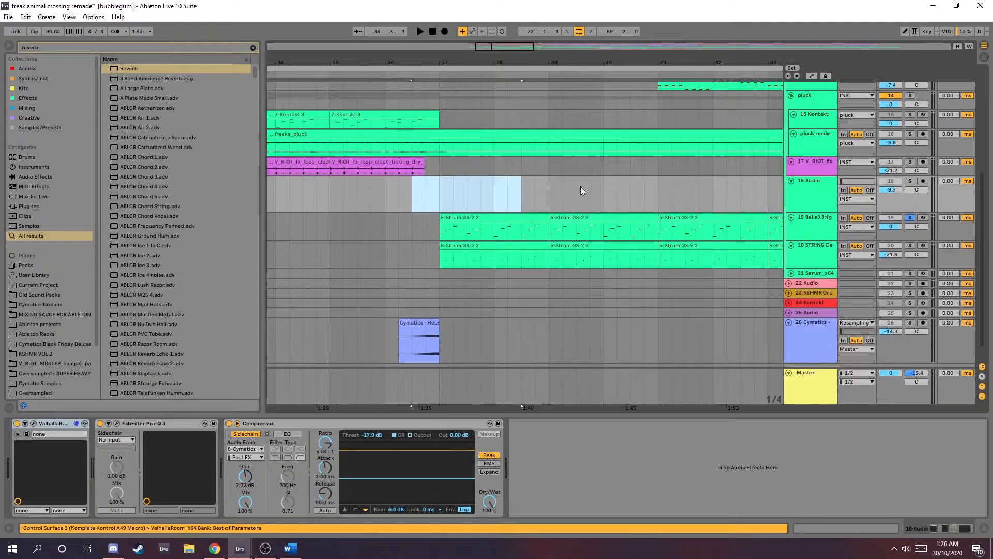
left_click(562, 191)
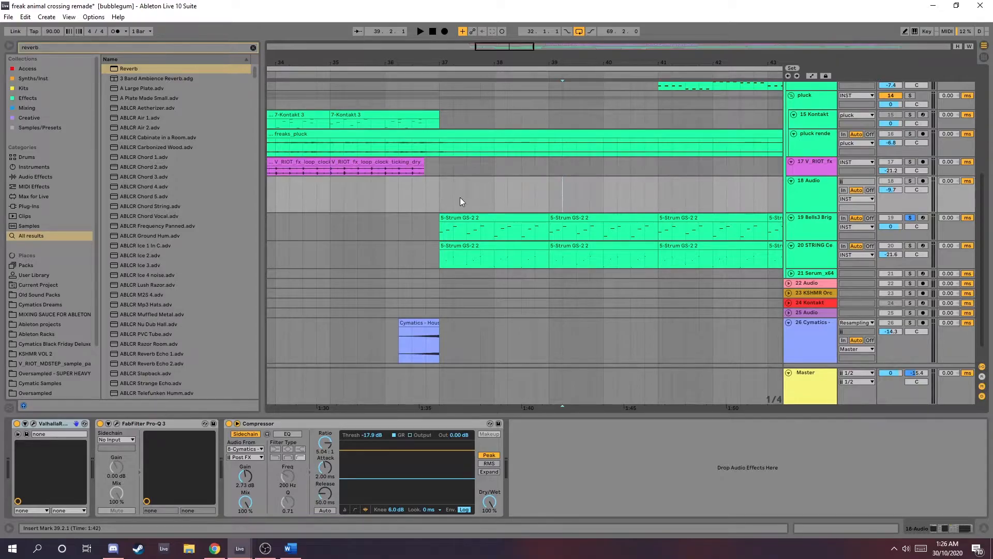
left_click_drag(441, 195, 594, 204)
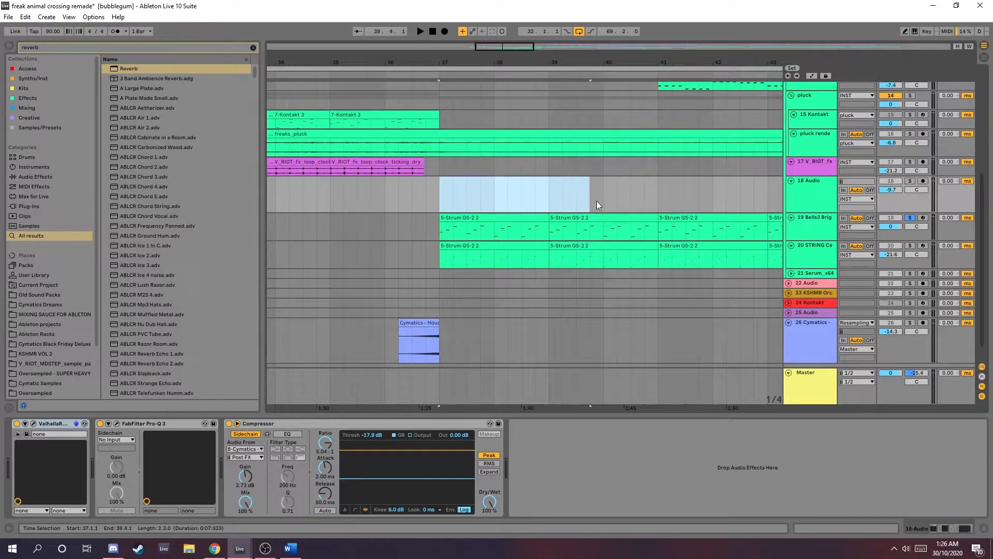
left_click_drag(453, 193, 600, 203)
left_click_drag(484, 195, 632, 202)
left_click_drag(444, 195, 490, 200)
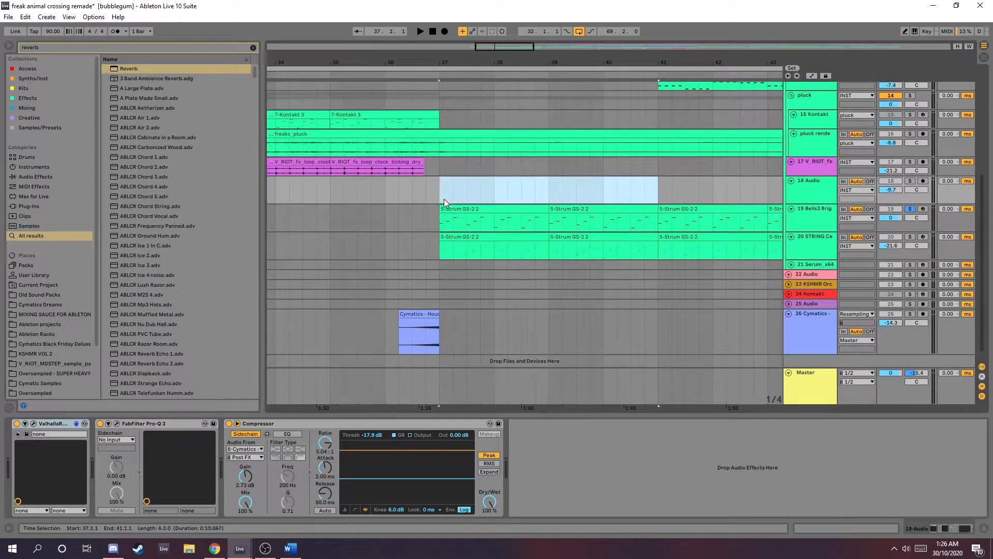
Lower the volume of the 26 Cymatics track to -16.3 dB.
scroll(522, 242, "down", 1)
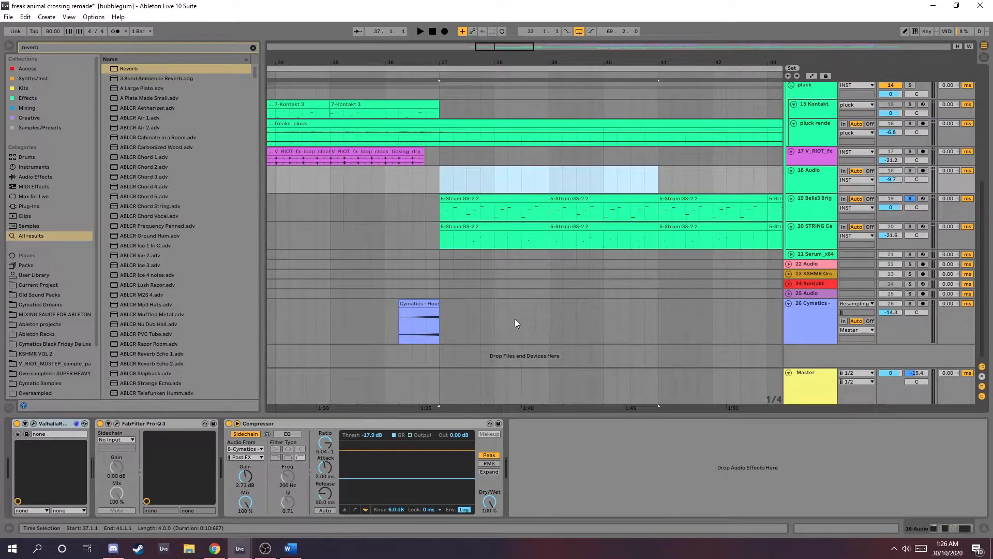
left_click(891, 312)
scroll(591, 222, "right", 2)
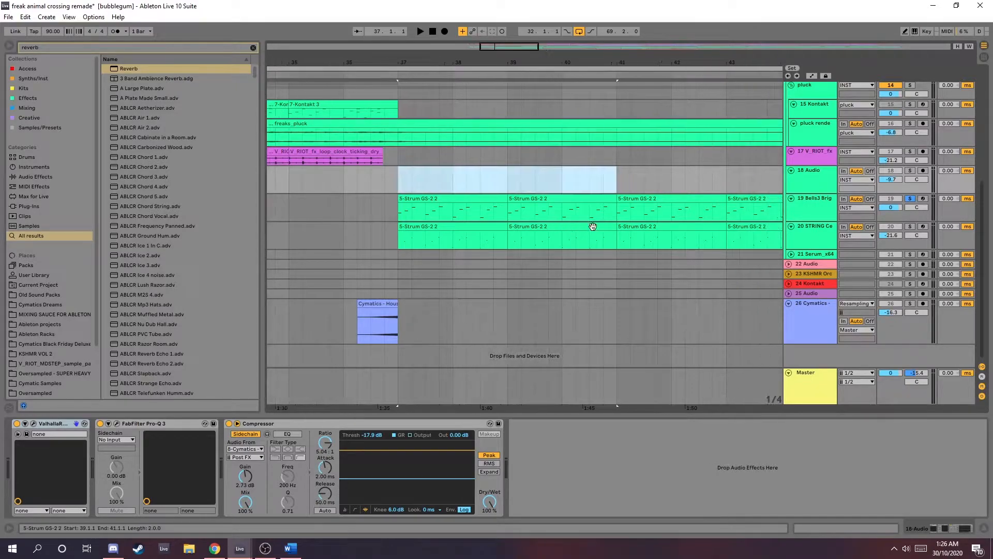
Examine the Bells3 Bright instrument and the effects that follow it in the bell track's device chain.
left_click(344, 209)
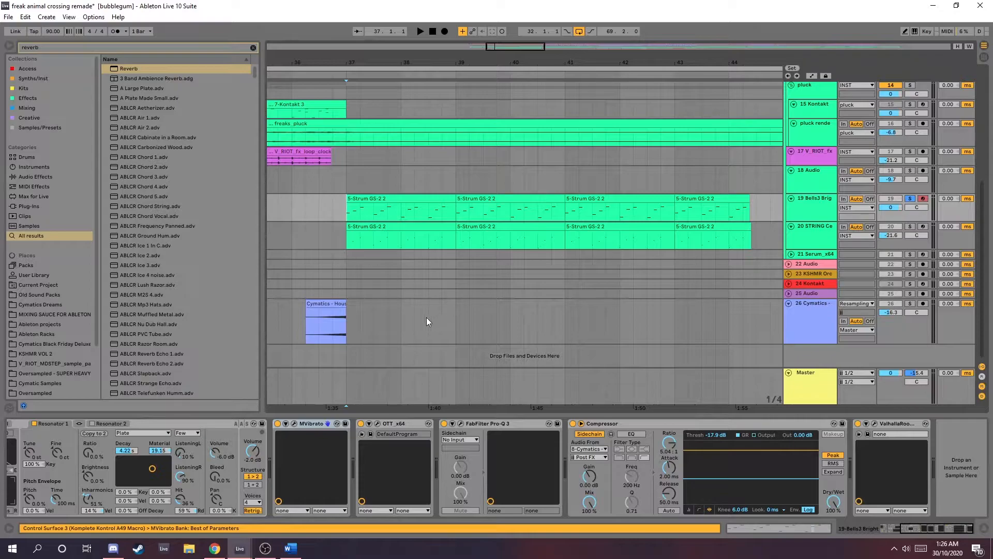
scroll(202, 477, "left", 5)
scroll(185, 448, "right", 5)
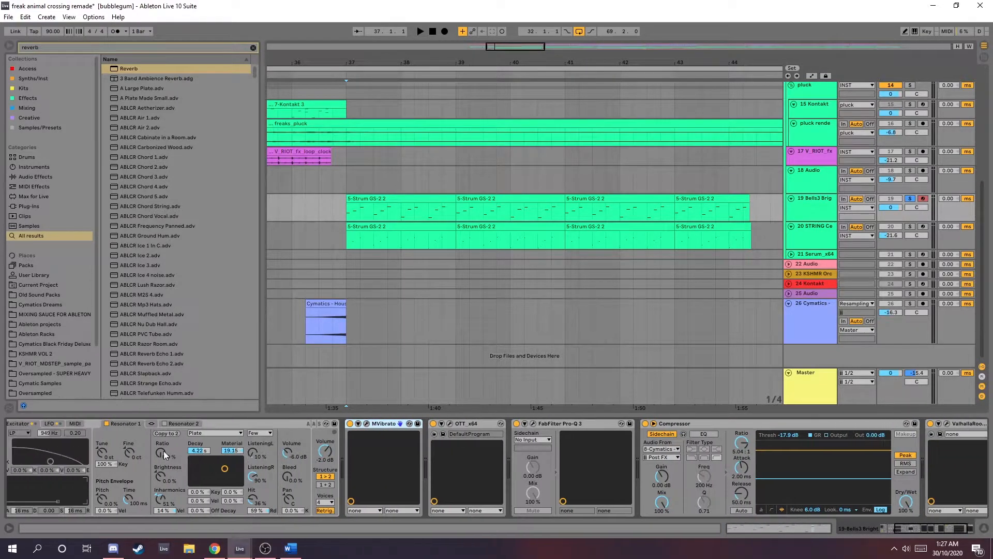
scroll(165, 450, "left", 5)
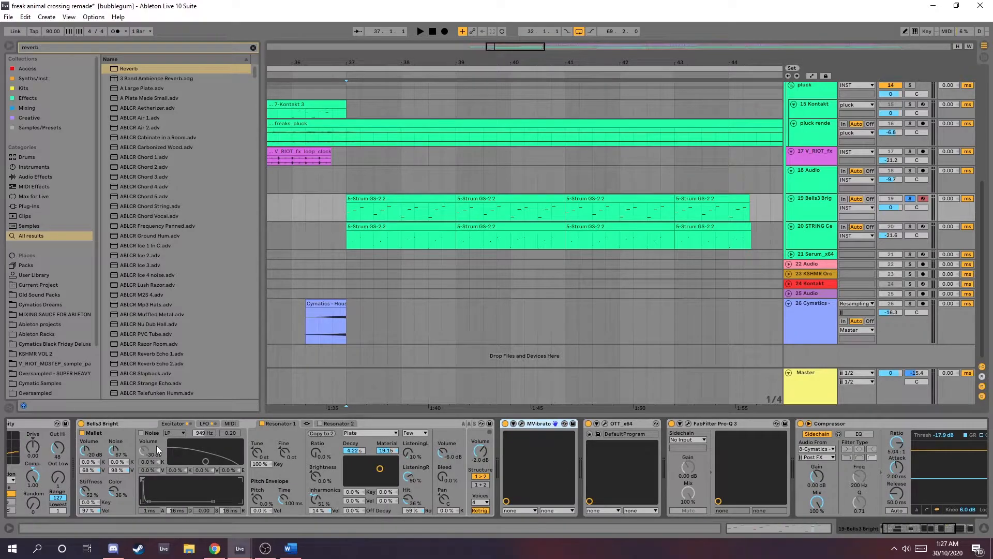
scroll(490, 426, "right", 5)
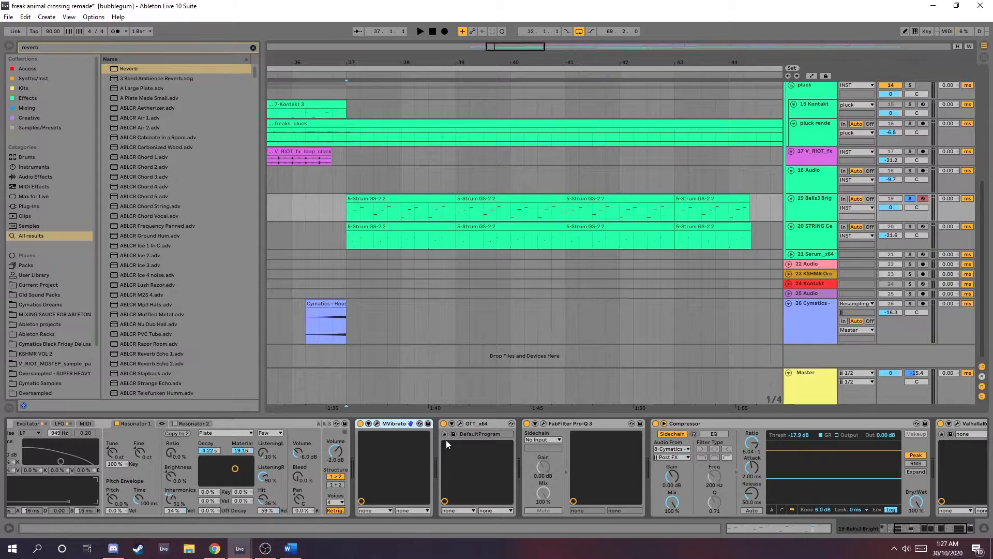
scroll(446, 441, "right", 3)
View the settings of OTT, FabFilter Pro-Q 3, the Compressor and ValhallaRoom on the Bells3 Bright track, and close the plug-in windows.
left_click(378, 424)
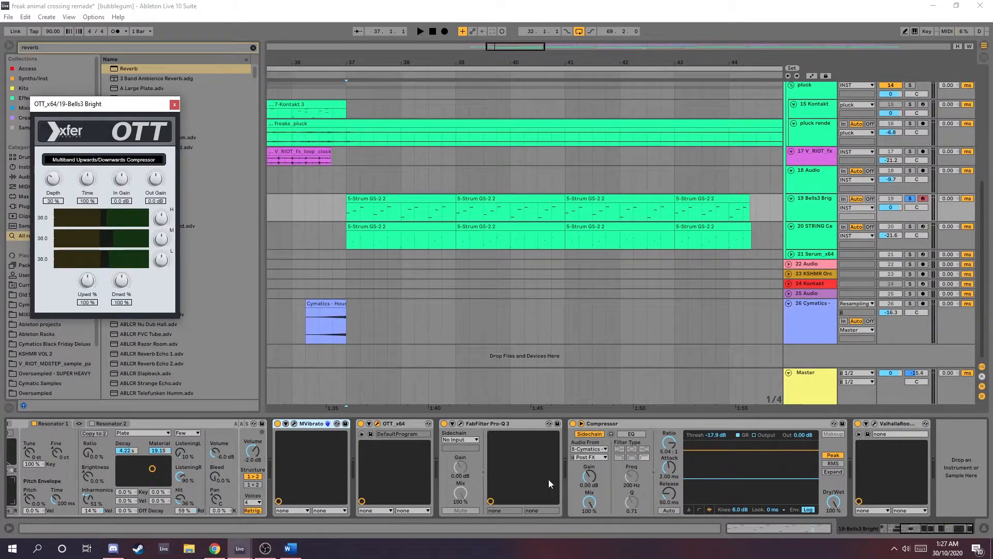
left_click(466, 423)
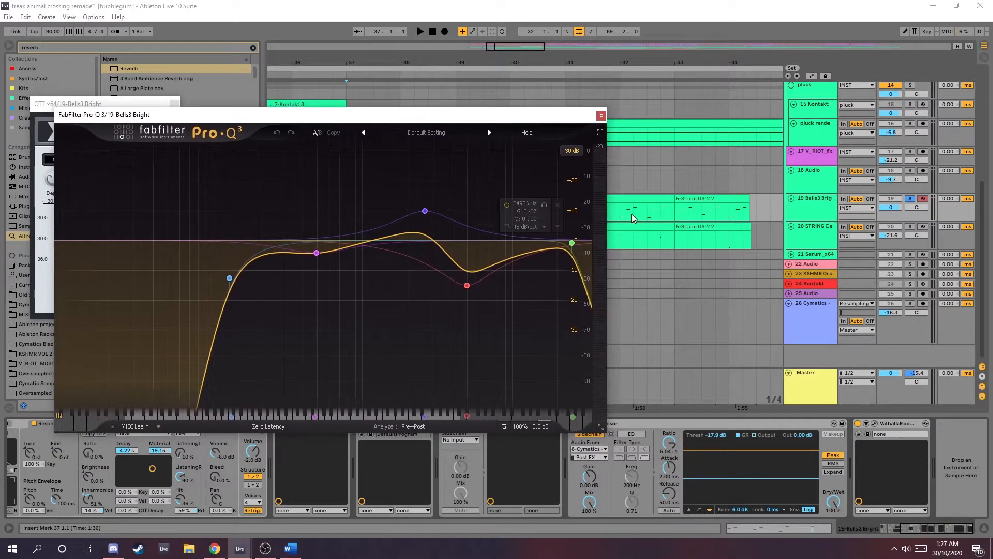
left_click(663, 436)
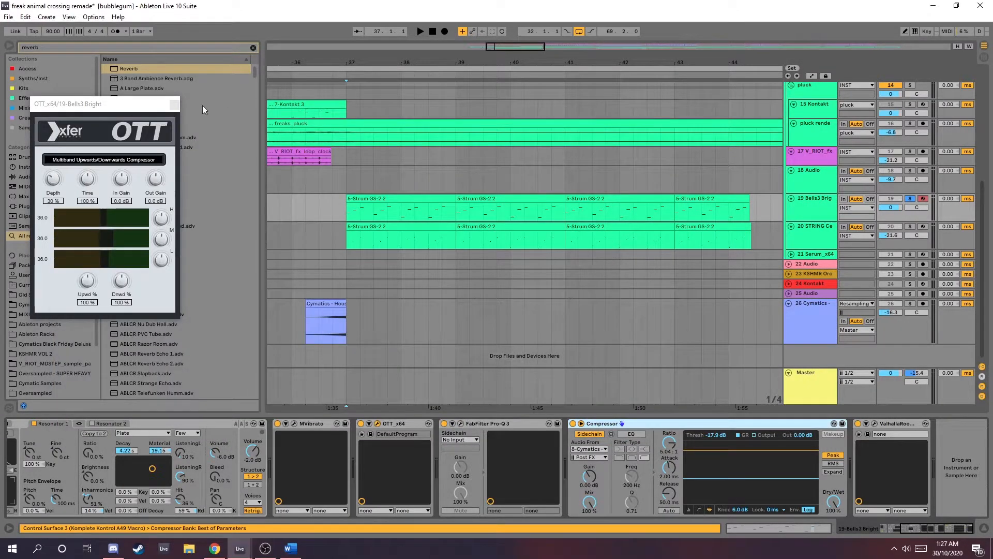
left_click(174, 104)
left_click(875, 425)
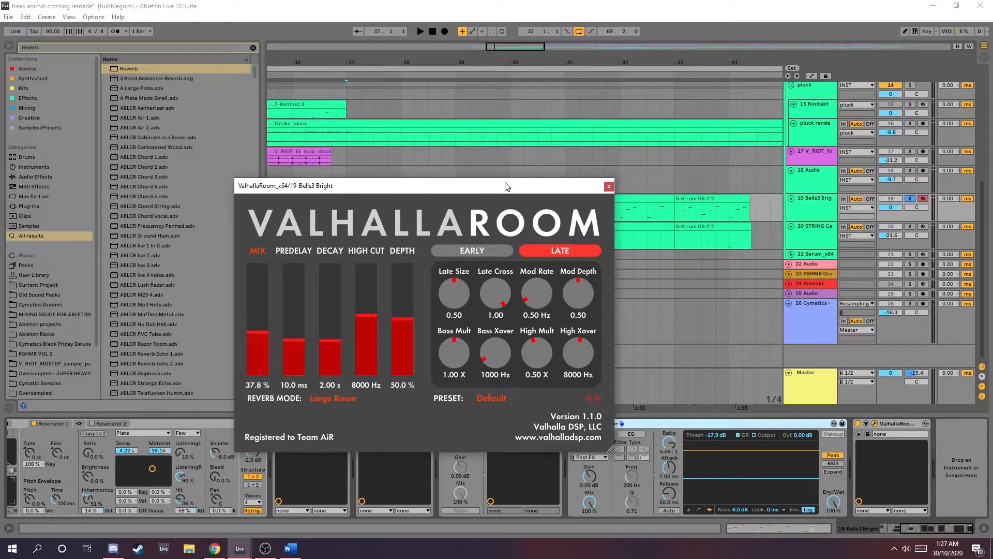
left_click(609, 186)
Show the device chain of the 20 STRING Celtic Cello Question track and solo that track instead of the bells.
scroll(569, 233, "up", 5)
left_click(349, 189)
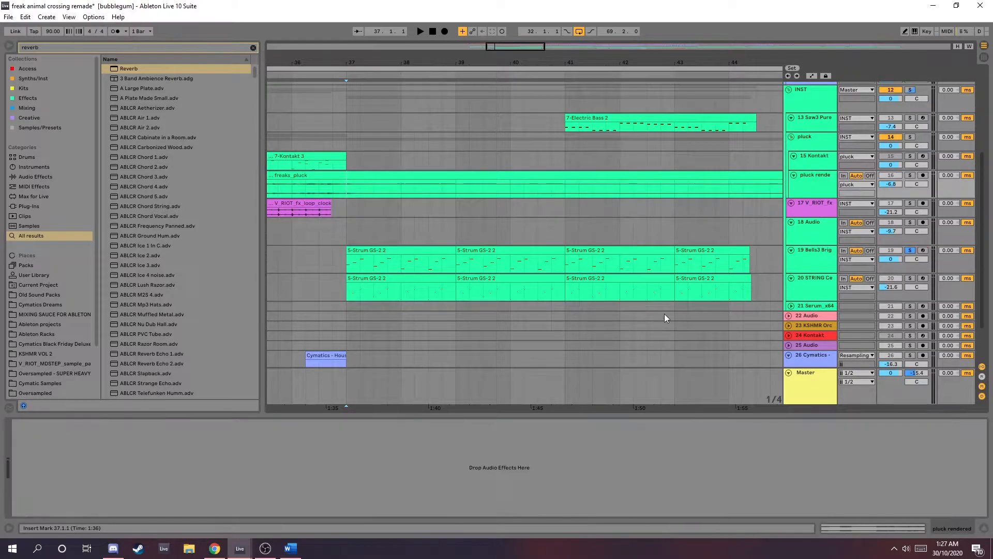
scroll(672, 312, "down", 2)
left_click(826, 265)
left_click(910, 257)
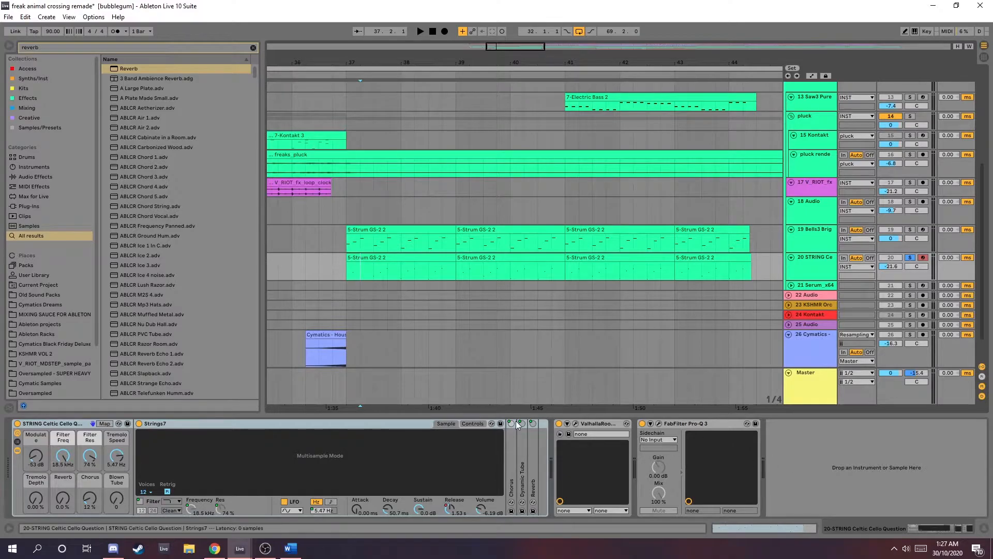
View the ValhallaRoom and FabFilter Pro-Q 3 settings on the Celtic Cello Question string track, and close both plug-in windows.
left_click(576, 424)
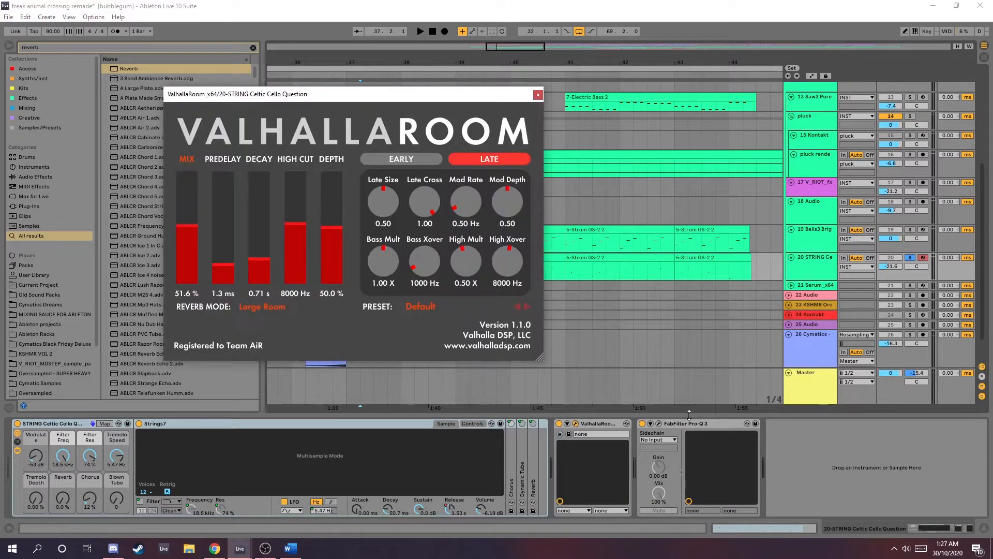
left_click(660, 423)
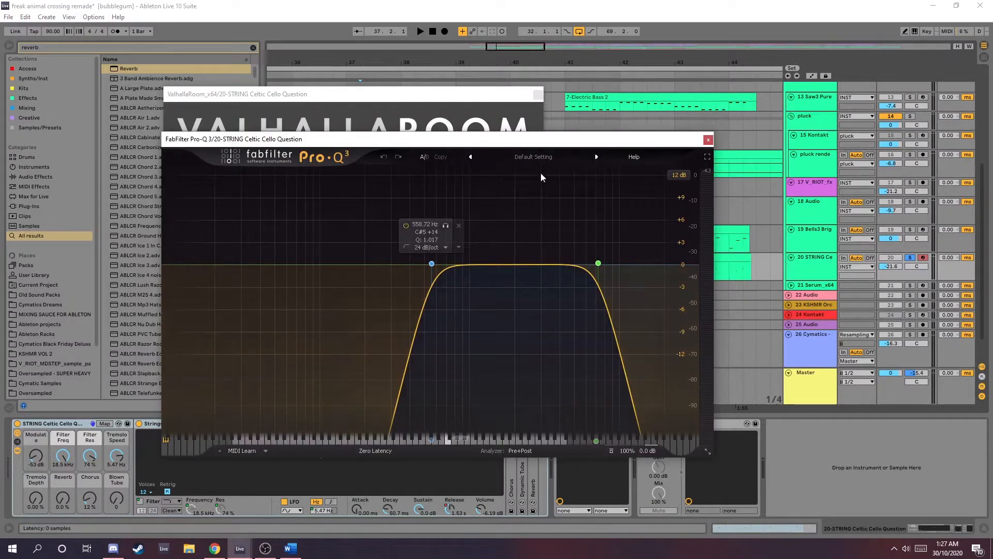
left_click(708, 139)
left_click(538, 95)
Play the Bells3 Bright and Celtic Cello Question clips together from bar 37.
left_click(340, 268)
key("space")
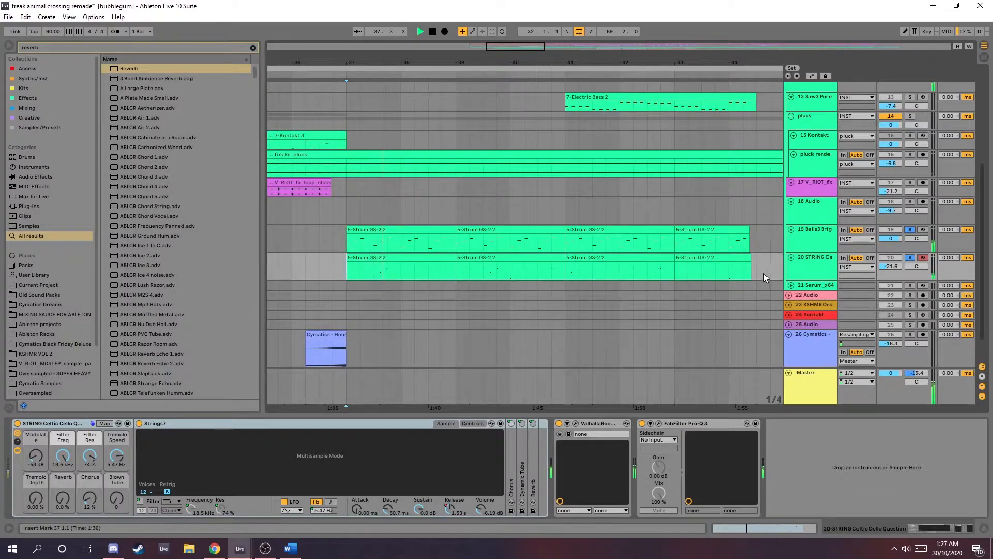
scroll(651, 265, "up", 2)
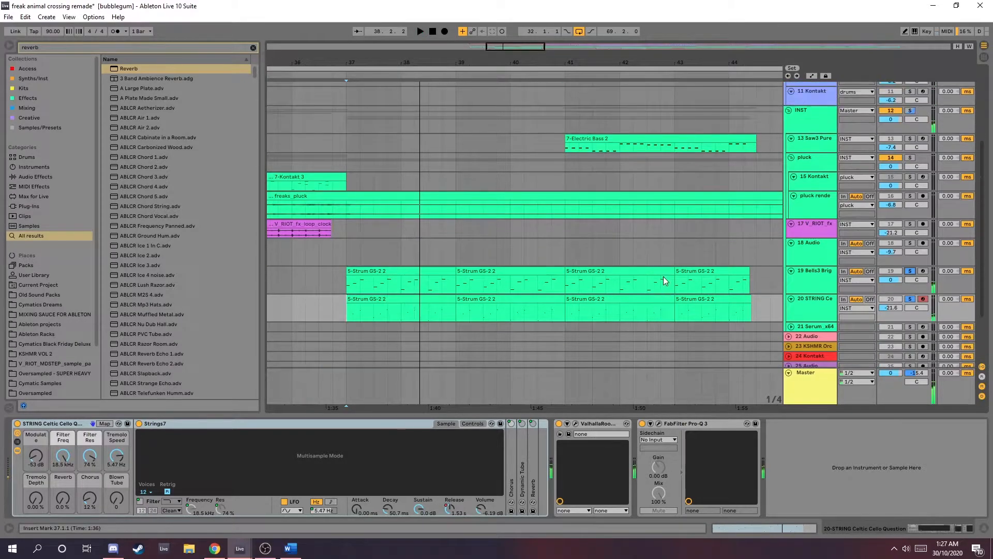
Show the device chain of the 13 Saw3 Pure Muted Bass track, solo the track and examine its effects through to Auto Filter.
scroll(673, 282, "up", 4)
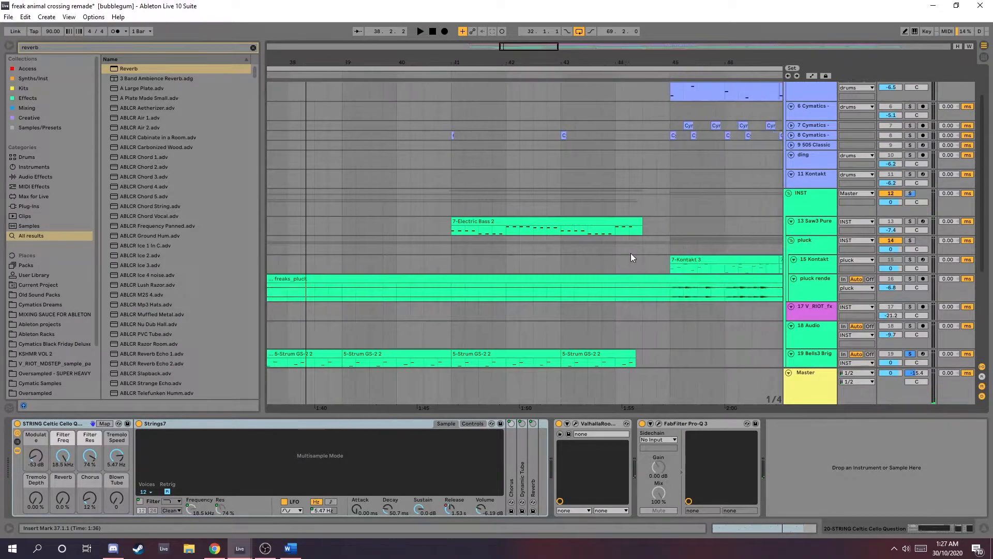
left_click(449, 228)
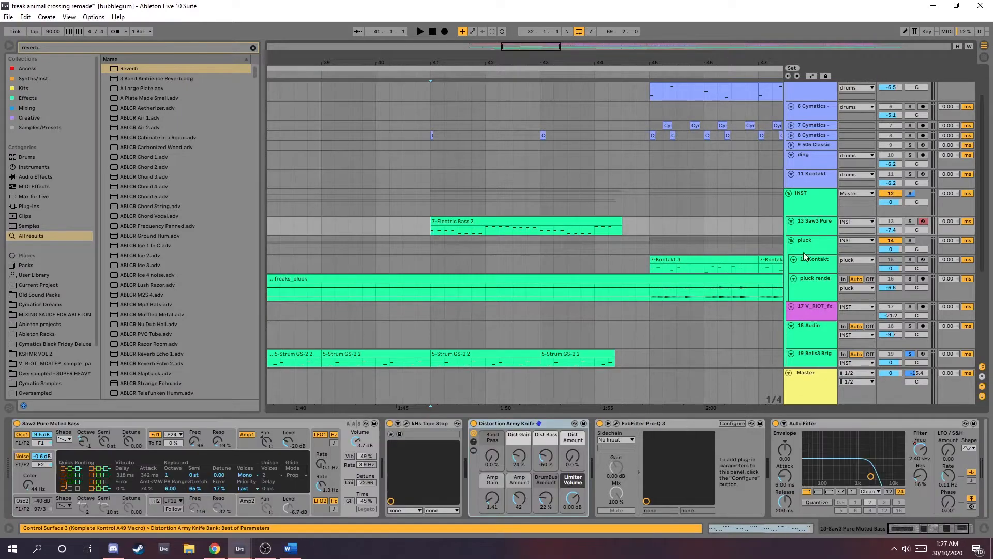
left_click(911, 222)
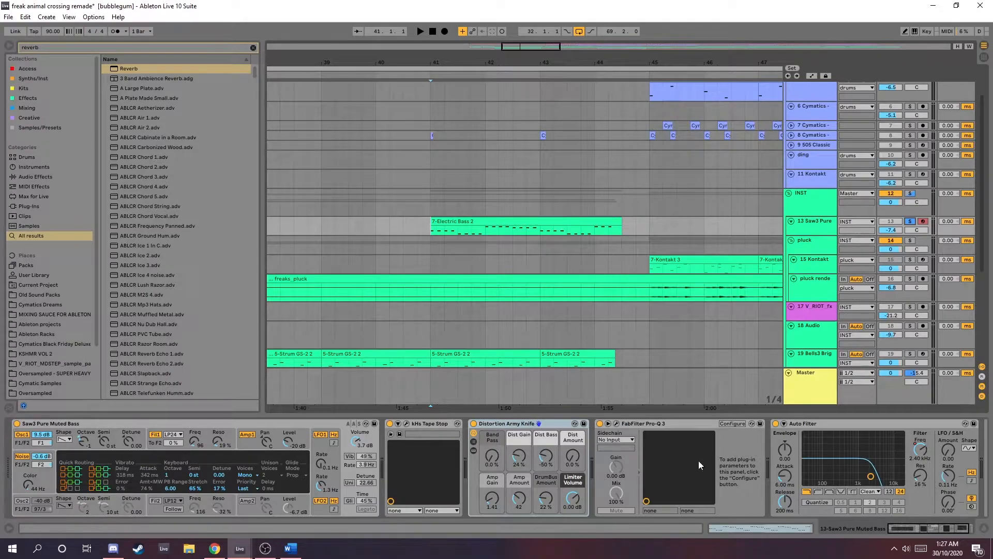
scroll(744, 443, "down", 2)
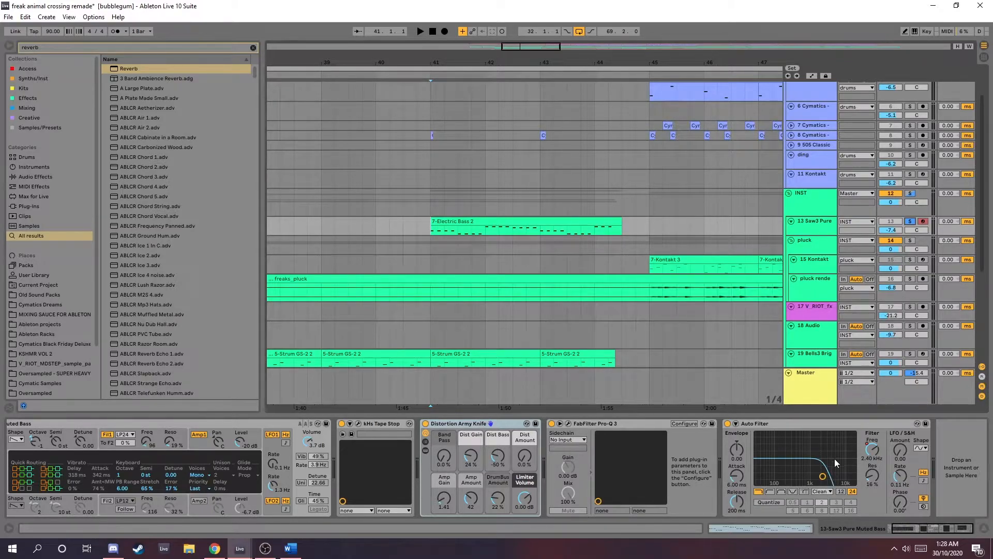
Show the automation lanes and move the upper point of the bass track's Auto Filter frequency ramp slightly later, just before bar 44.
key("a")
scroll(646, 233, "up", 6)
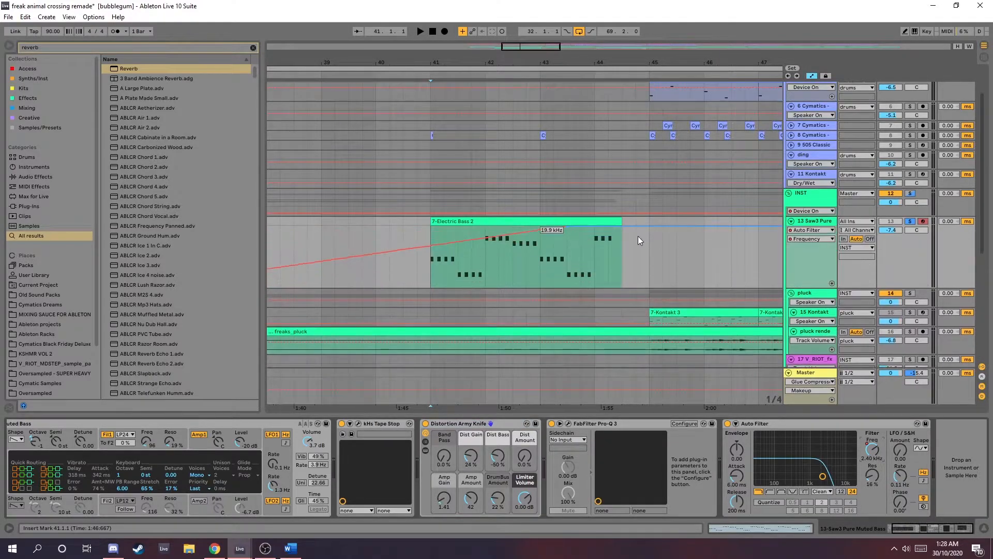
left_click_drag(567, 227, 581, 227)
left_click_drag(434, 269, 643, 278)
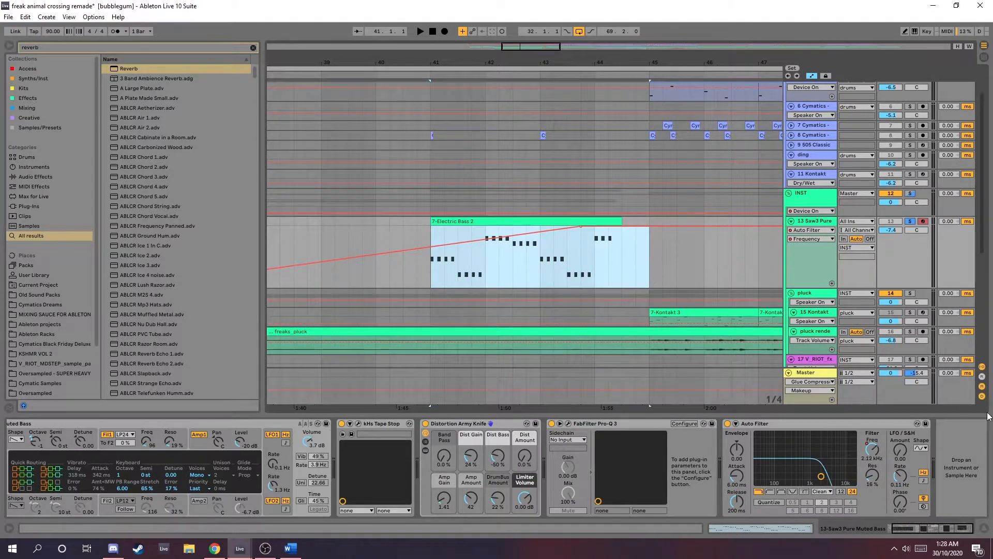
left_click(879, 231)
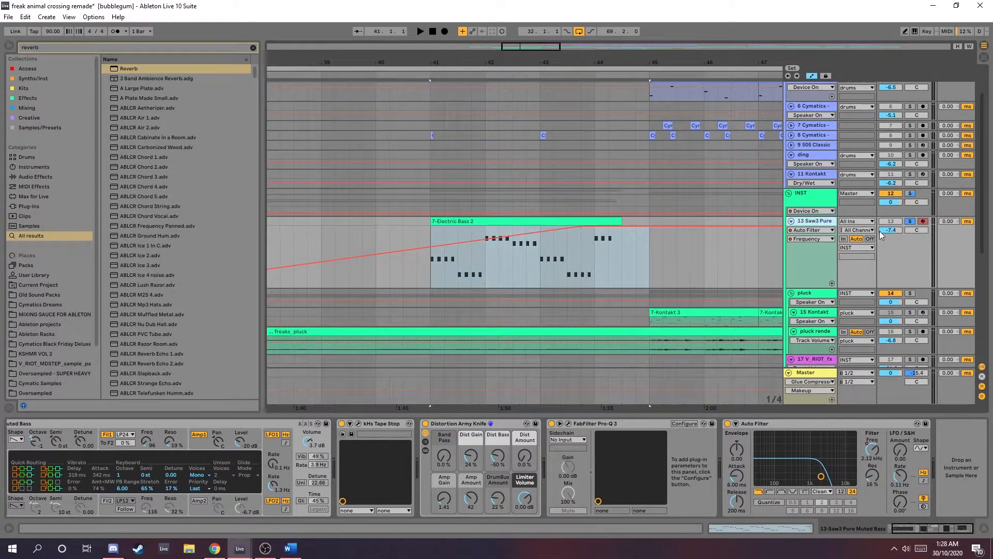
Play the Electric Bass clip from bar 41 together with the other tracks to hear the filter opening up.
left_click(432, 271)
scroll(690, 281, "down", 2)
key("space")
scroll(515, 219, "down", 8)
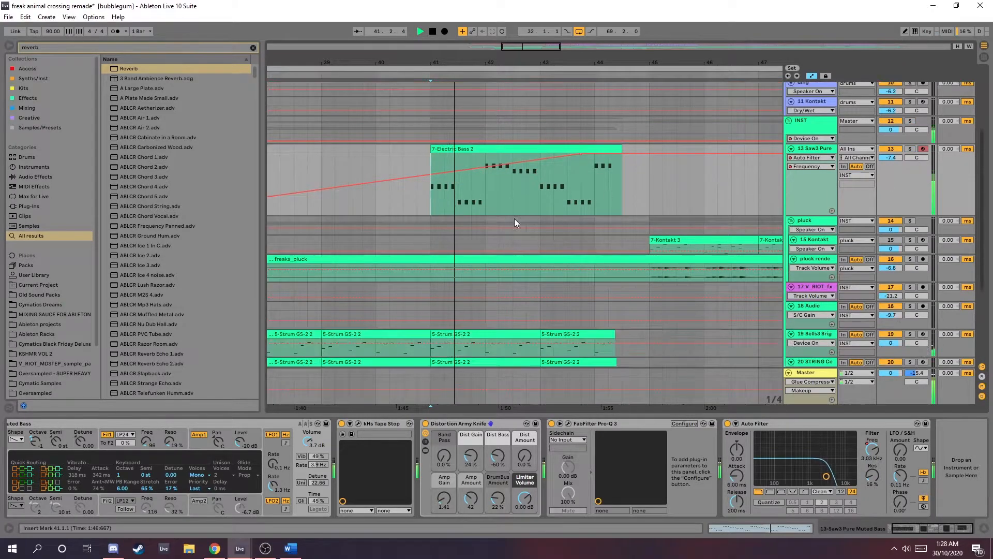
scroll(585, 227, "up", 7)
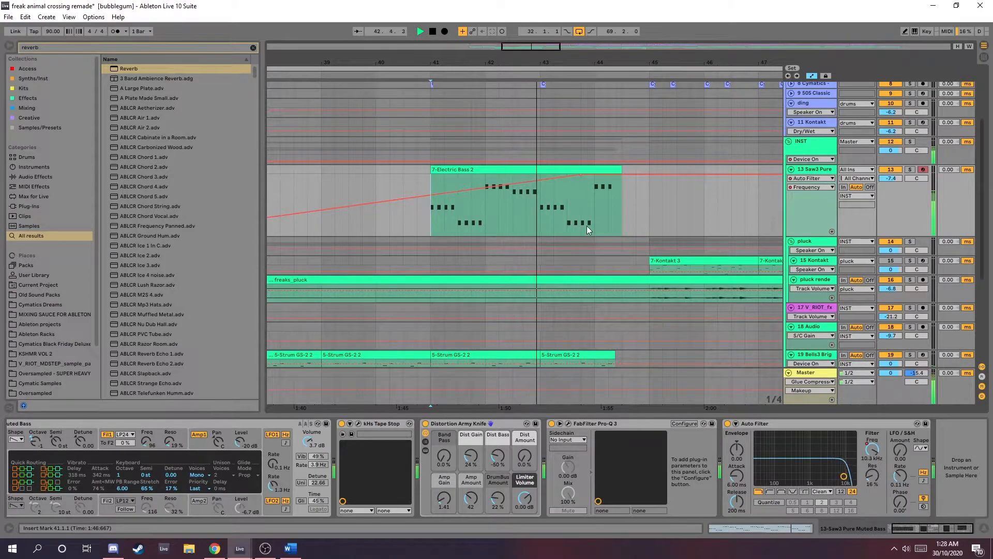
scroll(590, 227, "up", 1)
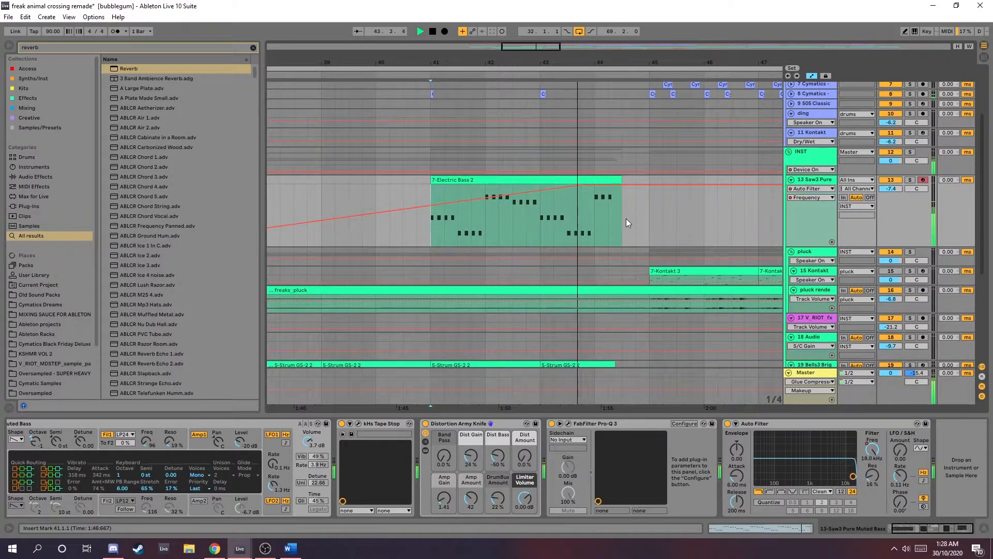
key("space")
Place the insert marker at bar 44.2 near the end of the bass clip and view the kHs Tape Stop plug-in.
scroll(617, 214, "up", 5)
left_click(606, 203)
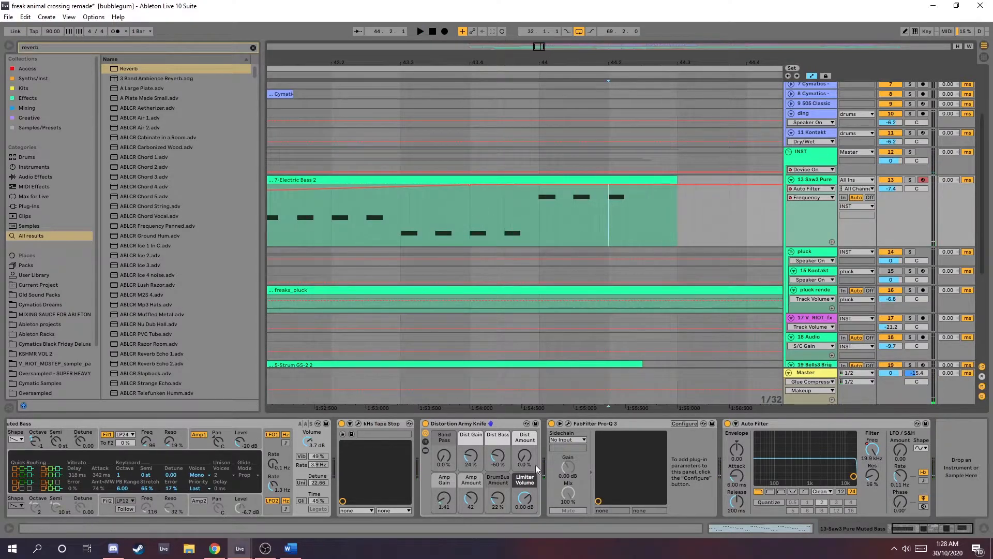
left_click(358, 424)
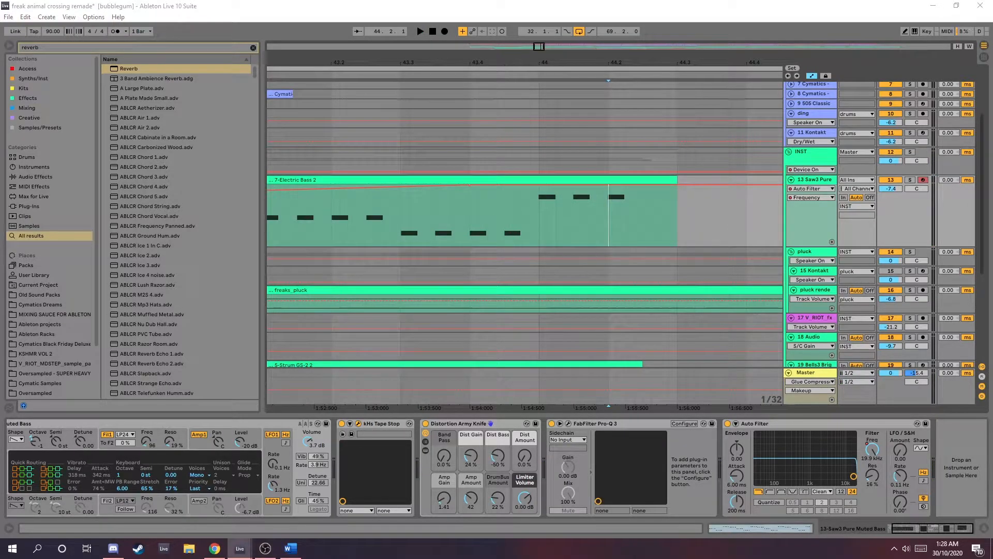
left_click_drag(374, 149, 427, 139)
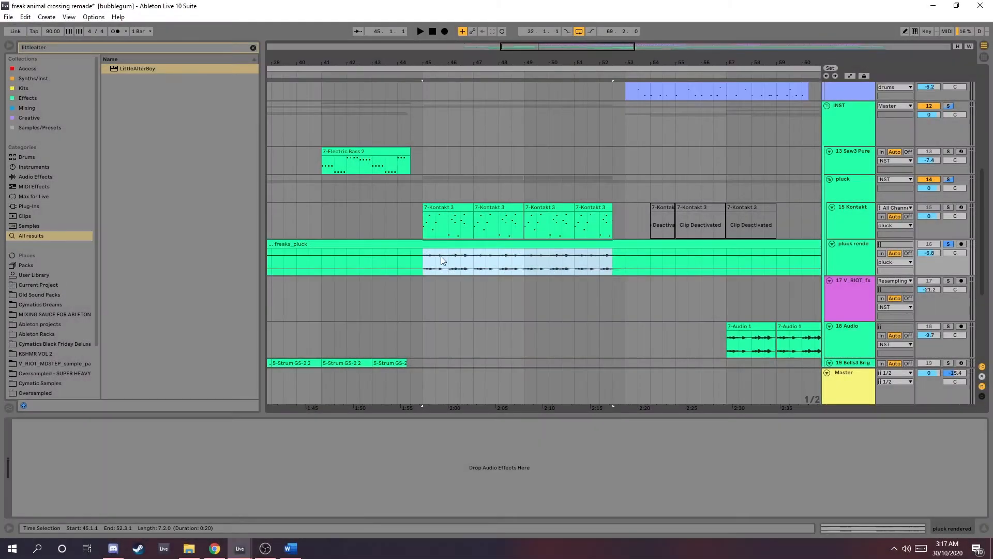
Select bars 45 to 53 of the rendered pluck audio and play the start of that section.
left_click_drag(441, 257, 625, 256)
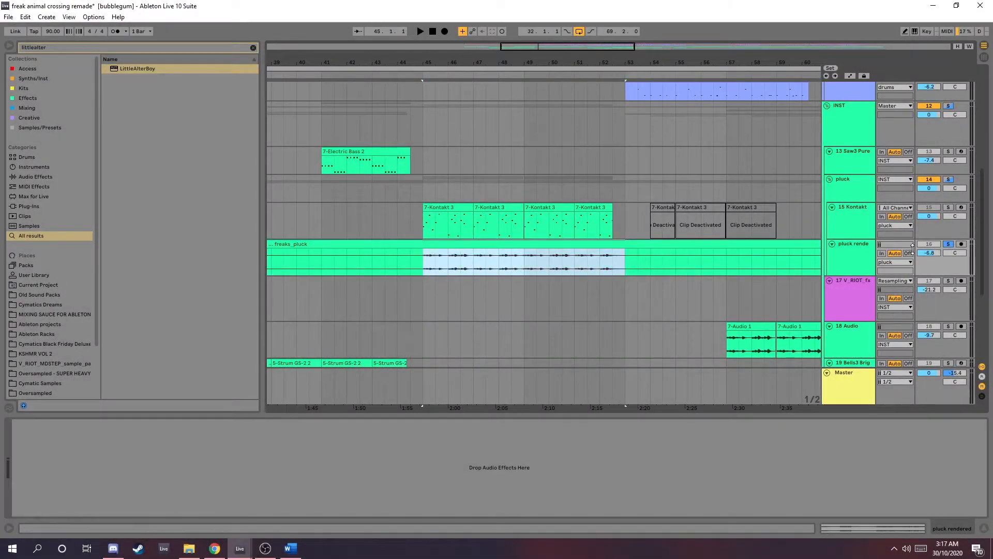
key("space")
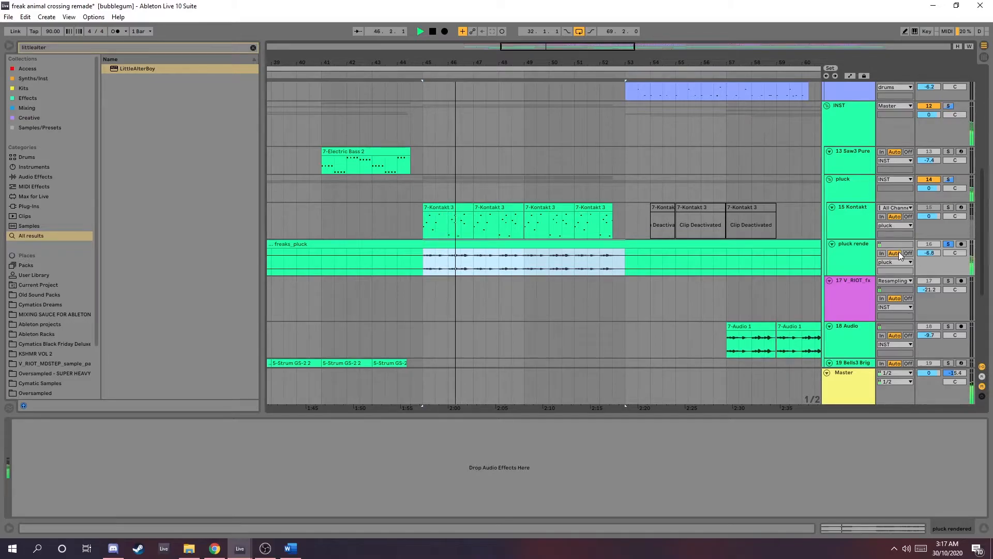
key("space")
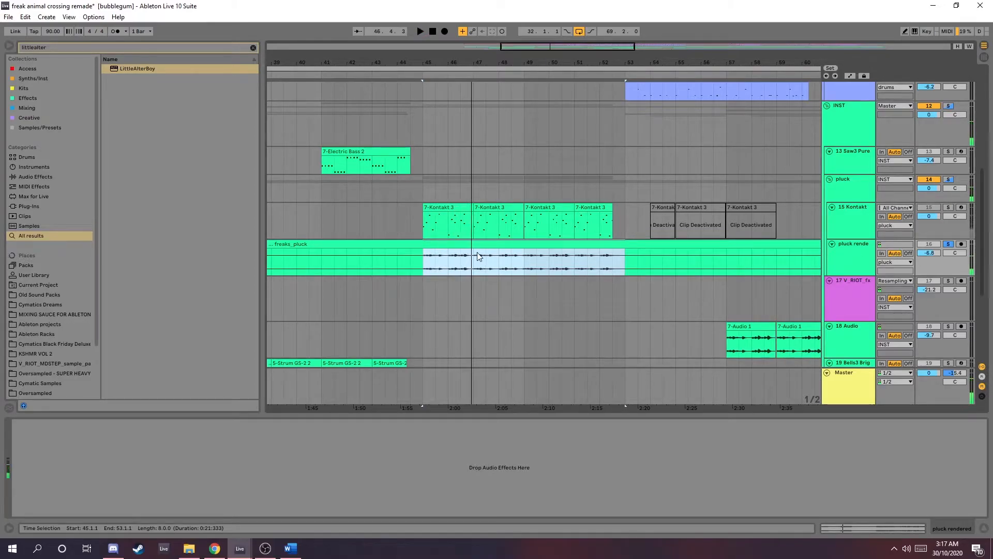
Select the 7-Kontakt 3 clips from bar 45 and examine the 15 Kontakt track's device chain.
left_click_drag(421, 221, 620, 230)
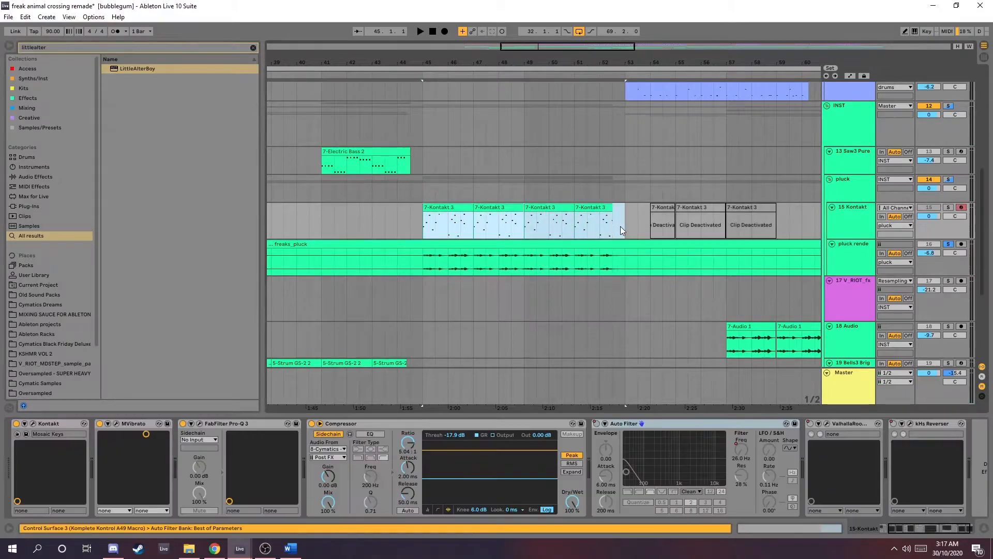
left_click(454, 210)
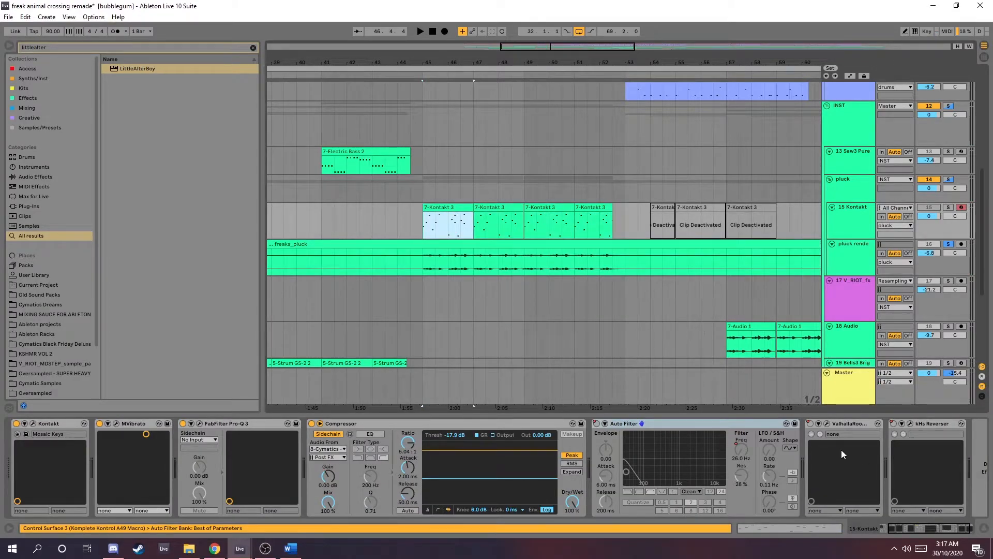
left_click(868, 224)
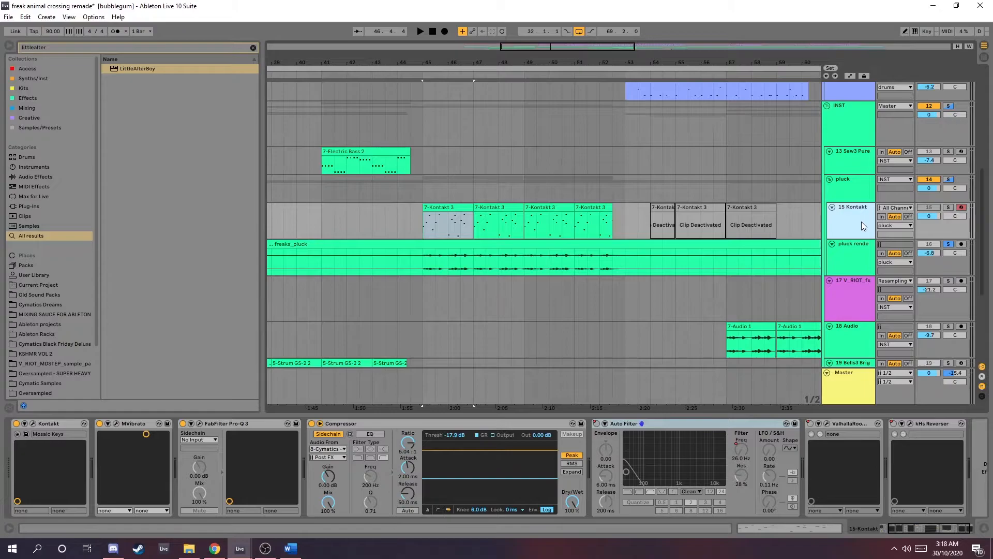
scroll(493, 222, "down", 2)
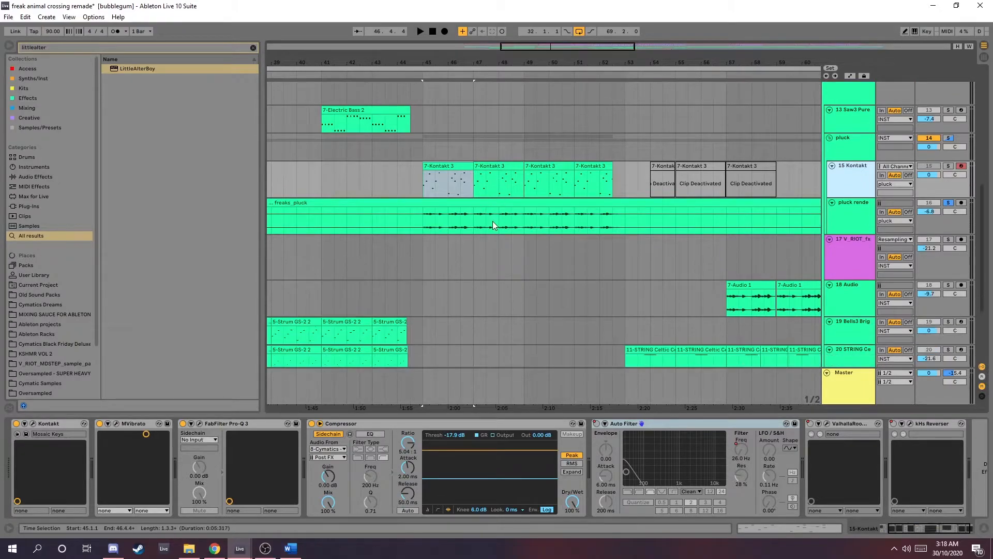
scroll(493, 221, "up", 3)
mouse_move(433, 240)
left_mouse_down()
mouse_move(626, 241)
mouse_move(421, 191)
left_mouse_up()
left_click(601, 242)
mouse_move(627, 242)
left_mouse_down()
mouse_move(422, 220)
mouse_move(434, 226)
left_mouse_up()
left_click(626, 255)
left_click_drag(634, 284, 428, 238)
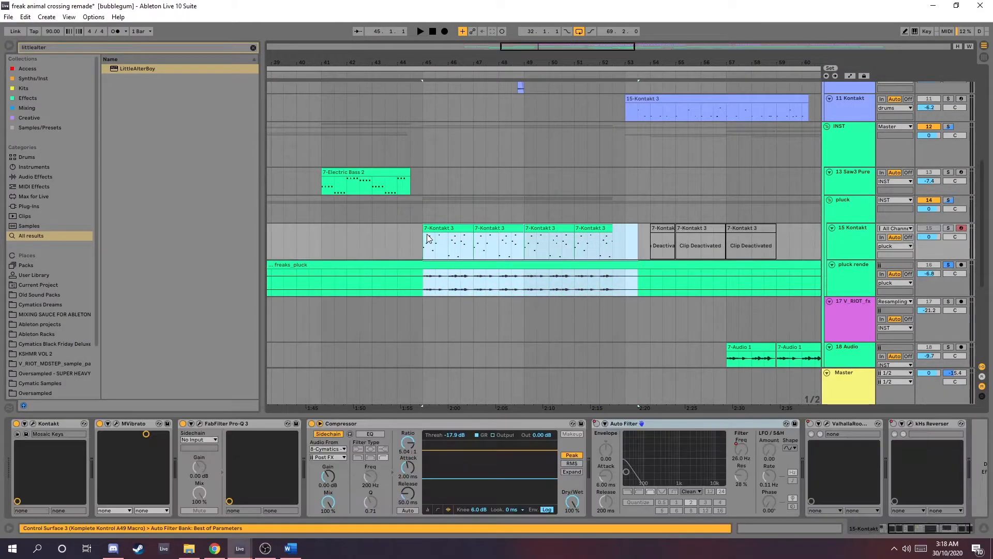
mouse_move(630, 282)
left_mouse_down()
mouse_move(436, 275)
mouse_move(420, 197)
mouse_move(427, 160)
left_mouse_up()
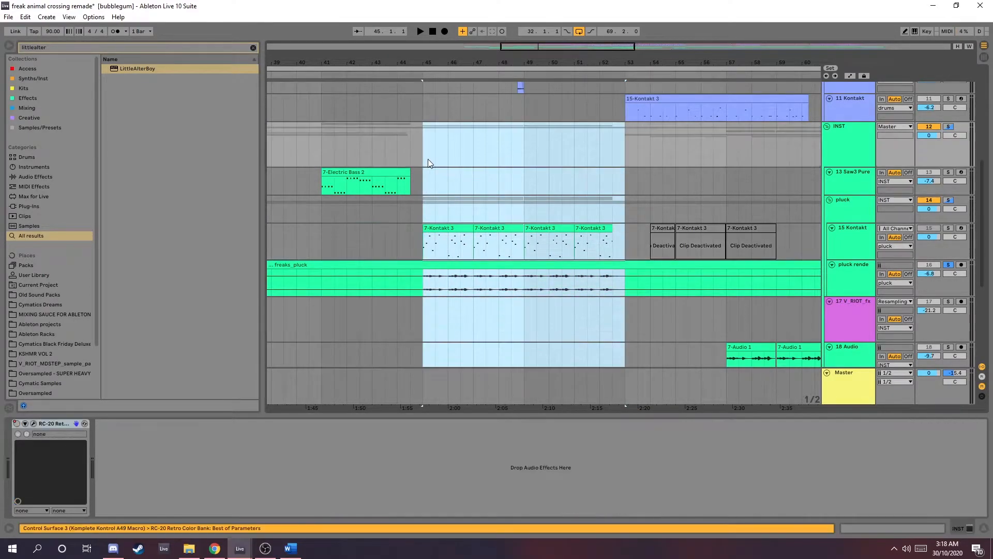
left_click(537, 180)
left_click_drag(637, 274, 422, 155)
left_click(626, 273)
mouse_move(626, 273)
left_mouse_down()
mouse_move(412, 207)
mouse_move(421, 155)
left_mouse_up()
left_click(622, 233)
left_click_drag(633, 273, 426, 179)
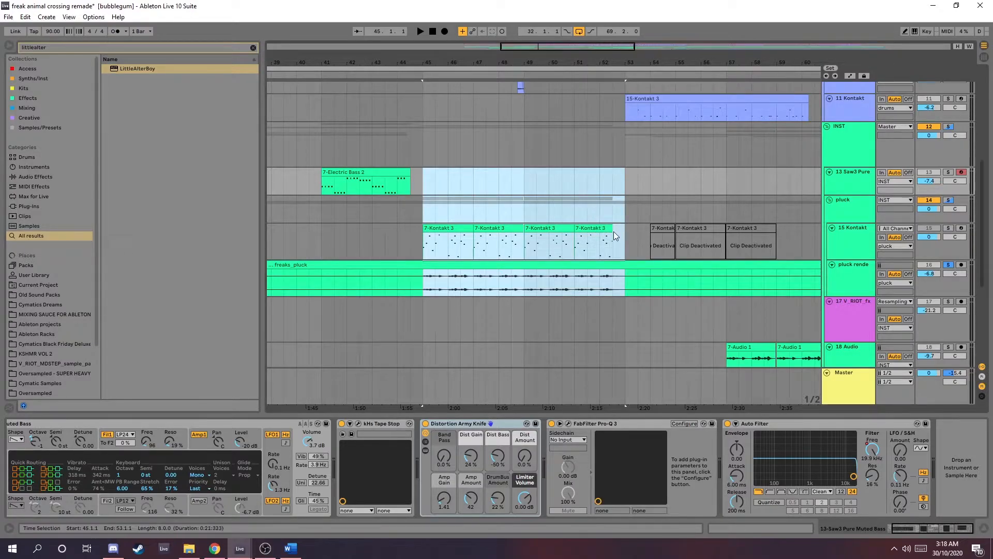
left_click_drag(427, 162, 622, 272)
scroll(626, 278, "up", 2)
left_click_drag(423, 135, 623, 300)
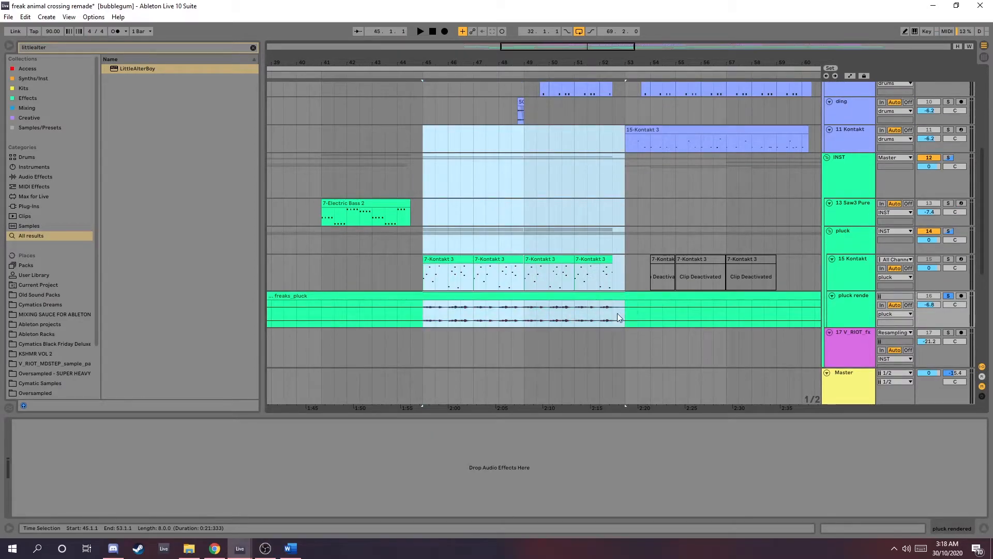
scroll(588, 155, "up", 5)
left_click_drag(435, 202, 626, 205)
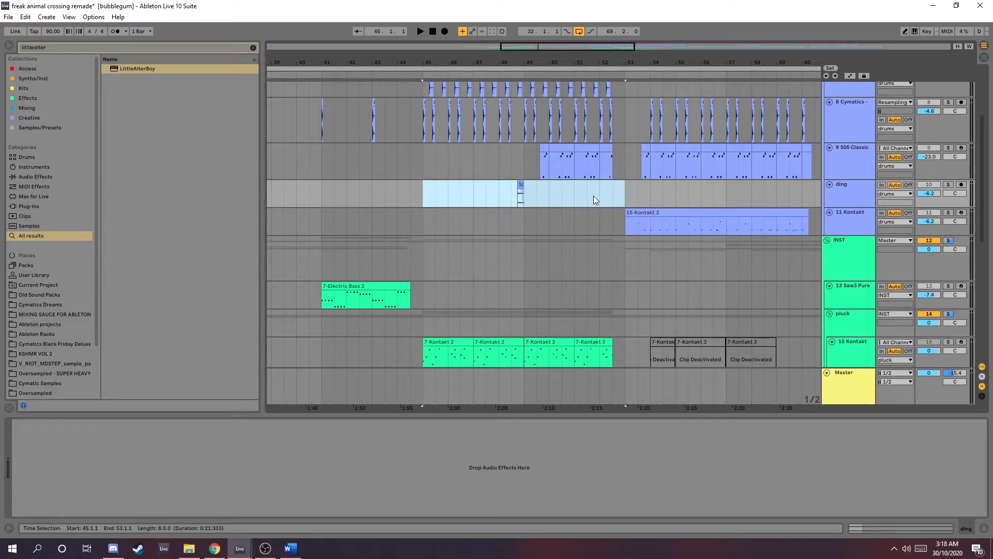
left_click_drag(546, 194, 603, 194)
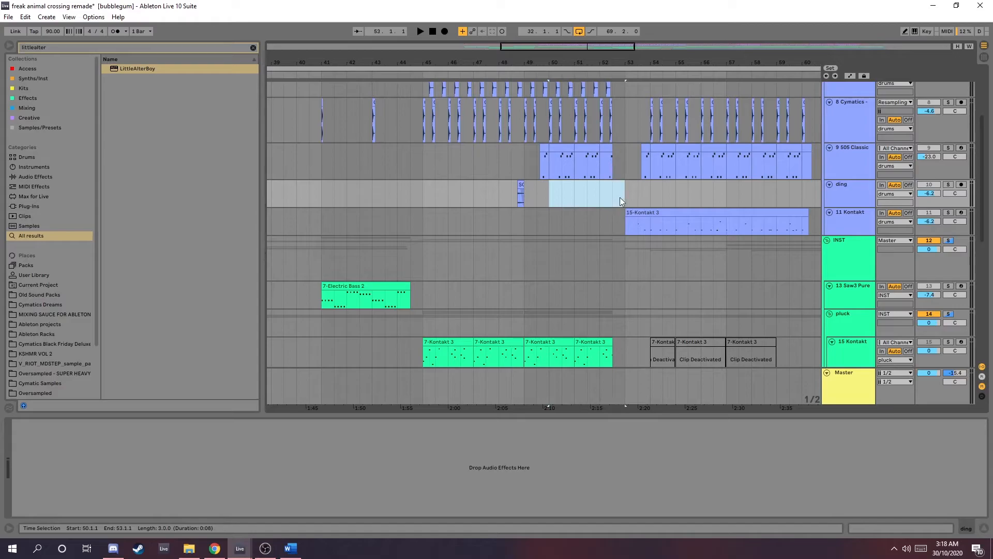
Show the 5 SubLab track's device chain, solo the track and play it from bar 45.
scroll(601, 209, "up", 5)
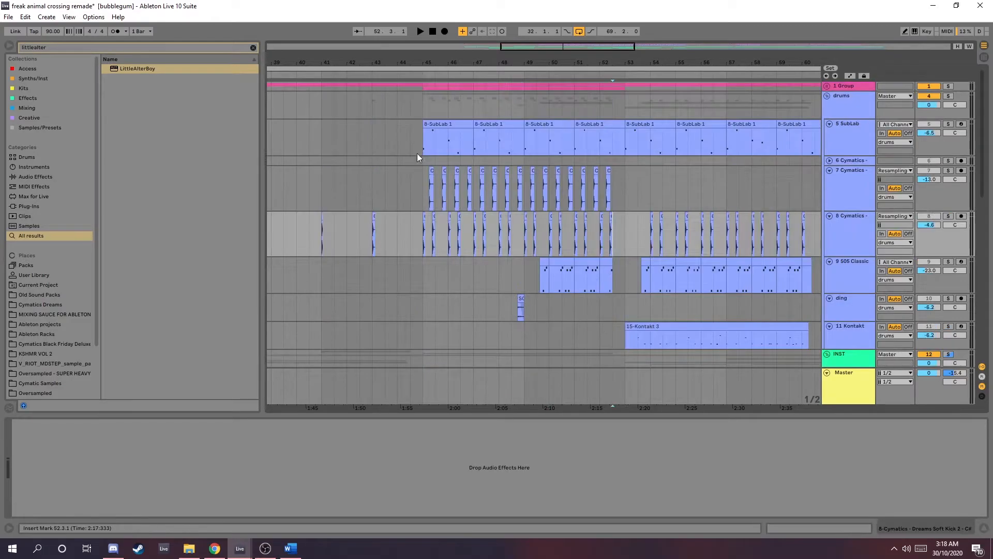
left_click(420, 142)
left_click(851, 136)
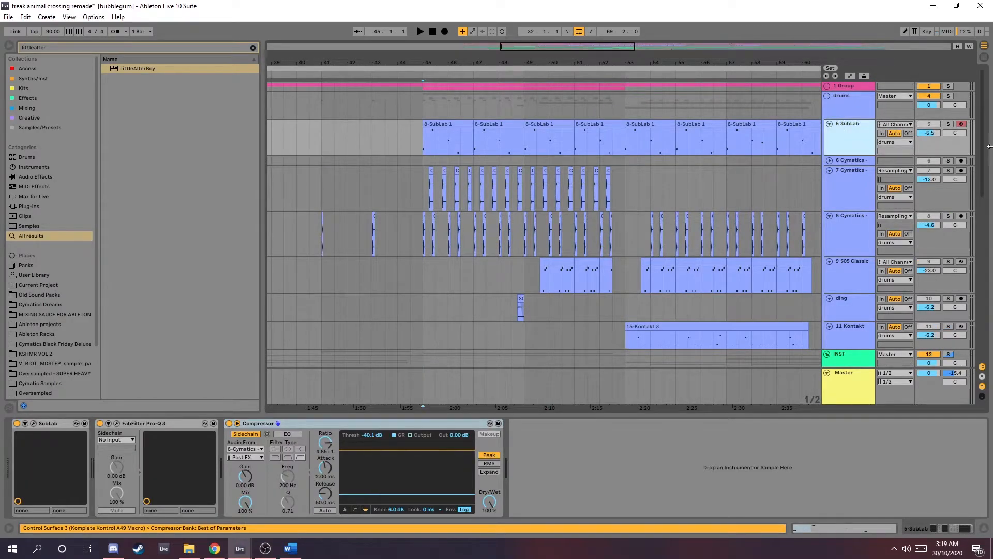
left_click(950, 129)
key("space")
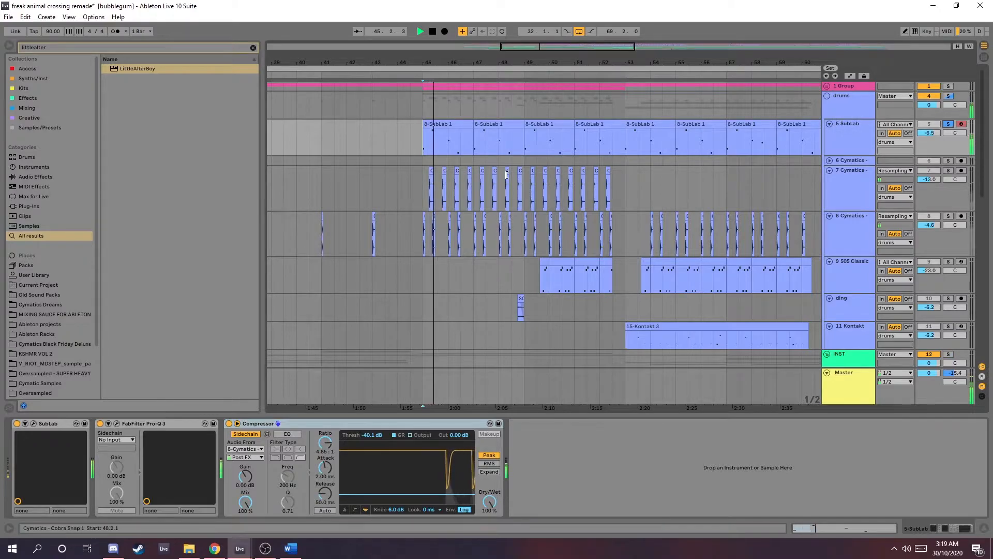
Open the SubLab clip at bar 45 and examine its Pitch Bend envelope around the first note.
double_click(439, 124)
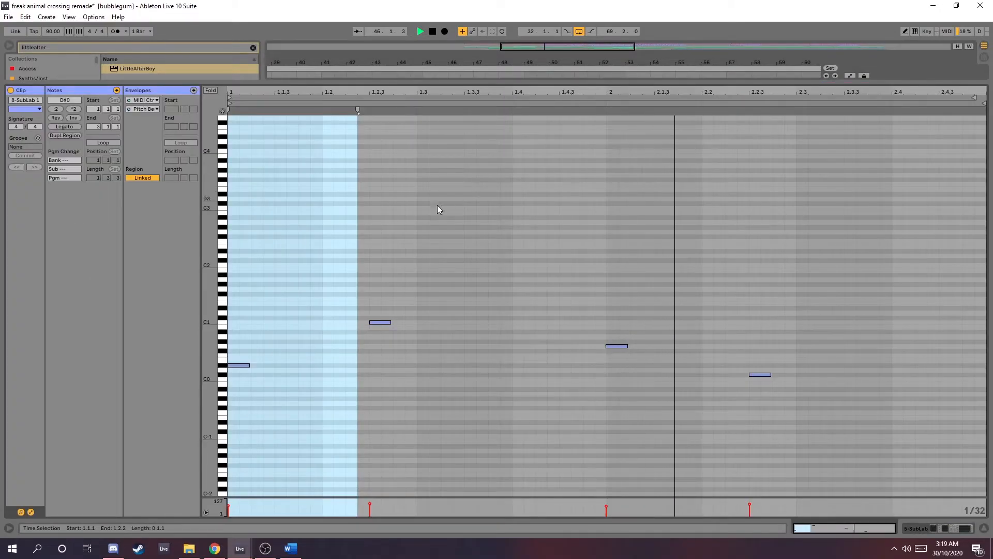
key("space")
left_click(143, 109)
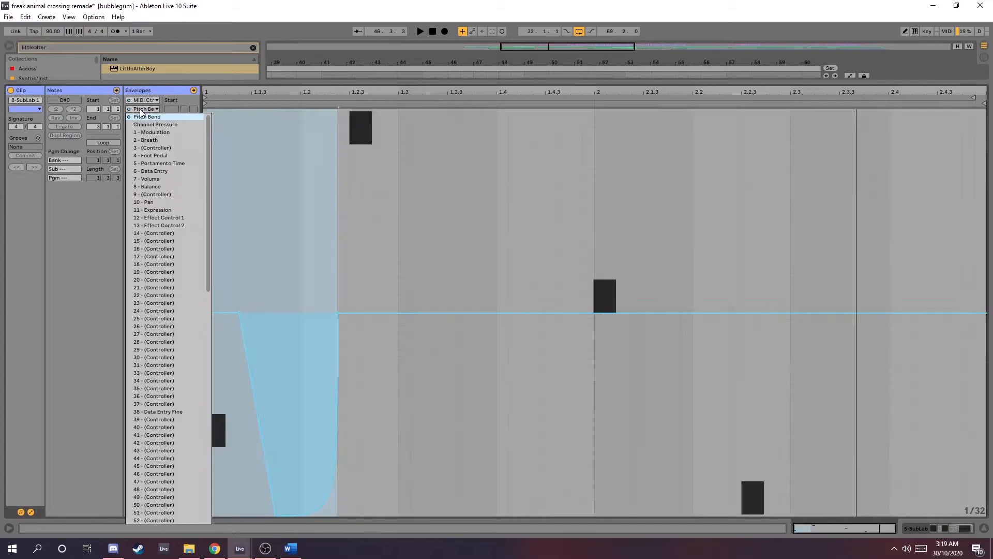
left_click(144, 116)
left_click_drag(361, 231, 111, 255)
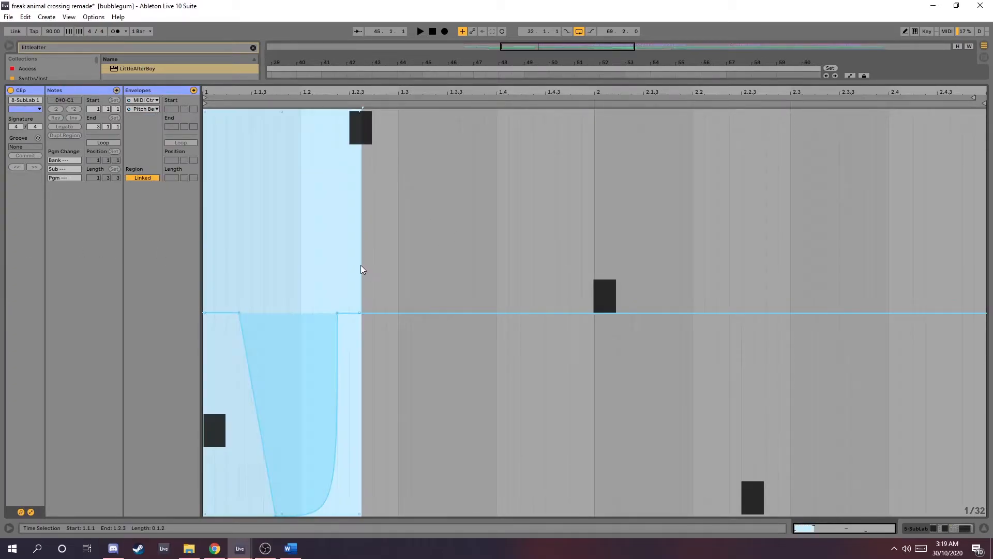
left_click_drag(325, 262, 351, 249)
left_click_drag(233, 238, 327, 231)
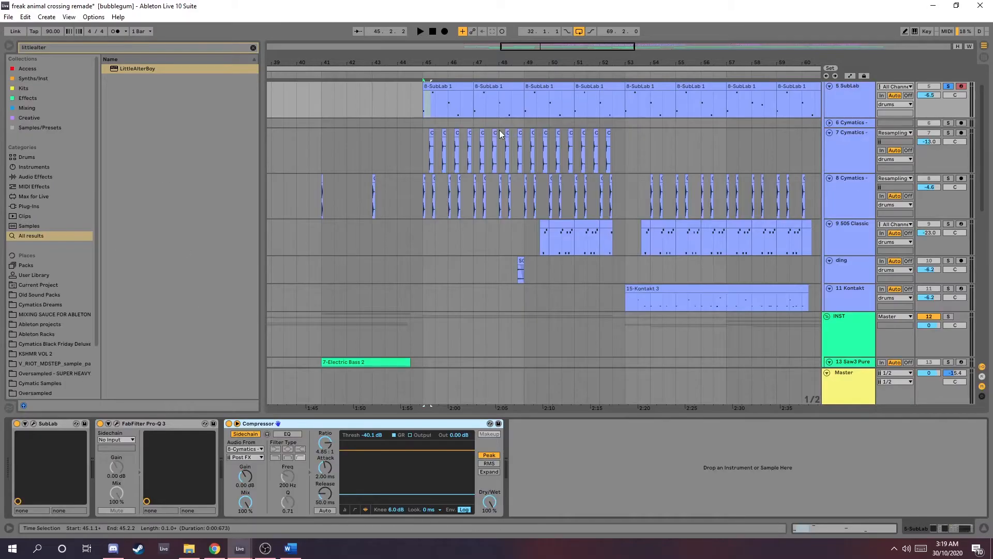
Select bars 45 to 53 of the 5 SubLab track and view its SubLab, FabFilter Pro-Q 3 and Compressor settings.
left_click_drag(427, 108, 621, 117)
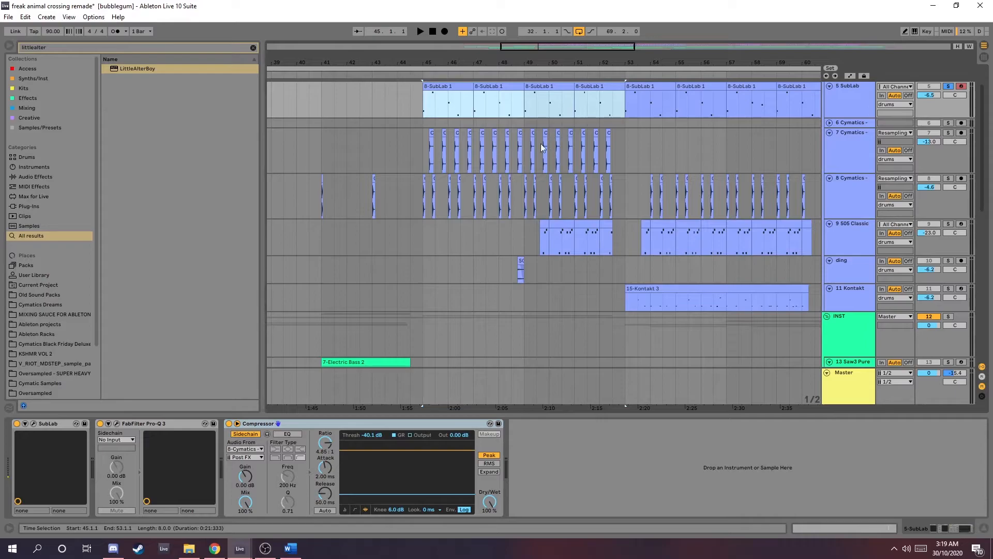
scroll(427, 157, "down", 2)
scroll(648, 172, "up", 4)
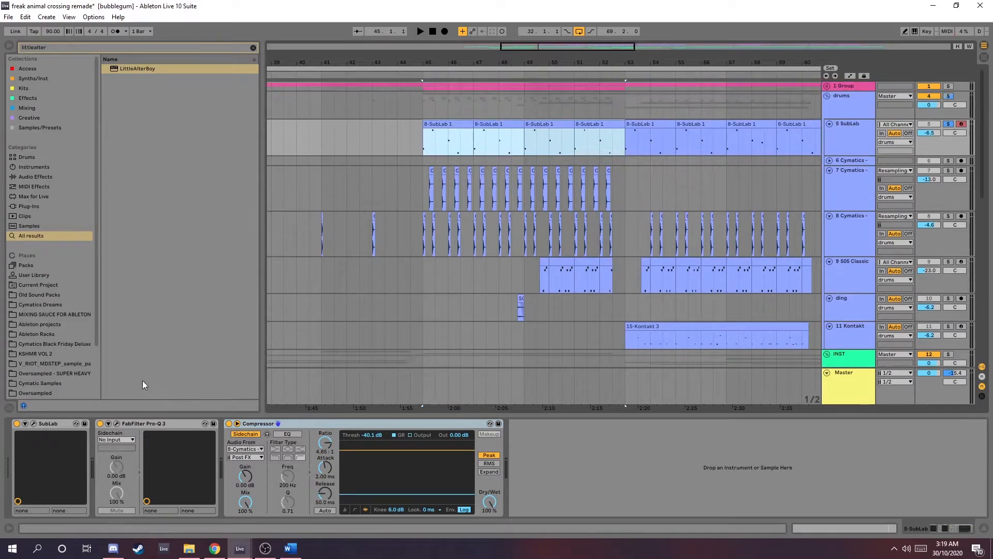
left_click(34, 424)
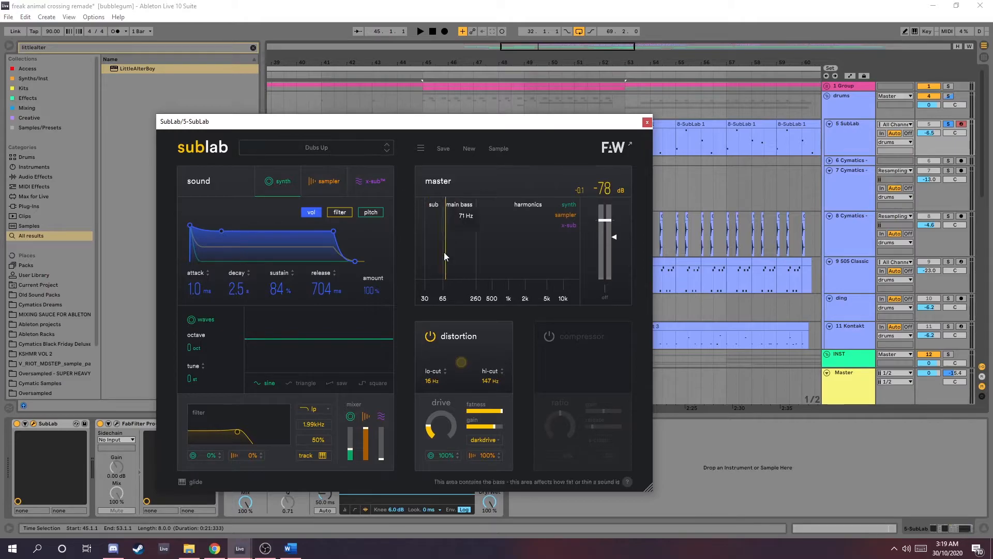
left_click(648, 123)
left_click(114, 423)
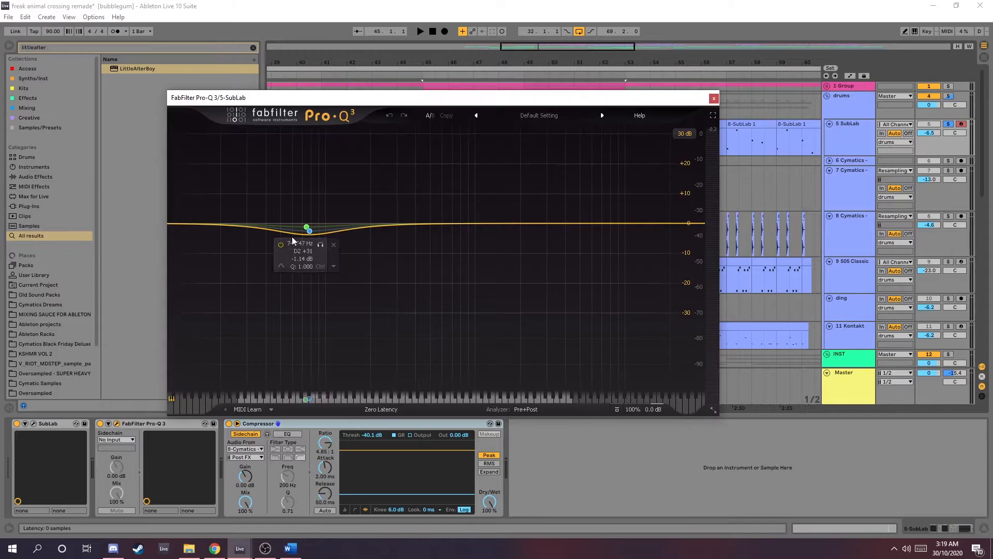
left_click(714, 98)
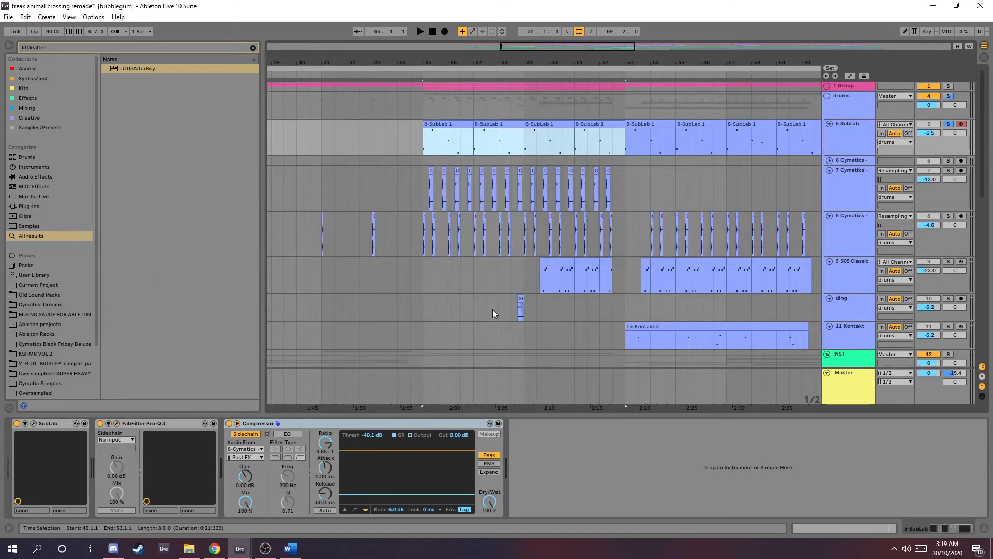
left_click(295, 425)
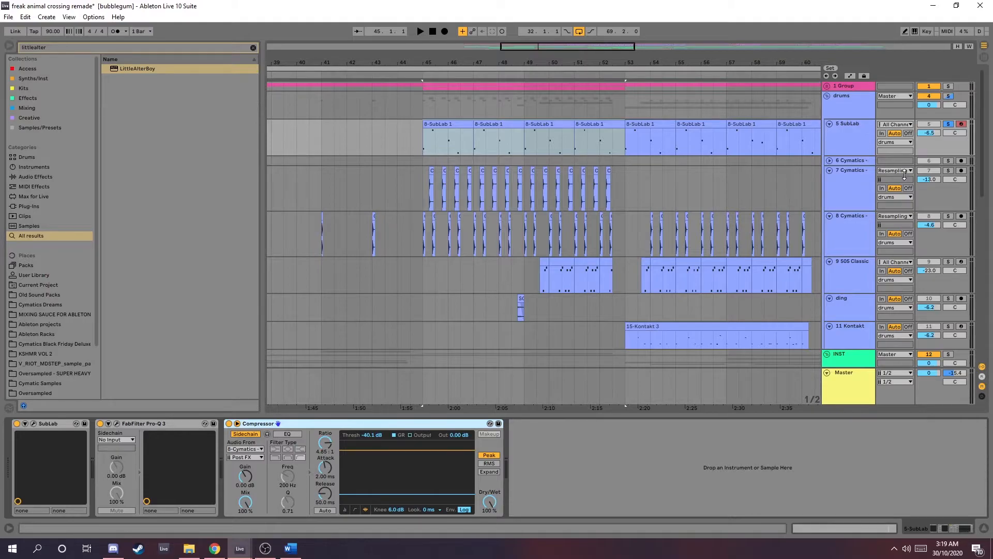
Solo the 8 Cymatics kick track alongside SubLab and play both from bar 45.
left_click(948, 215)
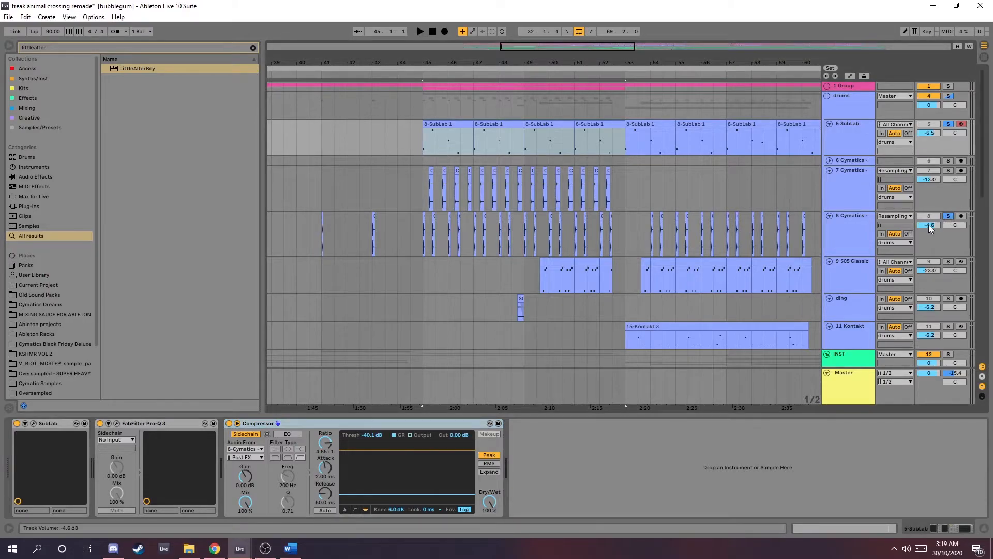
scroll(926, 229, "down", 1)
scroll(434, 205, "up", 3)
left_click(412, 197)
key("space")
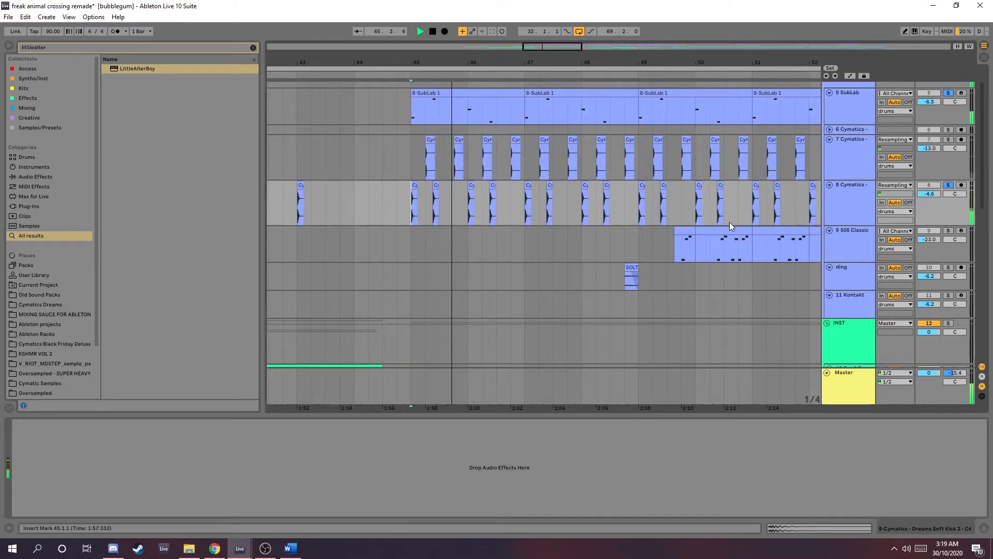
key("space")
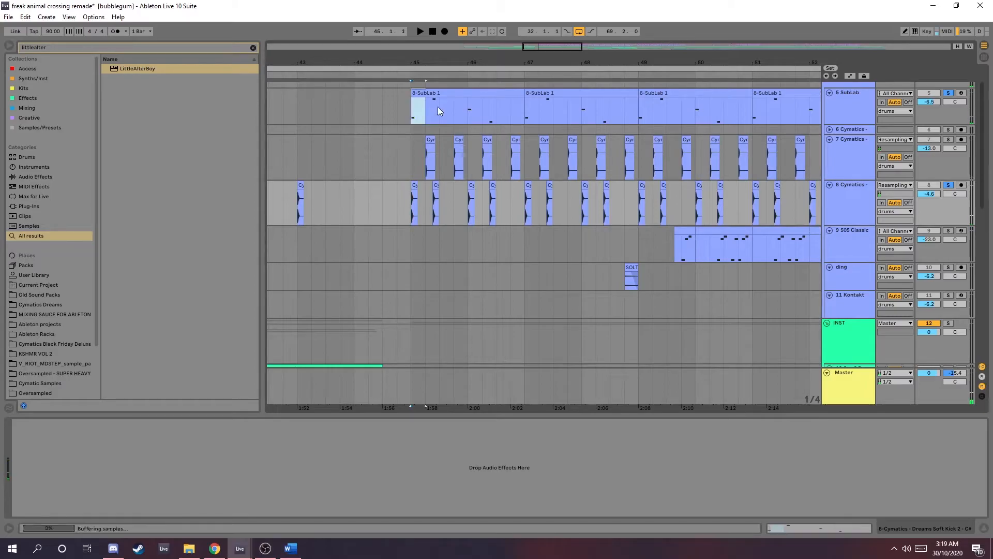
Select bars 45 to 49 of the 7 Cymatics snap track and view its ValhallaSpaceModulator settings.
left_click_drag(425, 104, 765, 206)
left_click_drag(409, 118, 773, 218)
left_click(415, 145)
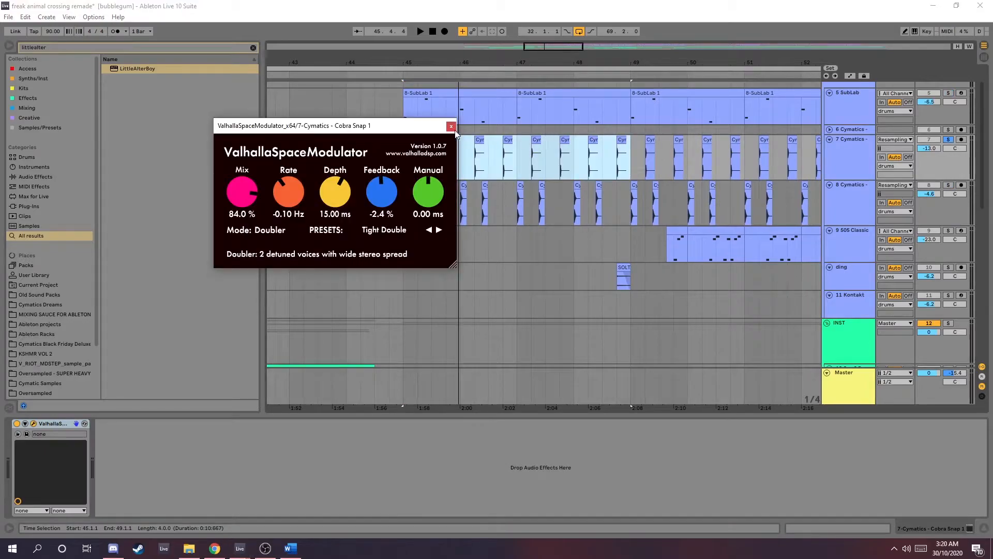
left_click(452, 127)
Compare the soloed snap track from bar 45 with ValhallaSpaceModulator bypassed and re-enabled.
left_click(426, 148)
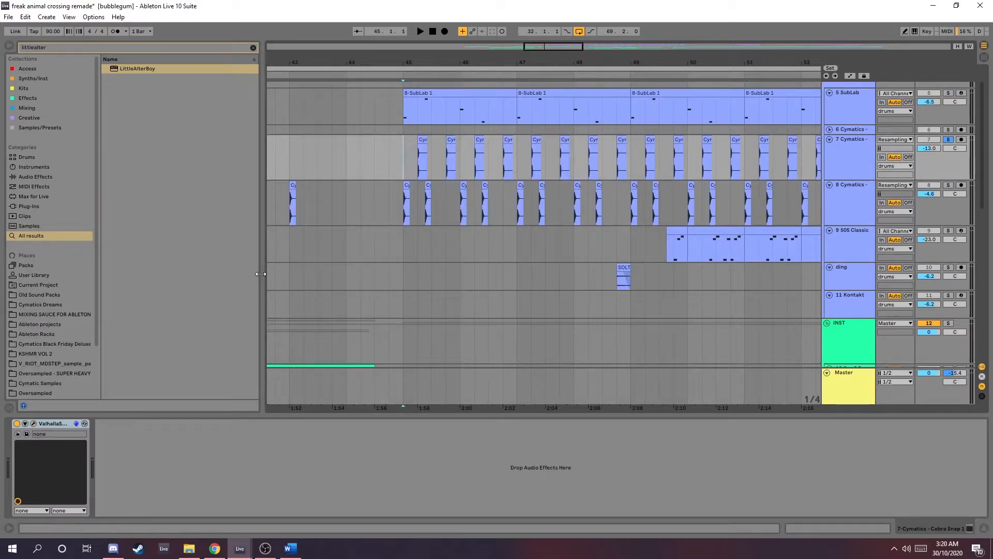
left_click(17, 423)
key("space")
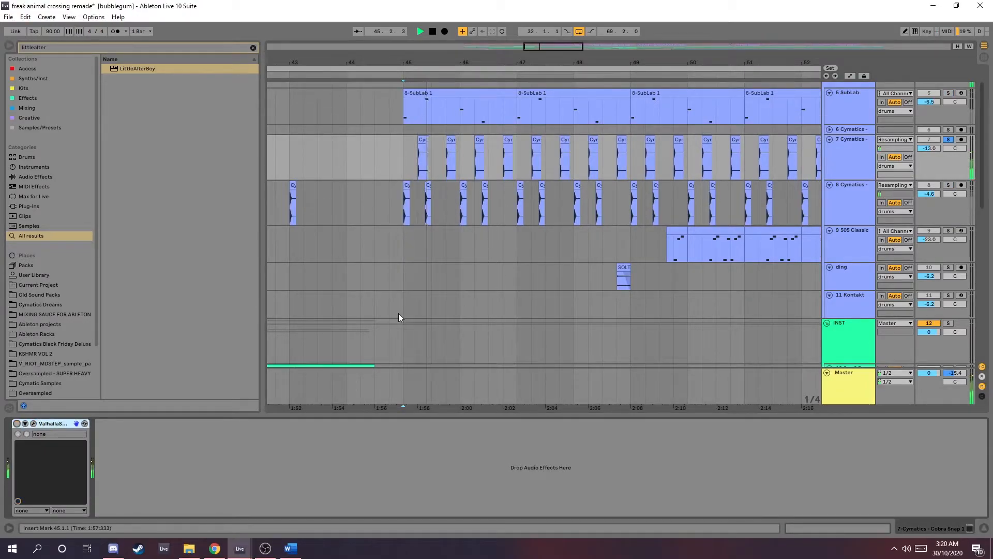
key("space")
left_click(17, 423)
left_click(33, 424)
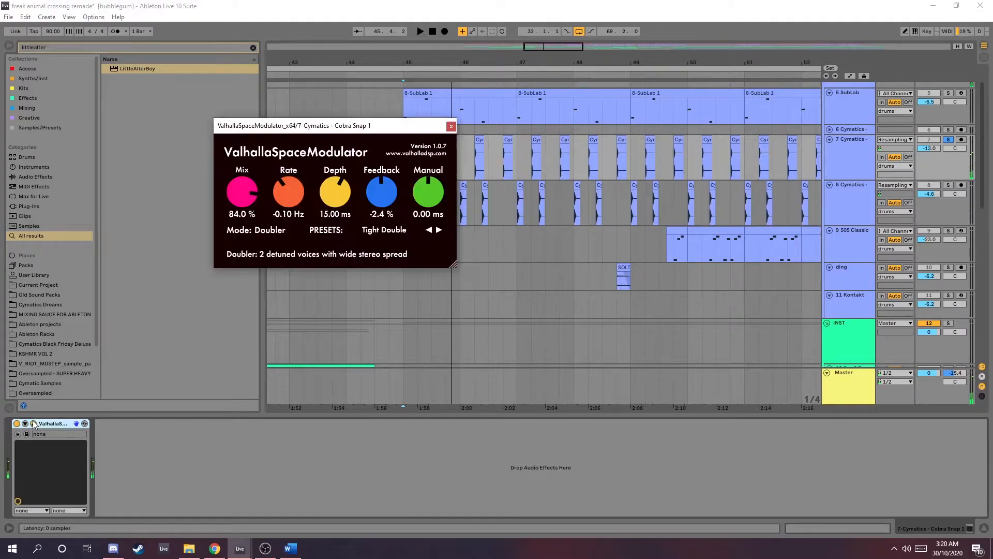
left_click_drag(373, 129, 298, 123)
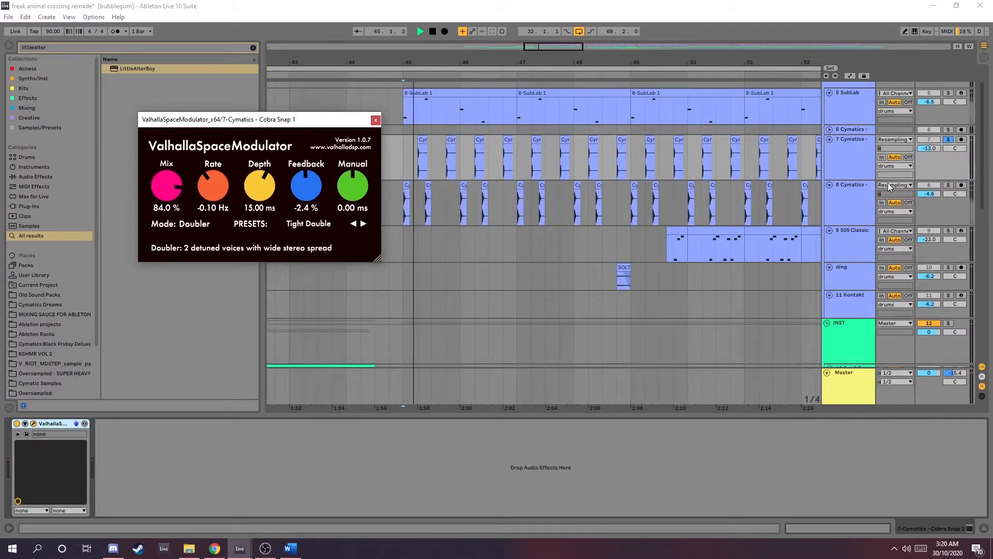
left_click(376, 120)
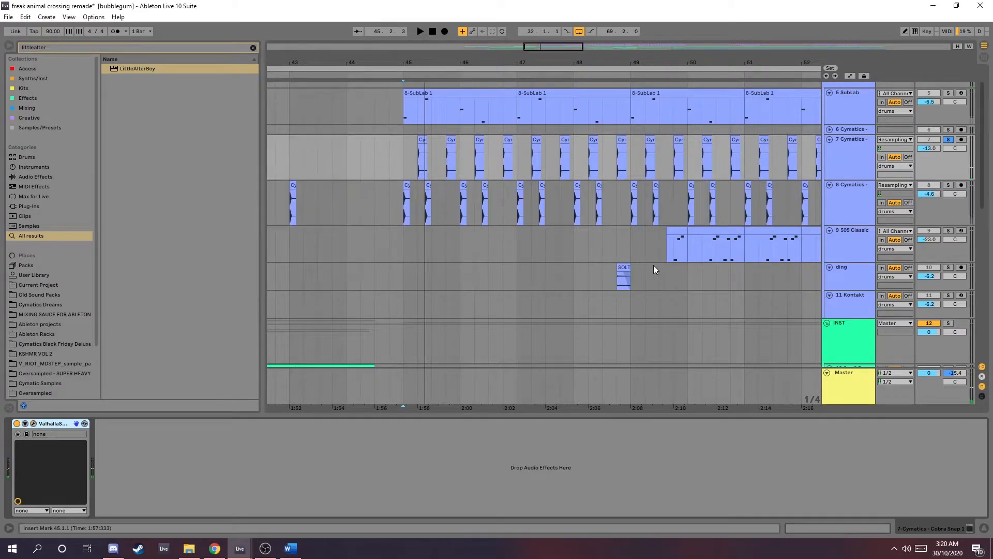
Place the insert marker at the start of the ding clip at bar 48.4, solo the ding track and play it.
scroll(653, 265, "down", 3, "ctrl")
scroll(665, 281, "up", 3, "ctrl")
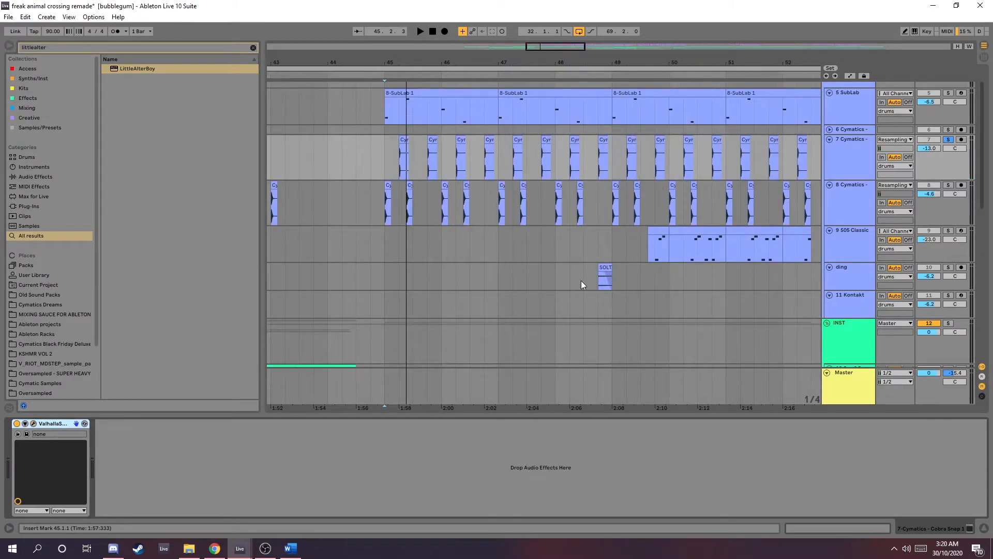
scroll(587, 279, "down", 2)
left_click(595, 259)
scroll(676, 280, "right", 2)
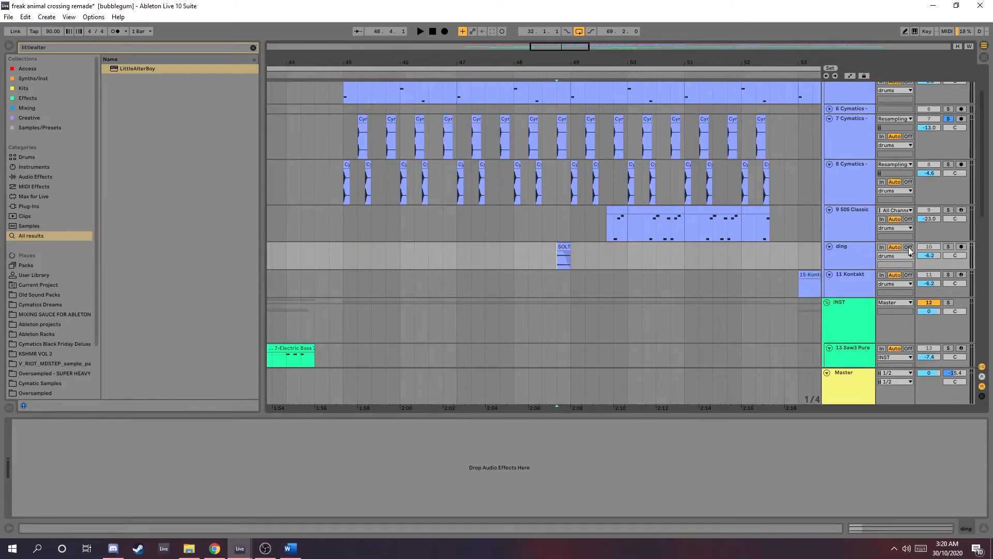
key("space")
key("space")
Show the 9 505 Classic track's device chain and select its section from bar 49 to 53.
scroll(556, 250, "right", 3)
left_click(527, 234)
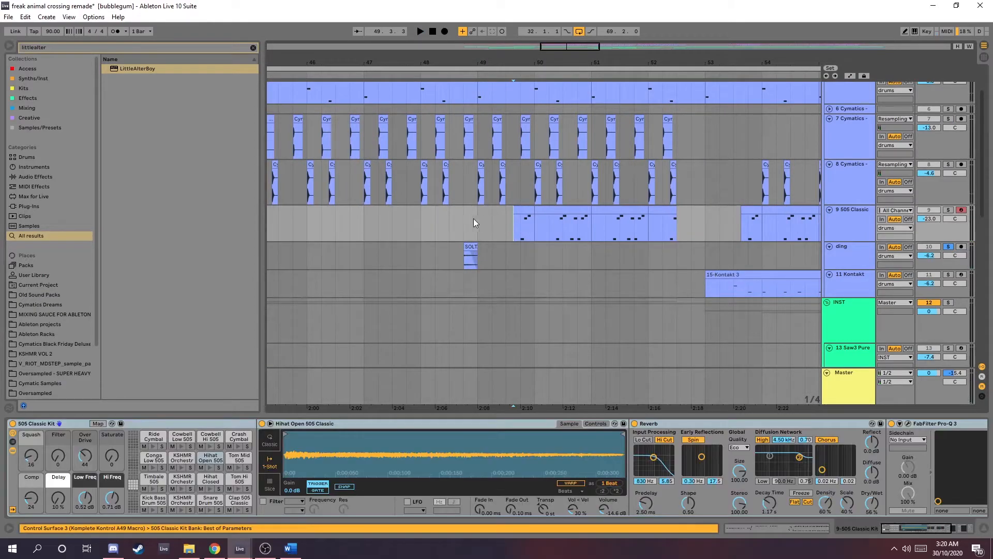
left_click_drag(472, 223, 645, 228)
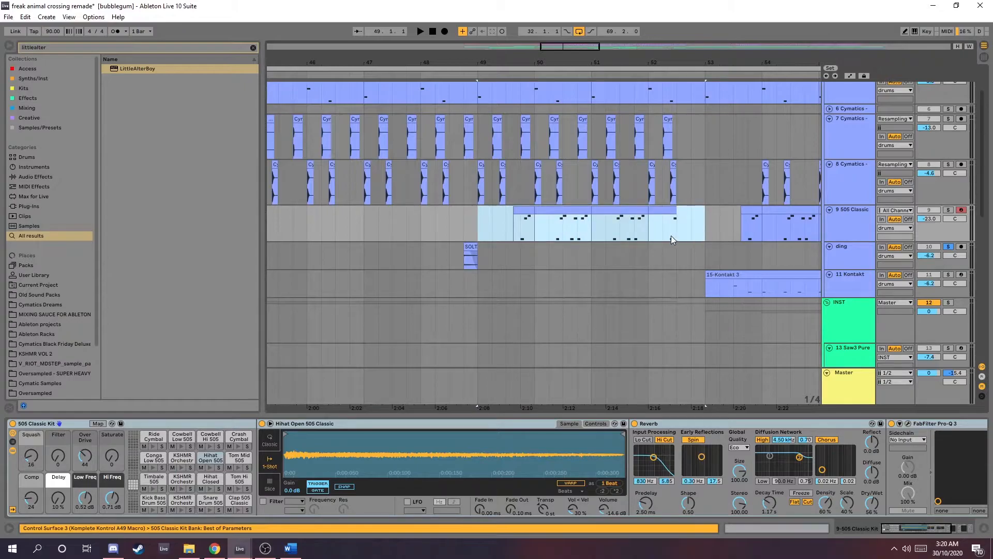
scroll(674, 237, "up", 2)
scroll(672, 239, "down", 4)
scroll(605, 227, "up", 2)
left_click(590, 224)
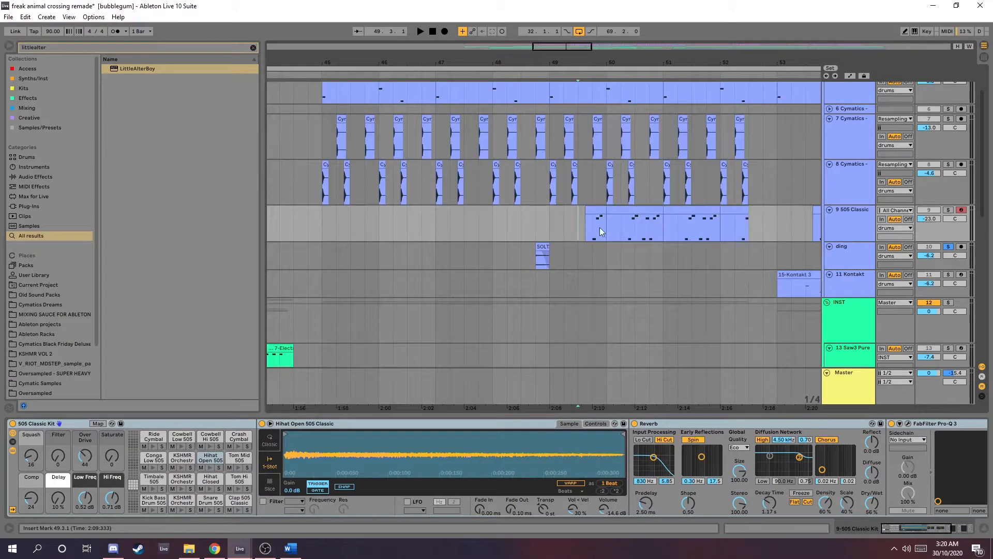
Solo the 9 505 Classic track and play its pattern from bar 50.2.
scroll(678, 241, "right", 4)
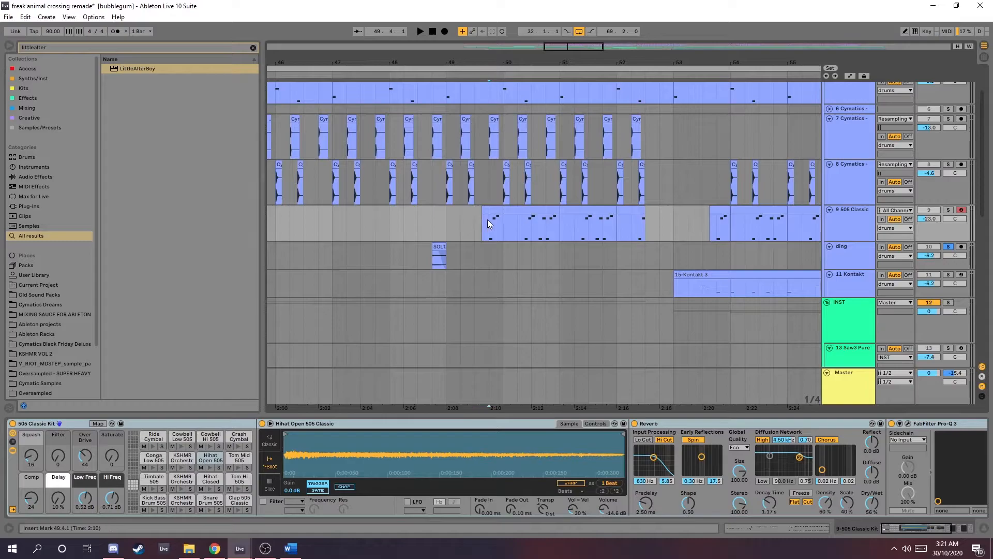
scroll(737, 240, "right", 2)
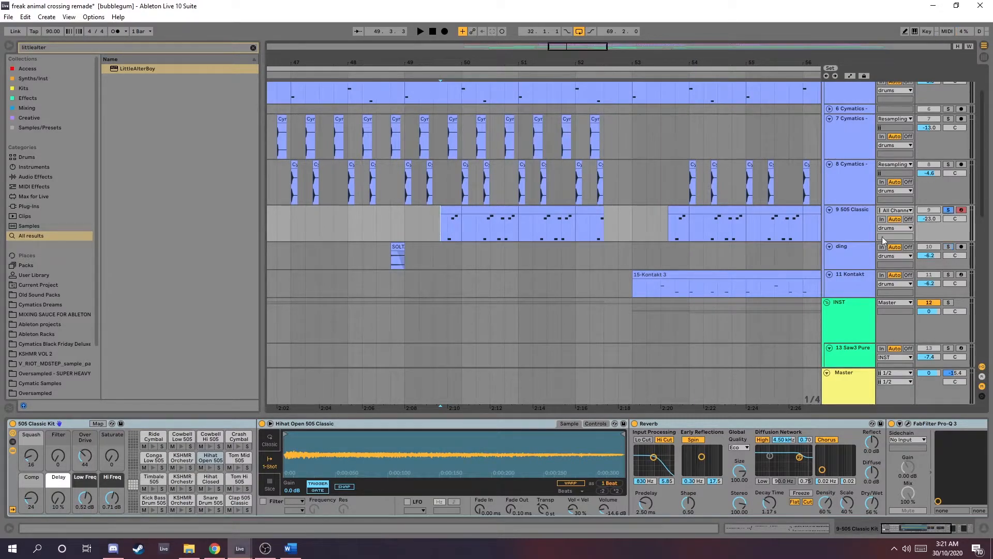
scroll(629, 241, "left", 2)
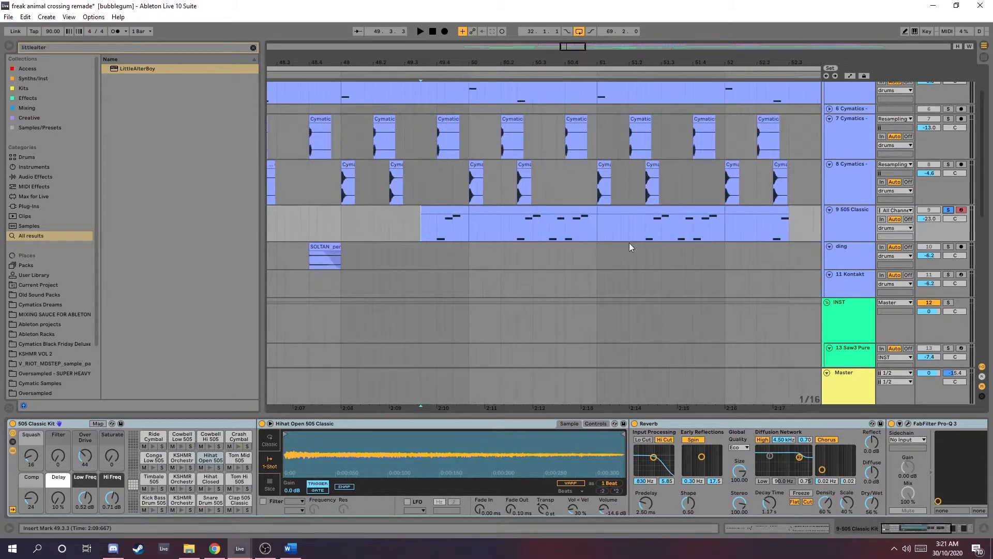
scroll(645, 229, "right", 1)
left_click_drag(429, 223, 655, 234)
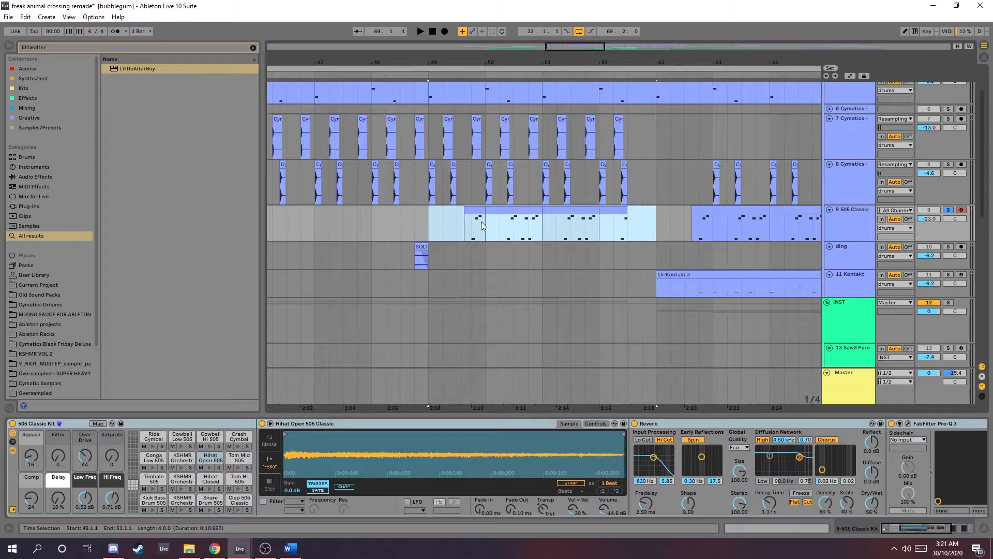
left_click(500, 233)
key("space")
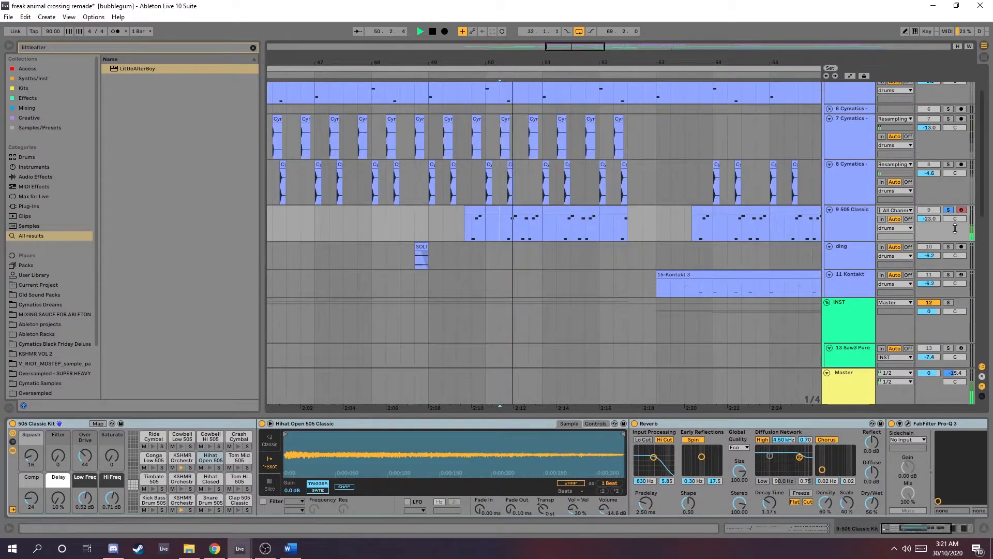
key("space")
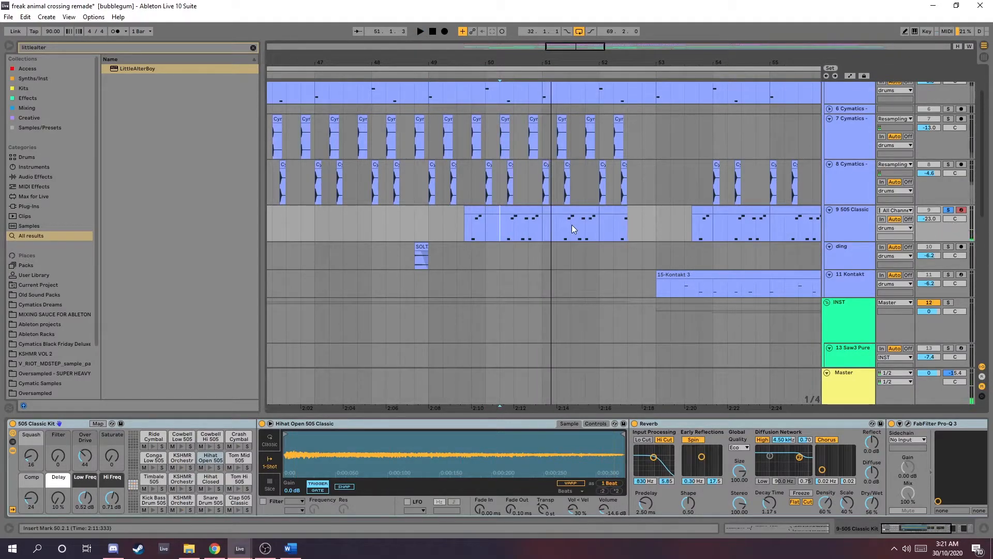
left_click_drag(483, 220, 457, 214)
left_click(456, 216)
scroll(477, 240, "down", 2)
left_click(664, 210)
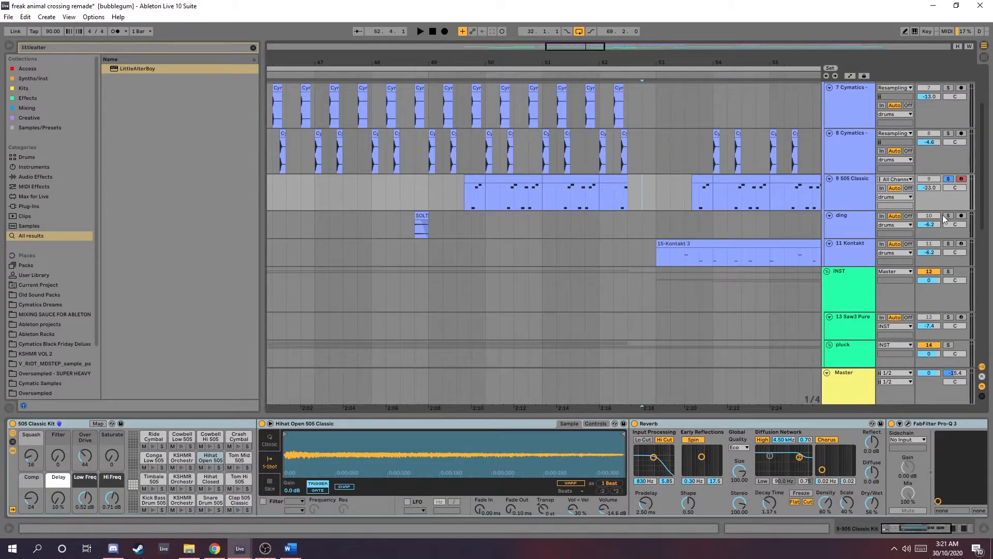
Unsolo the 505 Classic track and play the full arrangement from bar 45.
scroll(504, 244, "down", 3)
scroll(861, 229, "up", 5)
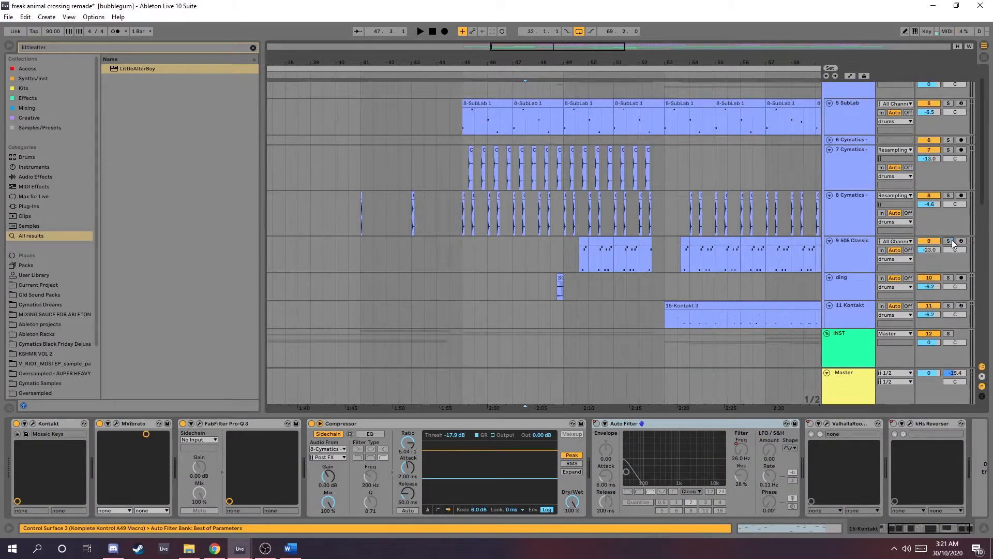
scroll(784, 234, "up", 1)
left_click(461, 144)
key("space")
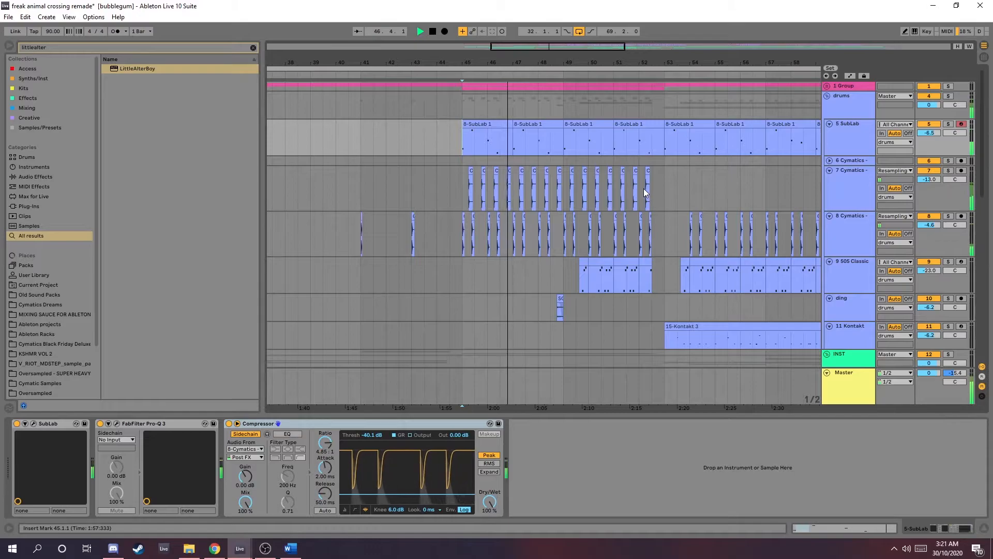
Select bars 53 to 61 across the drum tracks from 5 SubLab down to 11 Kontakt.
scroll(643, 189, "down", 1)
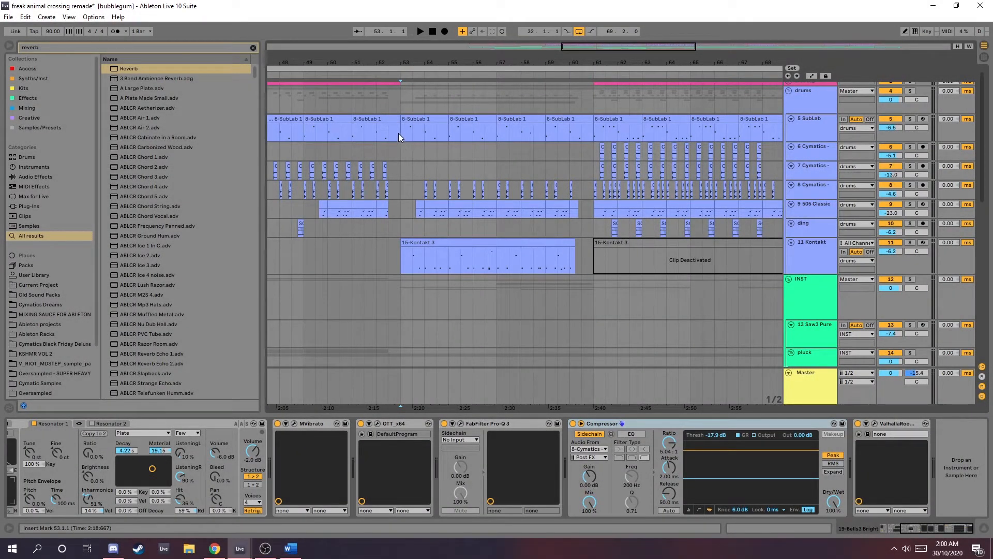
left_click_drag(399, 132, 588, 256)
scroll(589, 257, "down", 1)
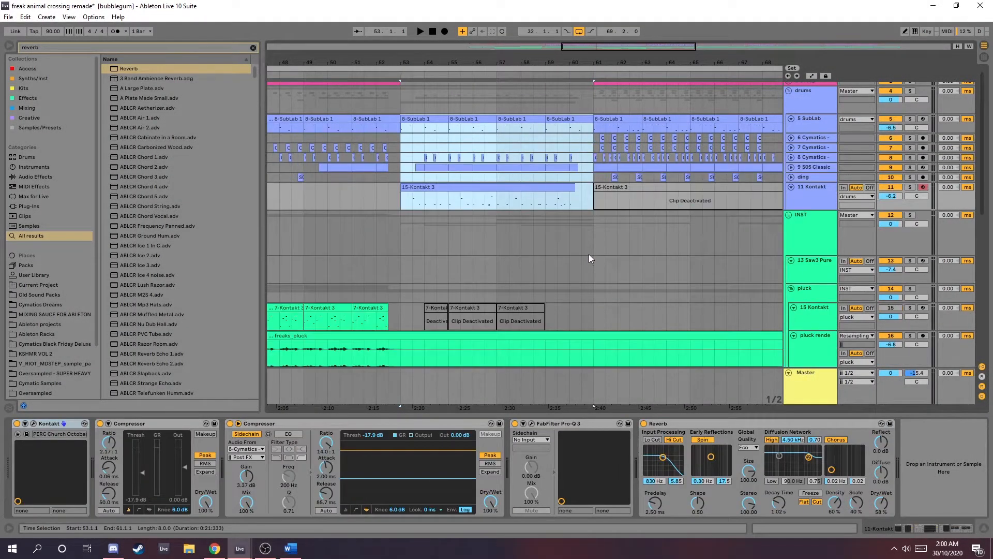
Select bars 53 to 69 across the drum tracks from 11 Kontakt up to 5 SubLab.
mouse_move(591, 196)
left_mouse_down()
mouse_move(436, 177)
mouse_move(399, 132)
mouse_move(543, 168)
mouse_move(595, 200)
left_mouse_up()
scroll(589, 197, "down", 2)
left_click(582, 167)
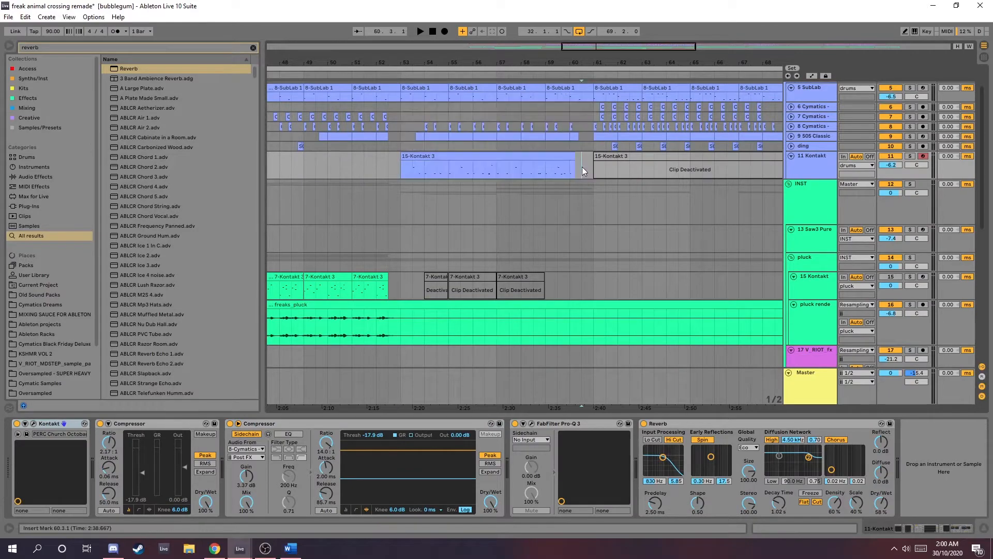
scroll(585, 165, "down", 1)
scroll(584, 159, "up", 2)
scroll(585, 159, "down", 2)
scroll(582, 157, "up", 2)
left_click_drag(402, 163, 551, 97)
scroll(669, 177, "down", 3)
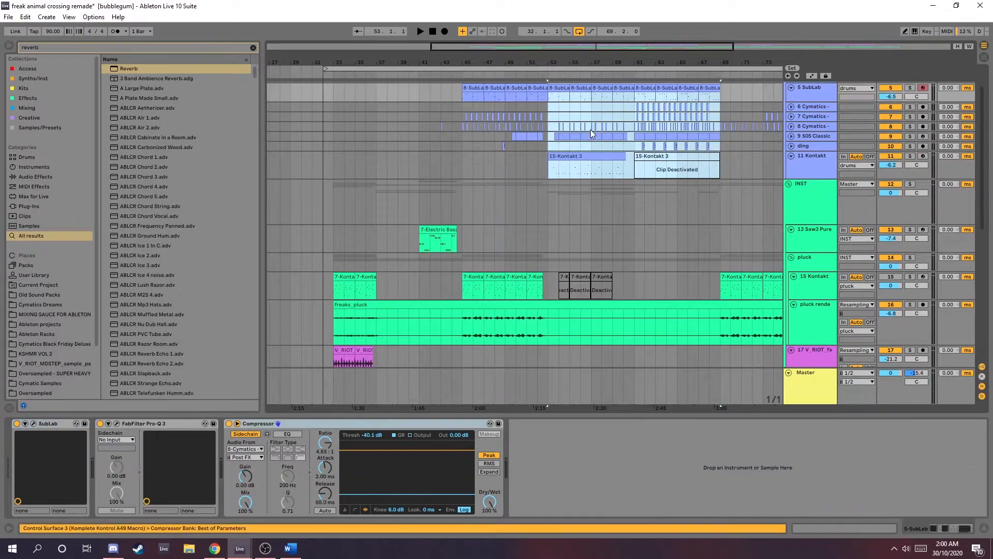
Expand the 8 Cymatics and 9 505 Classic tracks and select the 505 Classic pattern from bar 53 to about bar 60.
left_click(638, 168)
scroll(644, 182, "up", 1)
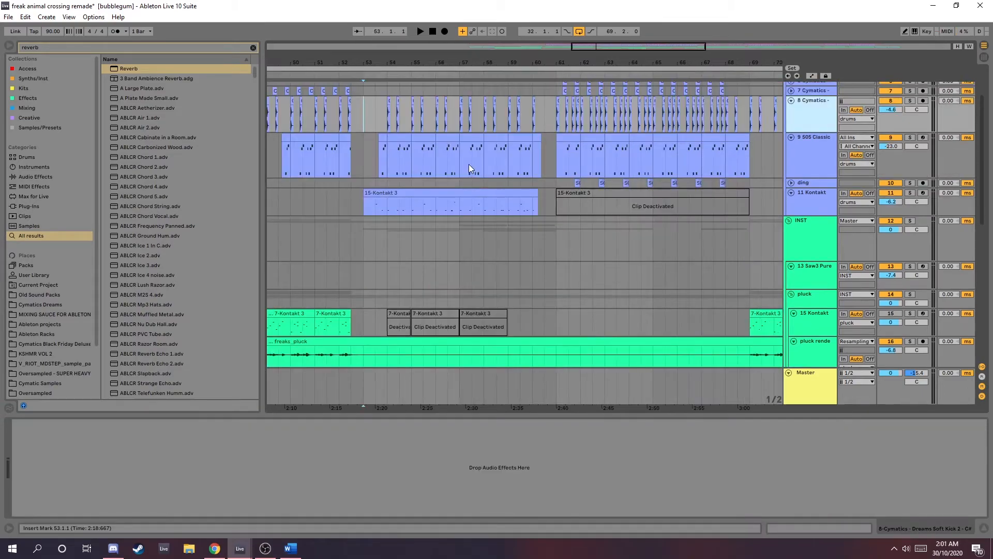
scroll(470, 165, "down", 3)
scroll(471, 175, "up", 6)
scroll(471, 154, "down", 4)
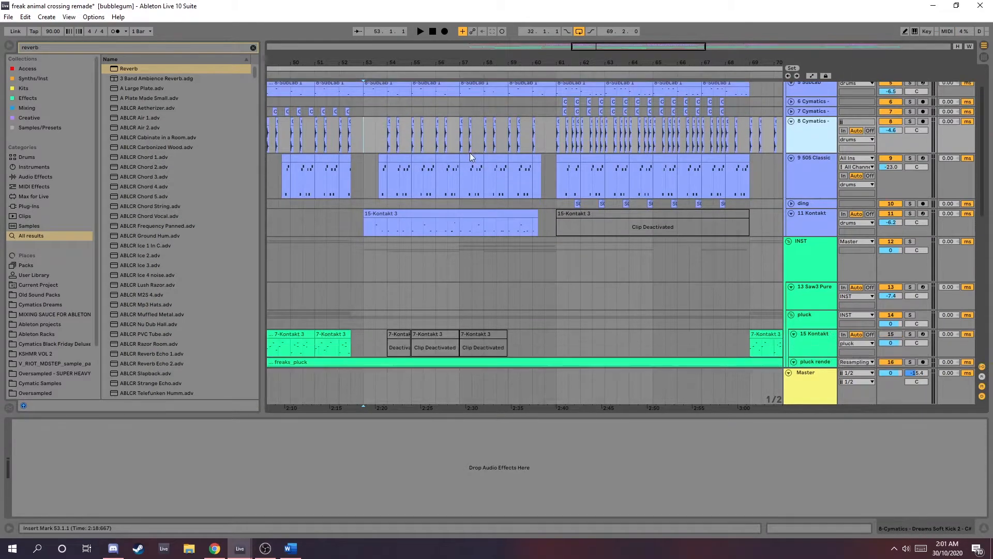
scroll(471, 158, "down", 6)
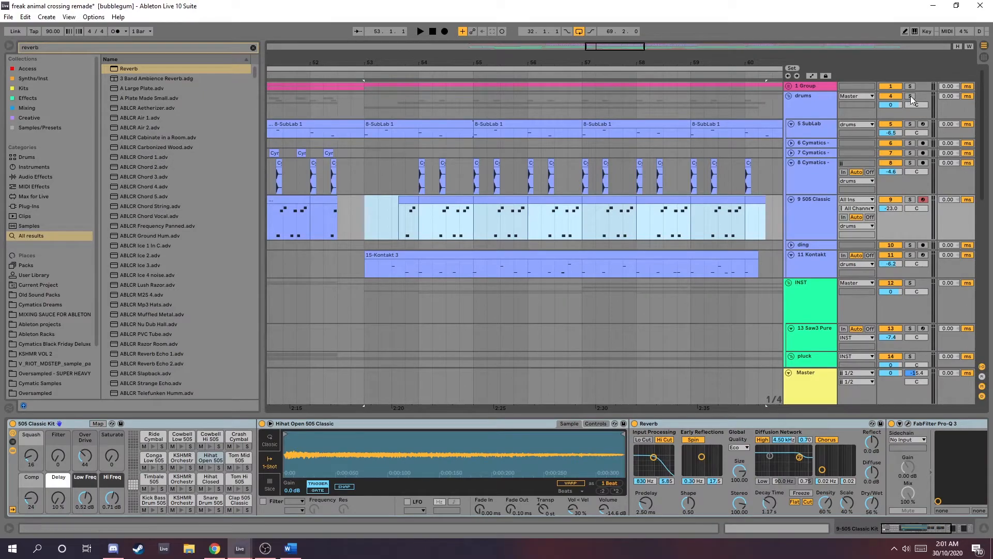
Solo the drums group and show the 24 Kontakt track's device chain.
left_click(911, 98)
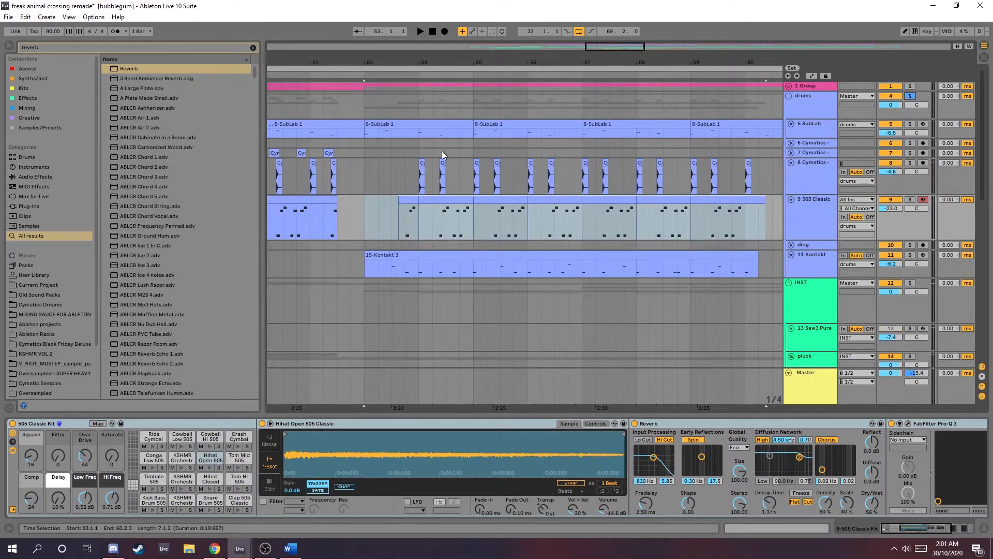
left_click(366, 166)
scroll(745, 216, "down", 10)
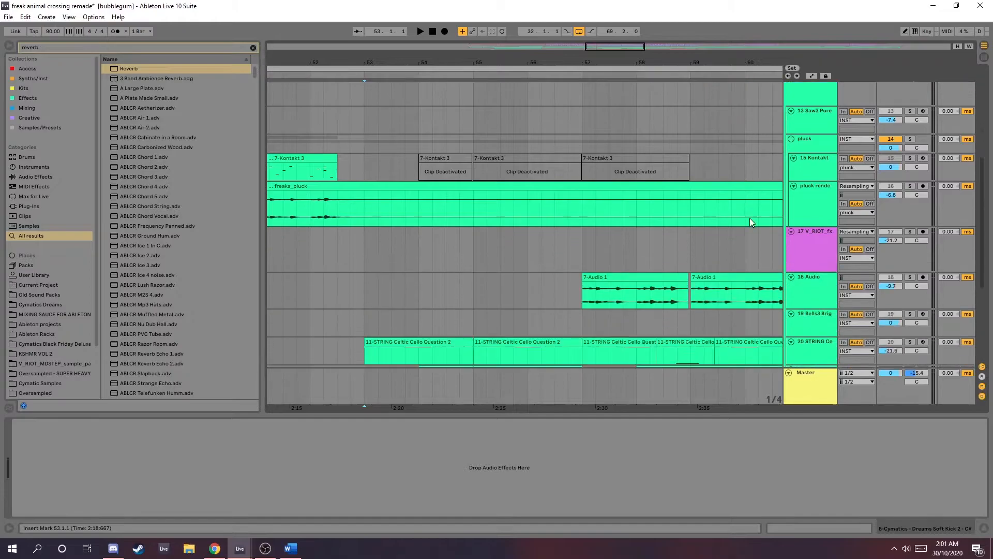
scroll(737, 230, "down", 2)
left_click(805, 282)
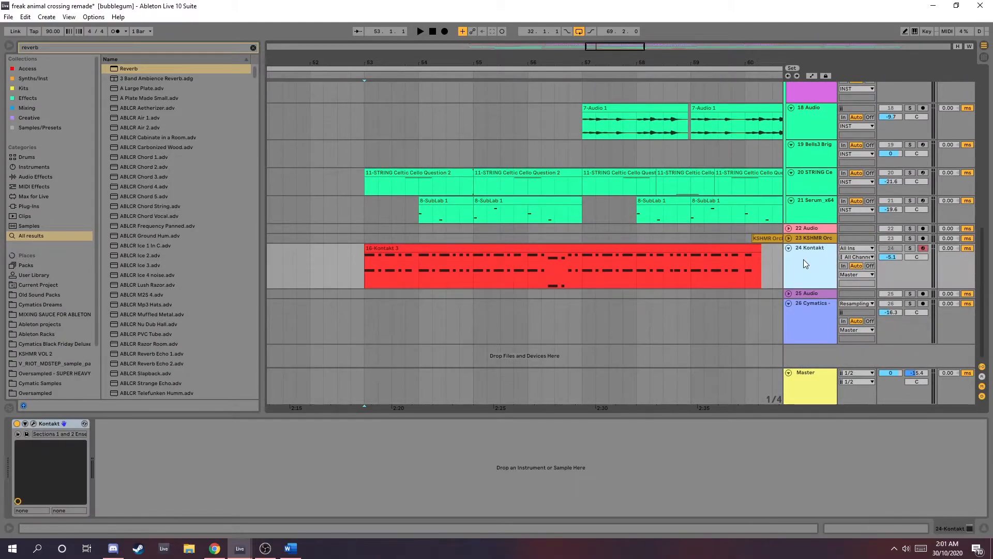
Solo the 21 Serum_x64 track and play its part from bar 53.3.
scroll(719, 259, "up", 1)
left_click(910, 241)
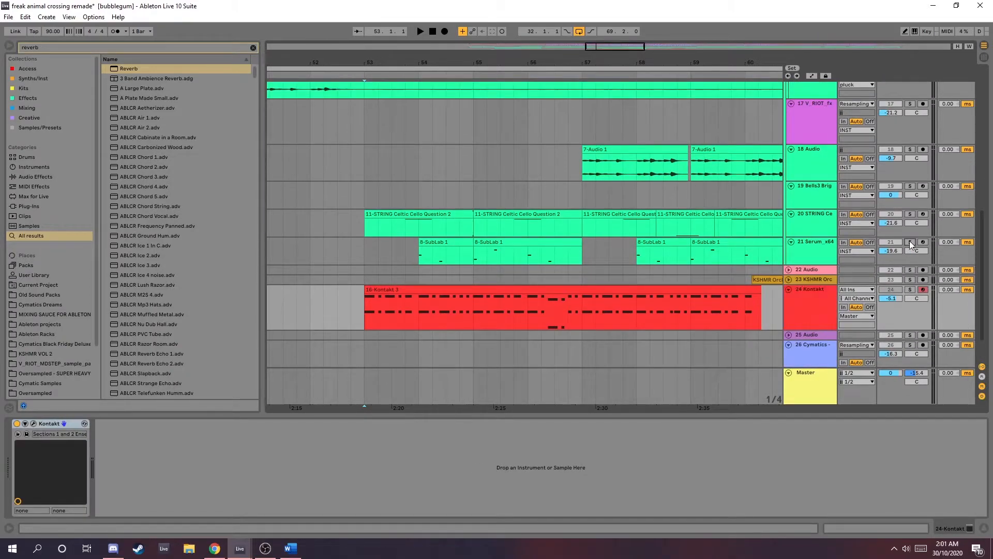
left_click(392, 251)
key("space")
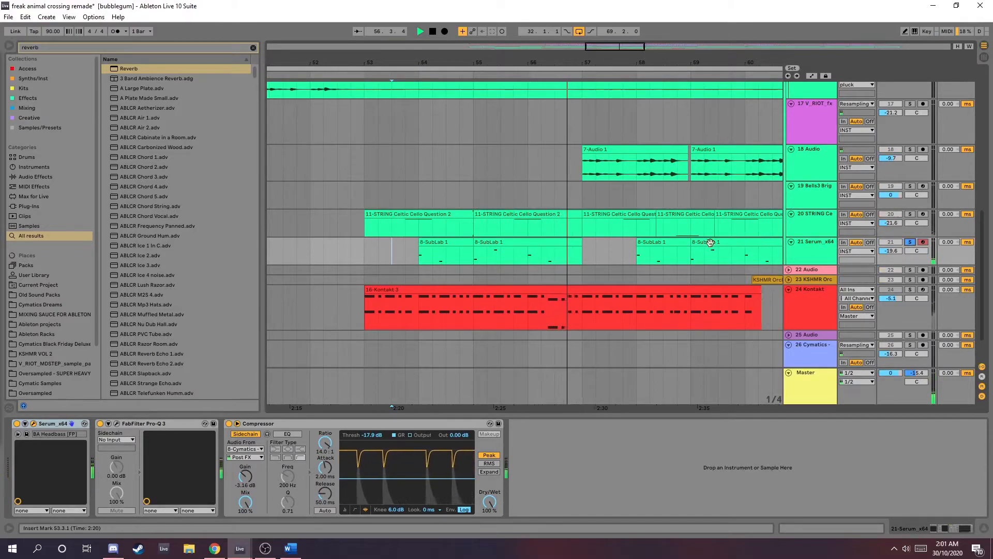
key("space")
Highlight the 21 Serum_x64 track's clips from bar 58 to 59 and from bar 59 to 61.
left_click(417, 256)
scroll(423, 250, "up", 2)
scroll(423, 250, "up", 2)
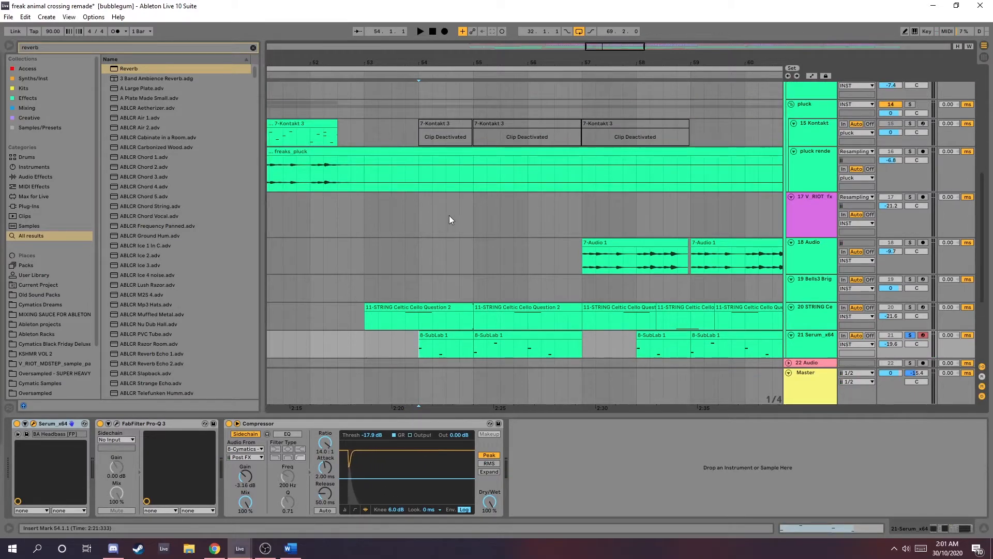
scroll(619, 290, "down", 3)
left_click_drag(638, 281, 709, 289)
scroll(692, 288, "right", 2)
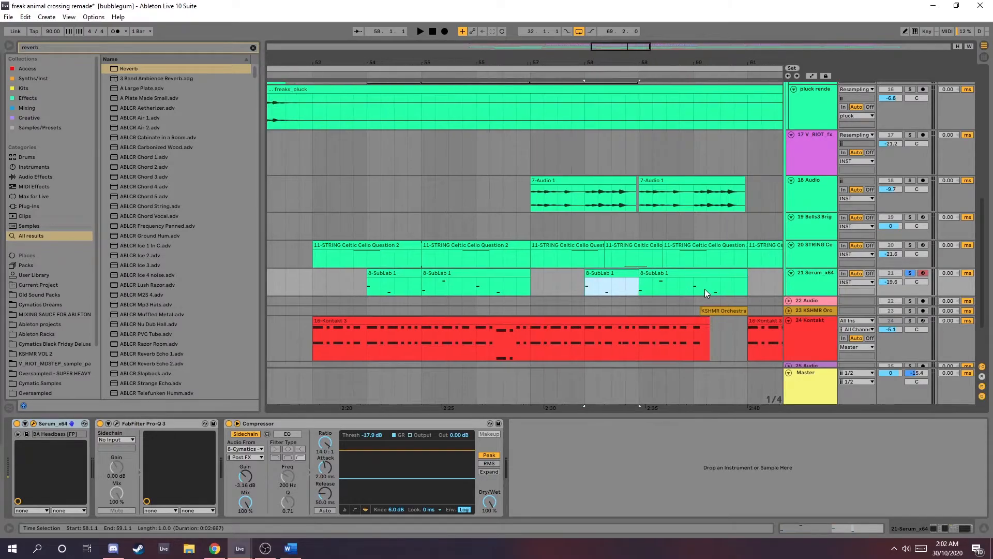
left_click_drag(587, 282, 698, 290)
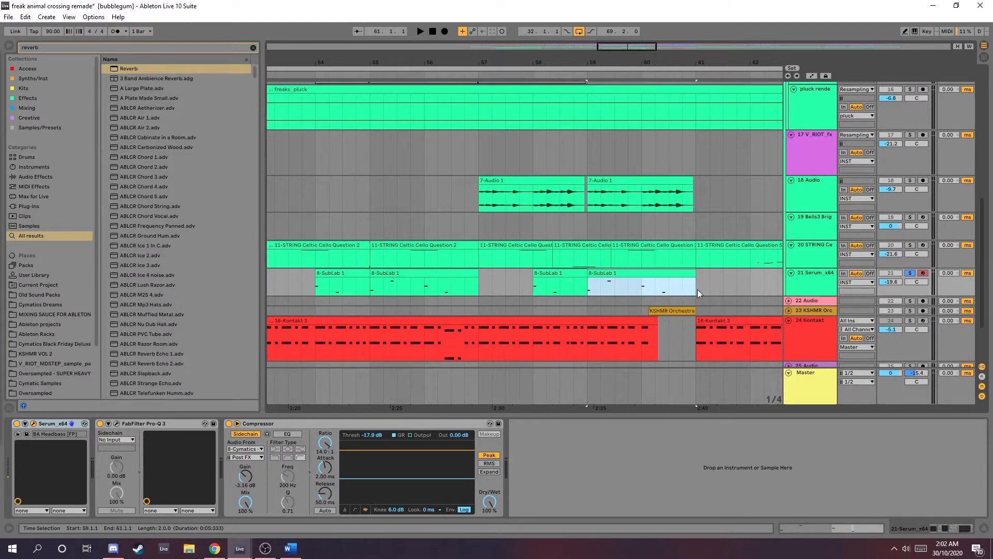
Open the Serum plug-in on track 21 to show its Bass preset list and FX page, and close it.
scroll(399, 270, "down", 3, "ctrl")
left_click(399, 270)
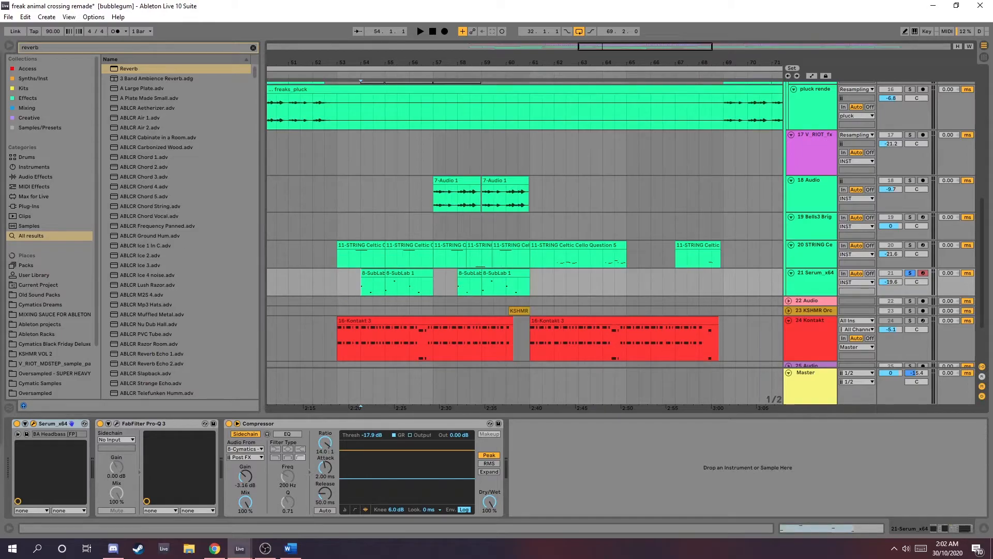
key("ctrl+alt+p")
left_click_drag(444, 115, 564, 85)
left_click(606, 96)
mouse_move(585, 110)
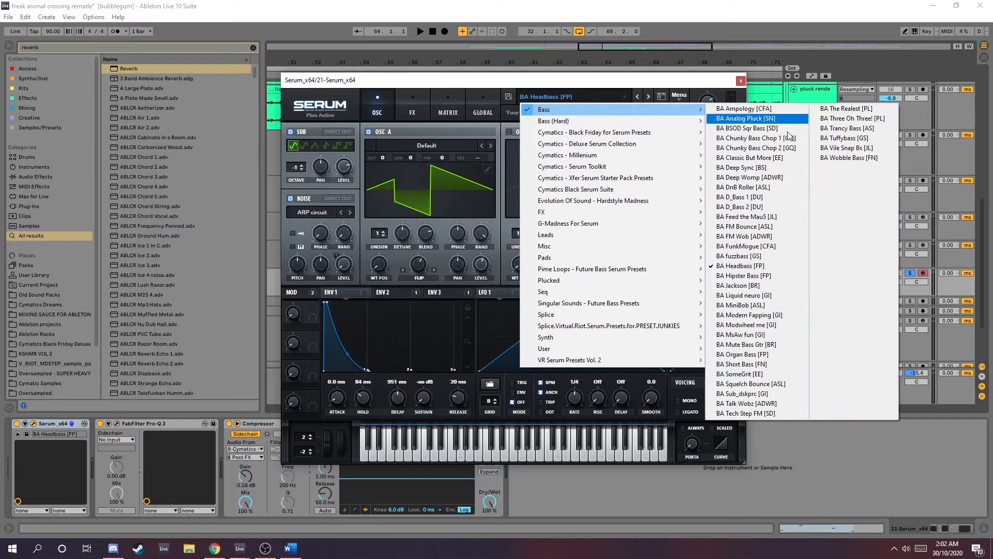
left_click(631, 97)
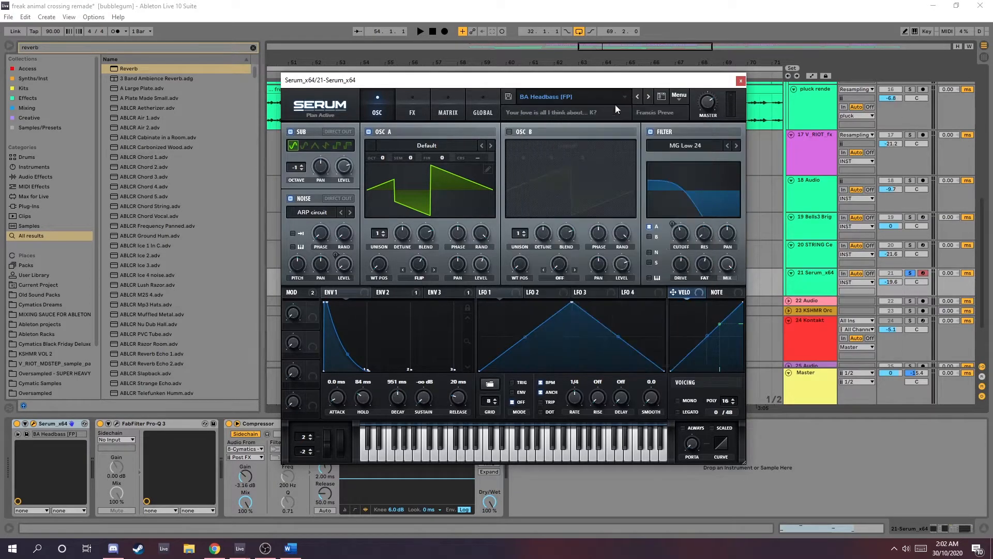
left_click(408, 108)
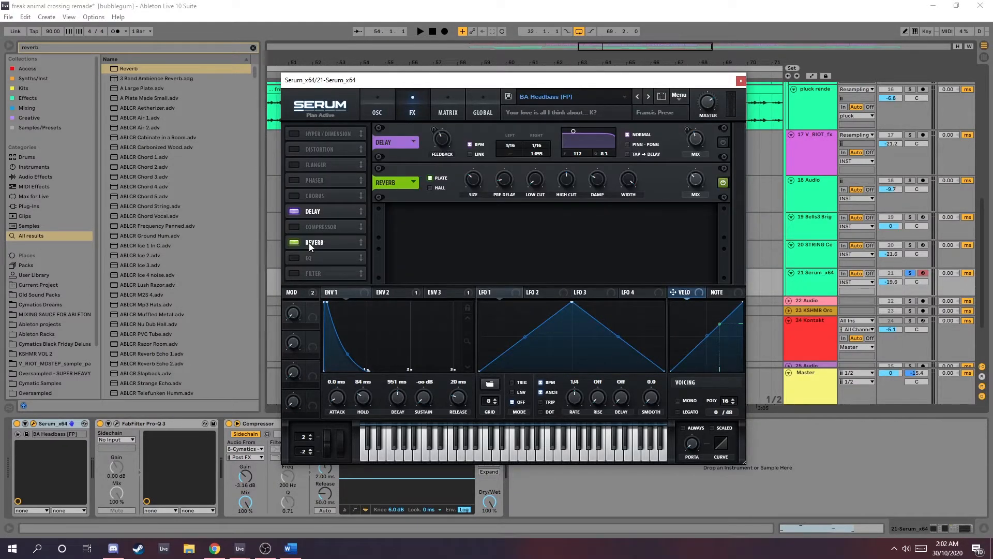
left_click(741, 81)
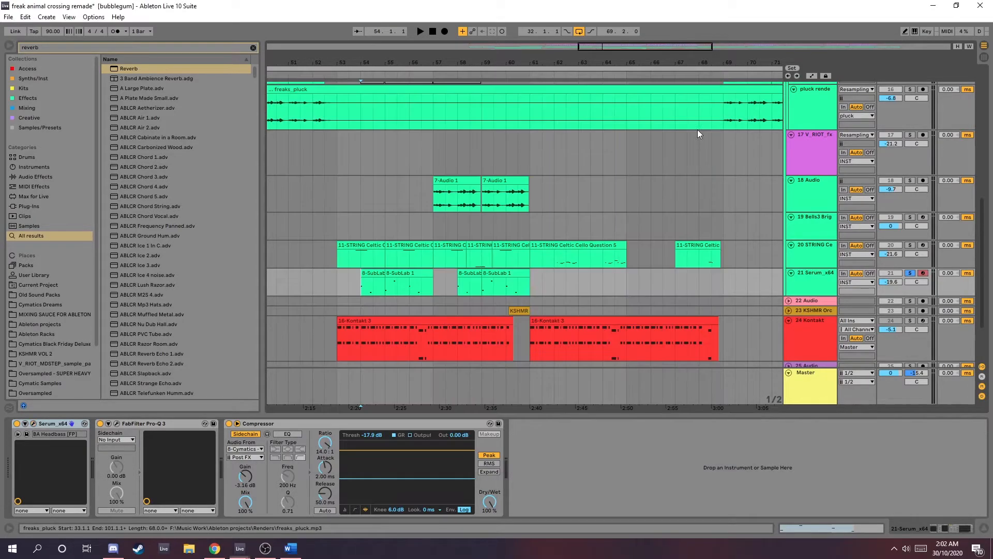
Inspect the FabFilter Pro-Q 3 curve and the sidechained Compressor on the 21 Serum_x64 track.
left_click(116, 423)
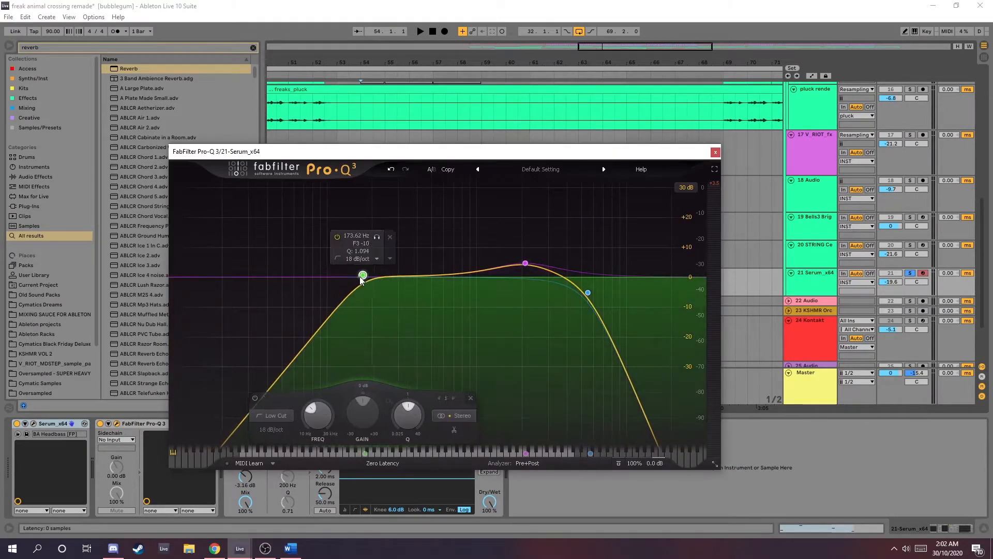
left_click(716, 152)
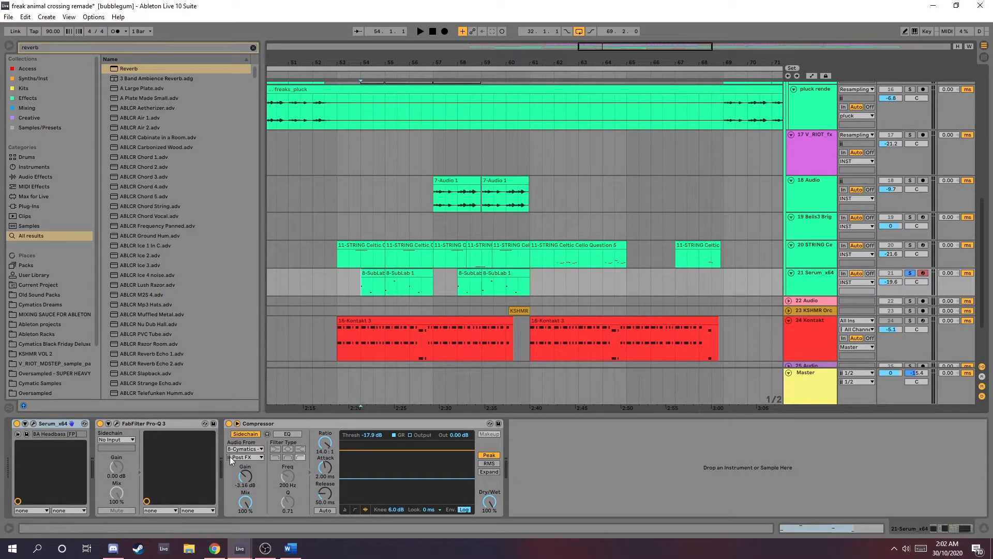
left_click(315, 423)
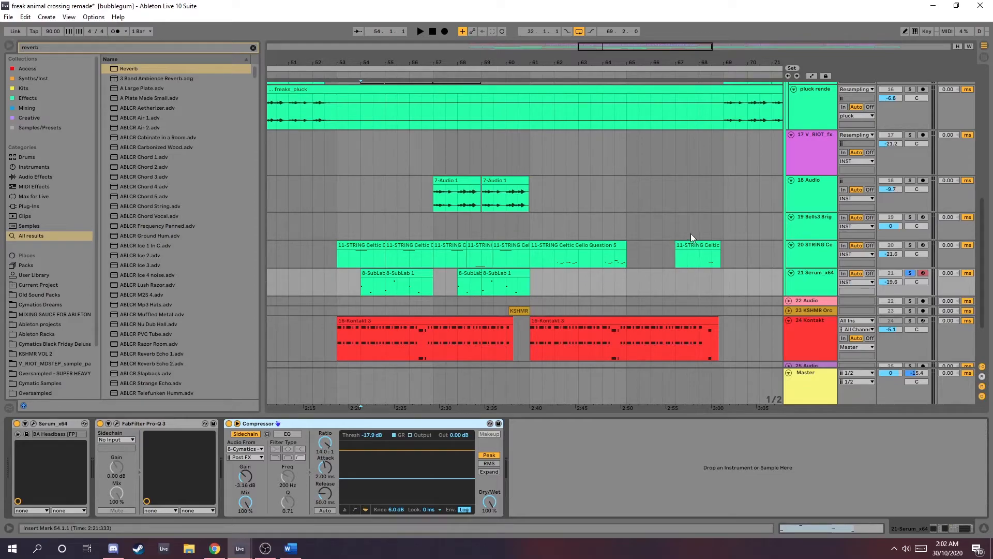
Solo the 20 STRING Celtic Cello track and place the insert marker at bar 53 on it.
scroll(691, 234, "down", 3, "ctrl")
scroll(664, 222, "up", 5)
scroll(705, 246, "up", 6)
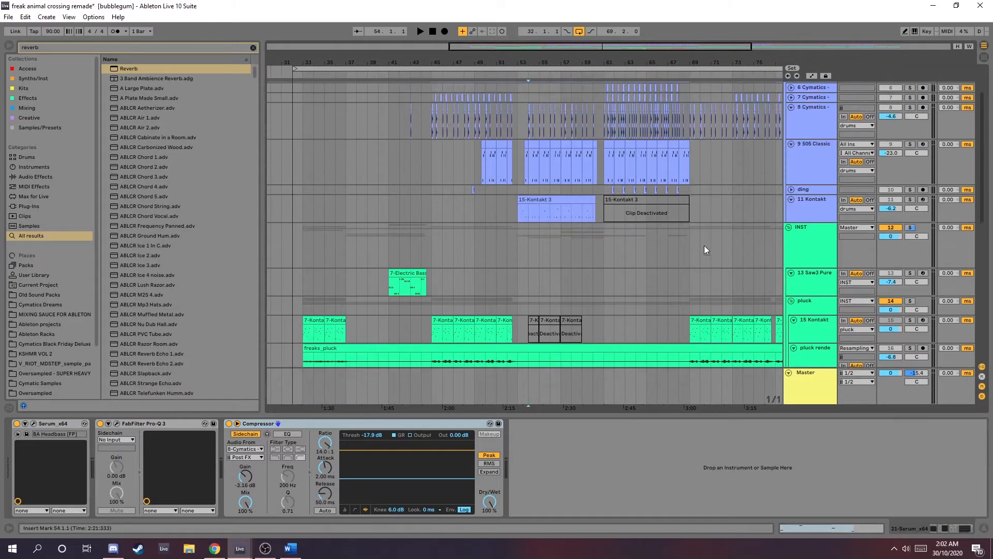
scroll(561, 182, "up", 3, "ctrl")
scroll(548, 202, "up", 3, "ctrl")
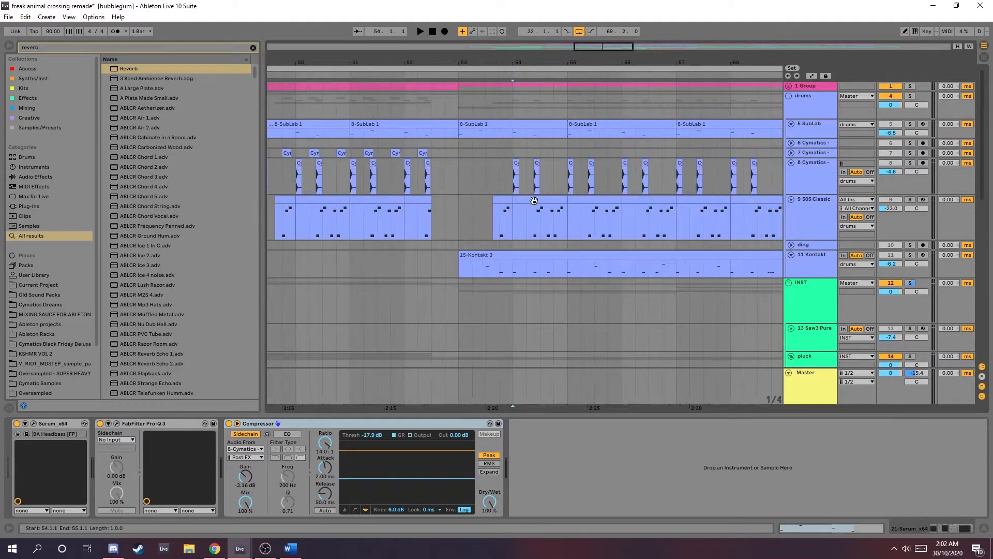
scroll(512, 217, "down", 4)
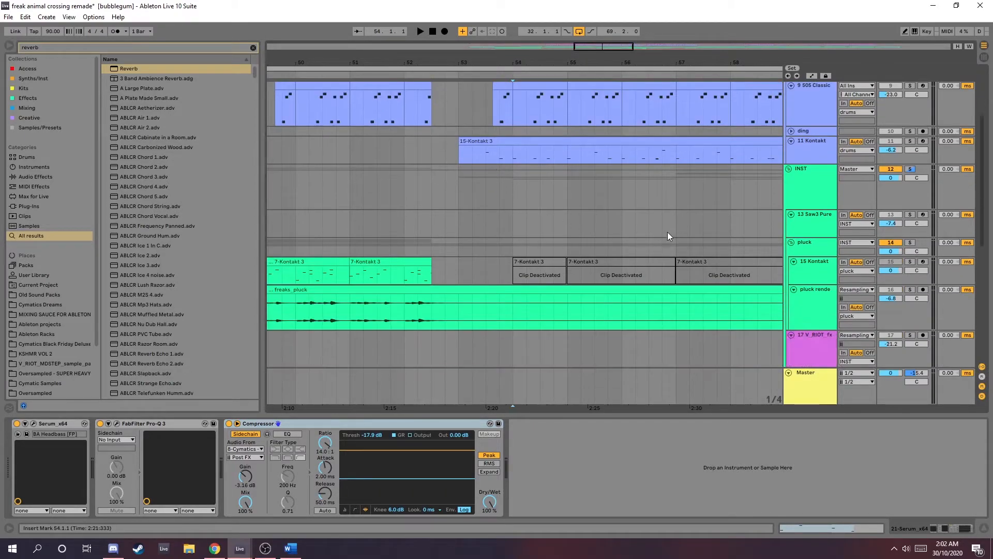
scroll(668, 232, "down", 8)
scroll(444, 229, "down", 3, "ctrl")
left_click(443, 228)
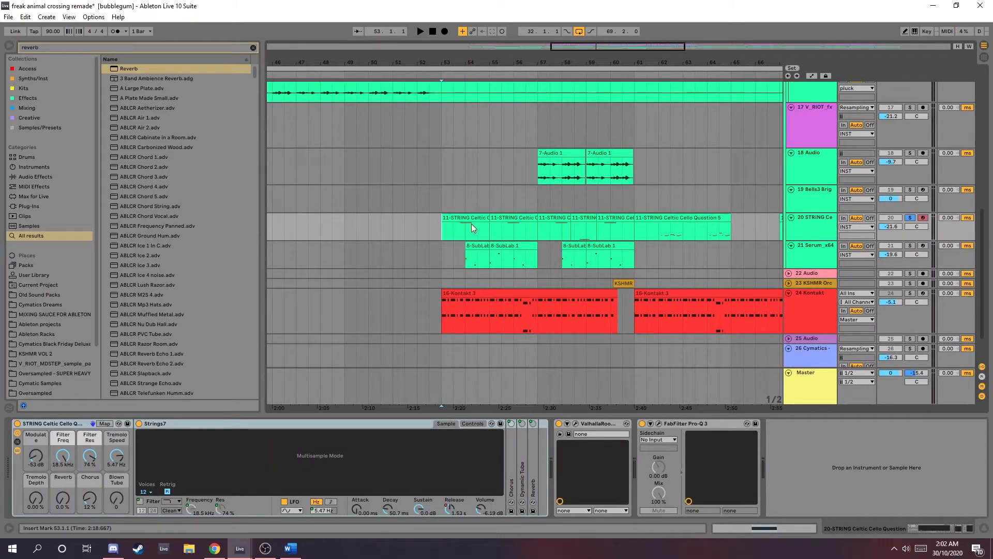
Examine the Celtic Cello clips on track 20 from bar 53 onward.
scroll(471, 224, "up", 2, "ctrl")
scroll(619, 229, "up", 2, "alt")
scroll(738, 247, "down", 1, "alt")
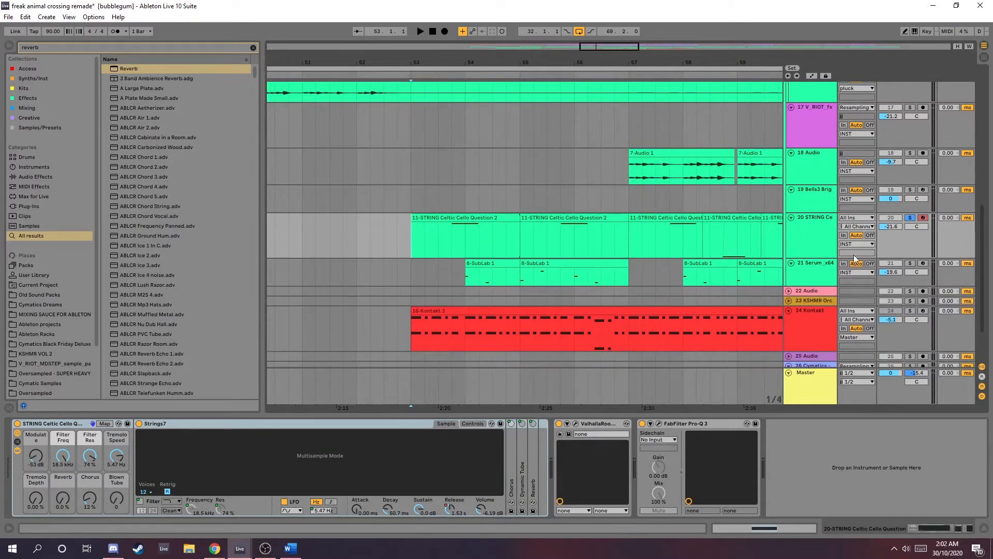
scroll(725, 238, "right", 4)
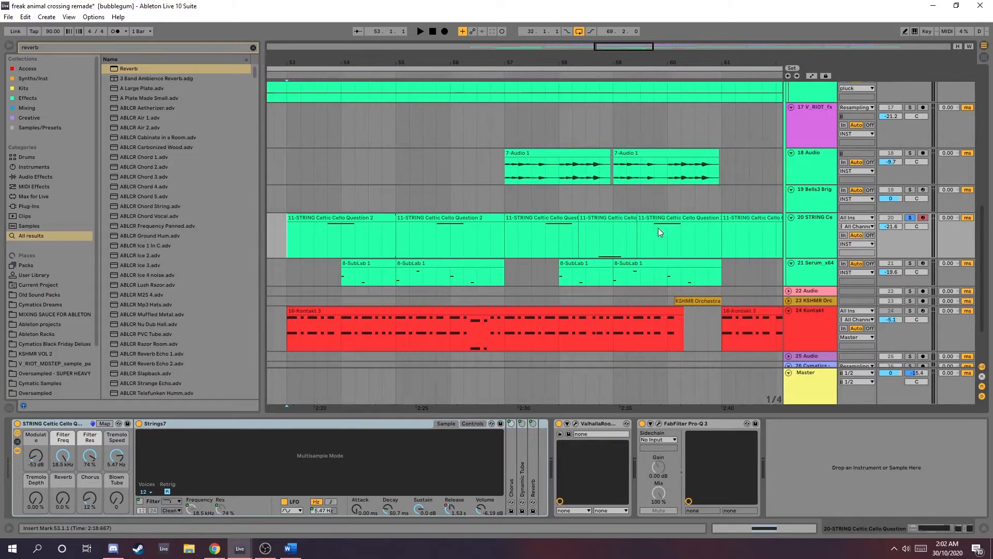
scroll(652, 225, "right", 1)
scroll(650, 222, "down", 2, "alt")
scroll(638, 224, "down", 2, "ctrl")
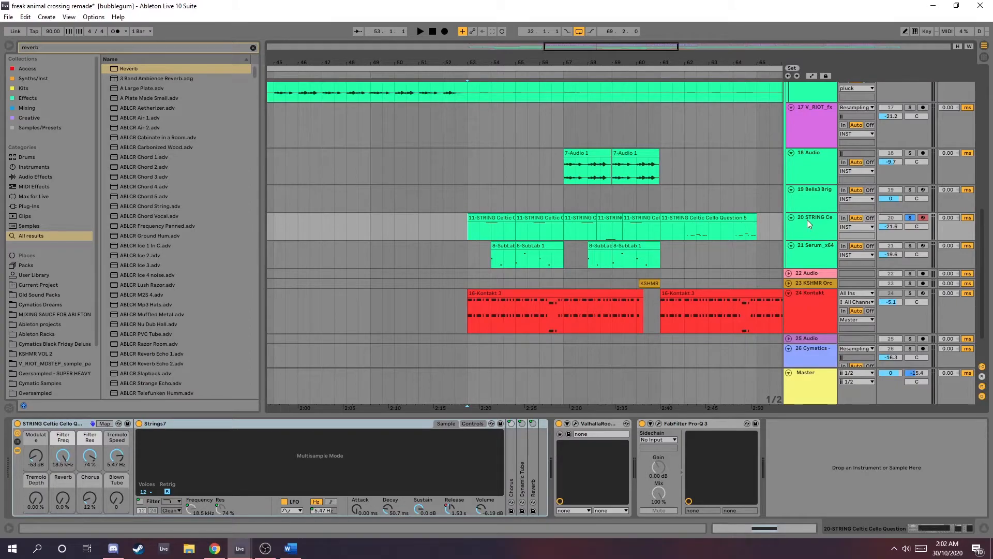
View the notes of a Celtic Cello clip and play the soloed track from bar 53.3.
double_click(504, 217)
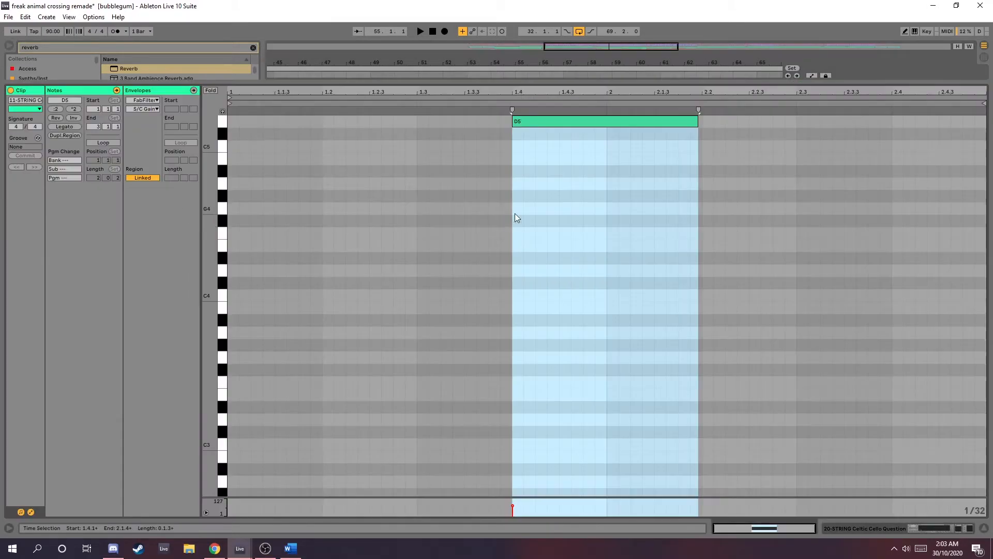
left_click(515, 134)
key("space")
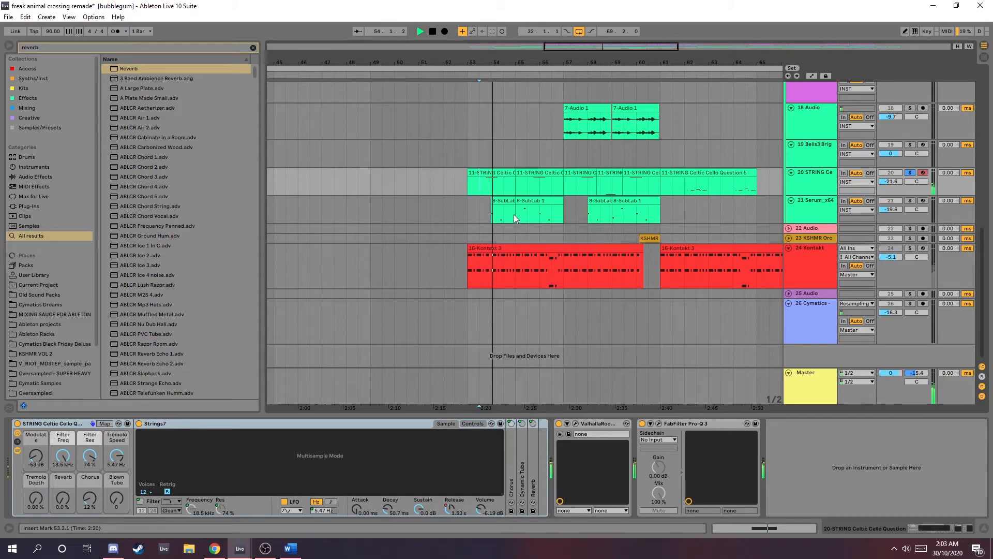
key("space")
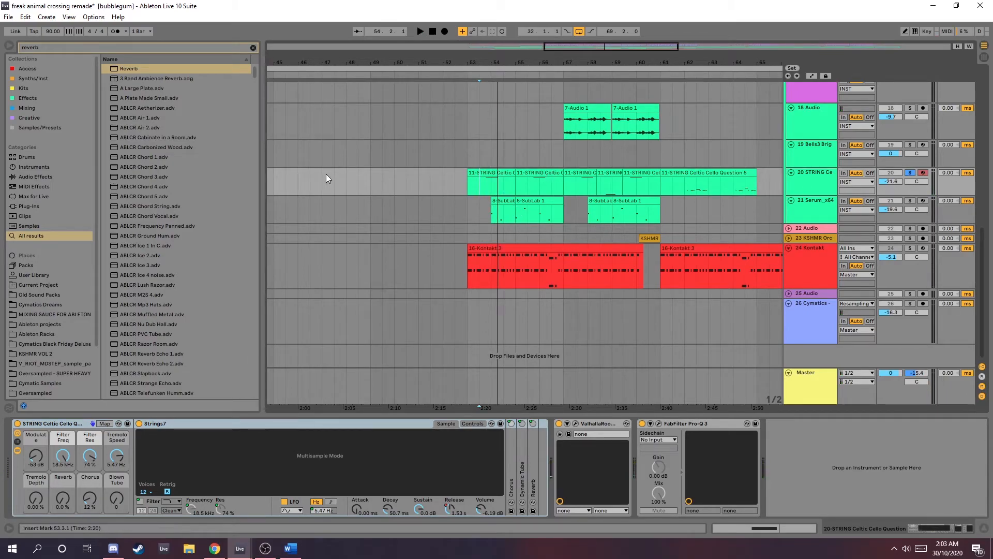
Reopen the first Celtic Cello clip's notes, return to the device chain and play the track from bar 53.3.4.
scroll(486, 178, "right", 4)
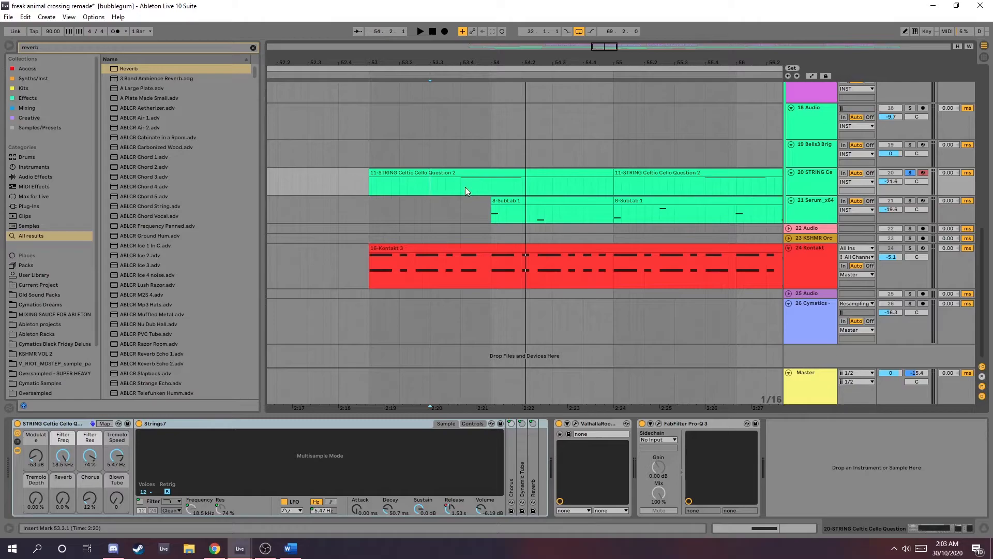
scroll(465, 186, "left", 6)
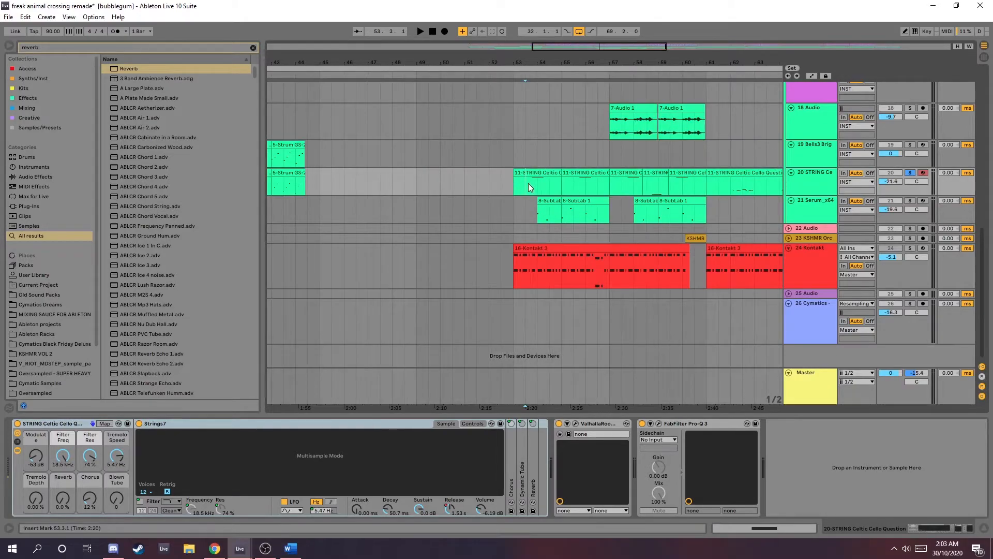
double_click(529, 183)
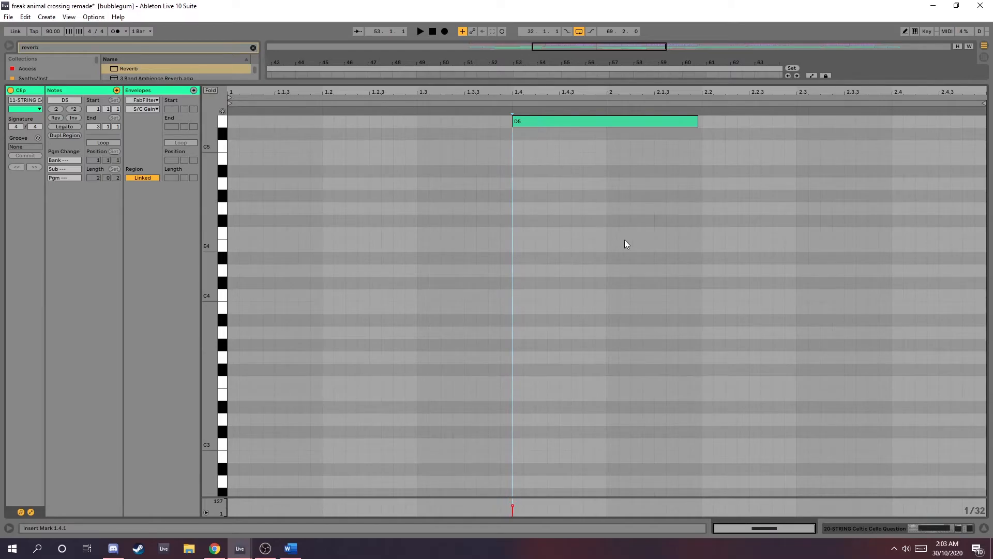
key("shift+Tab")
key("space")
scroll(594, 184, "up", 3)
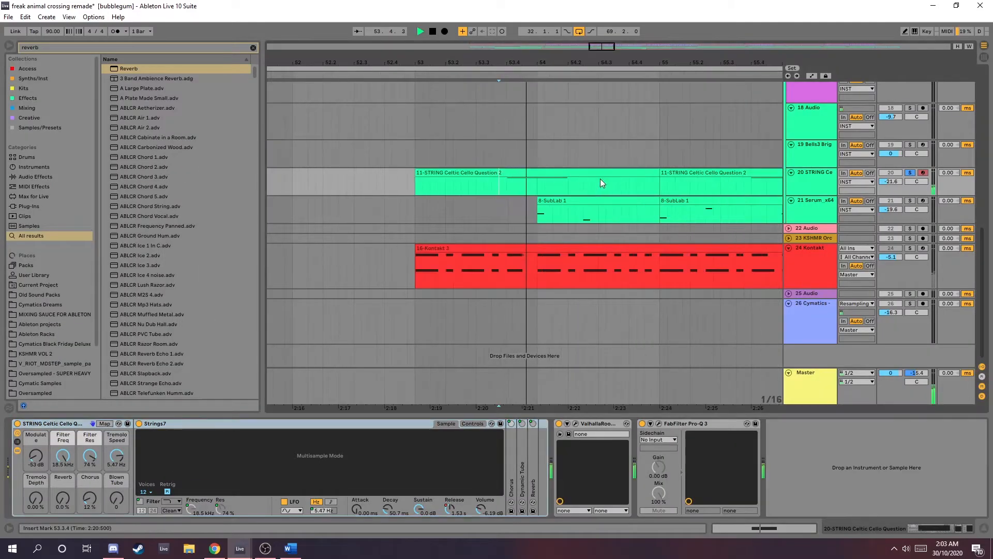
Play the soloed Celtic Cello track from its clips near bar 58.
scroll(603, 183, "down", 3)
key("space")
scroll(727, 192, "right", 6)
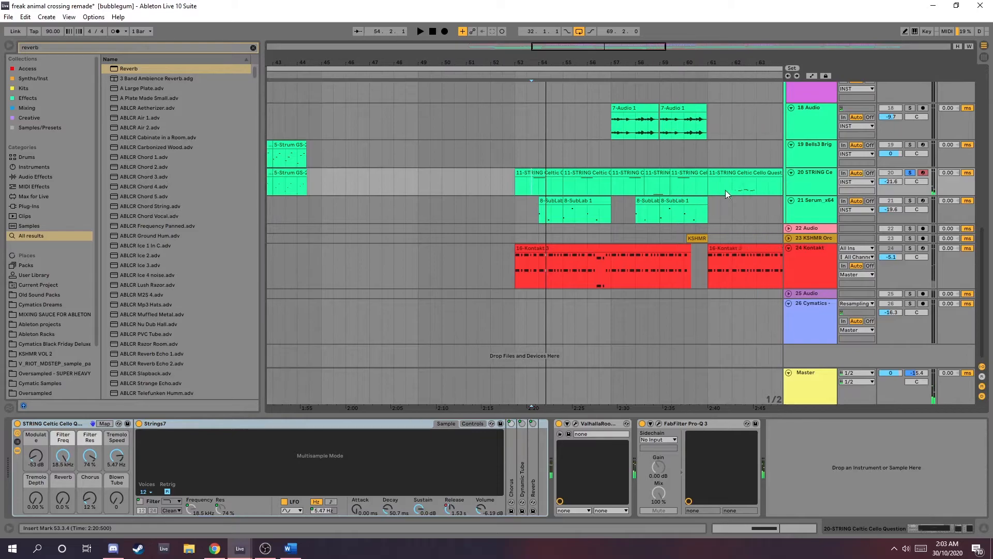
scroll(569, 188, "up", 4)
left_click(563, 184)
key("space")
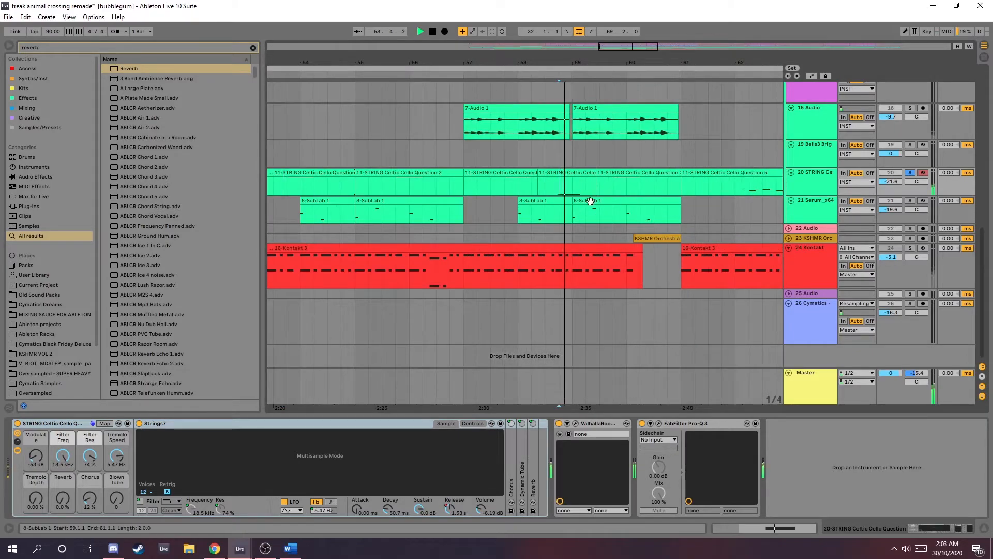
scroll(630, 197, "down", 4)
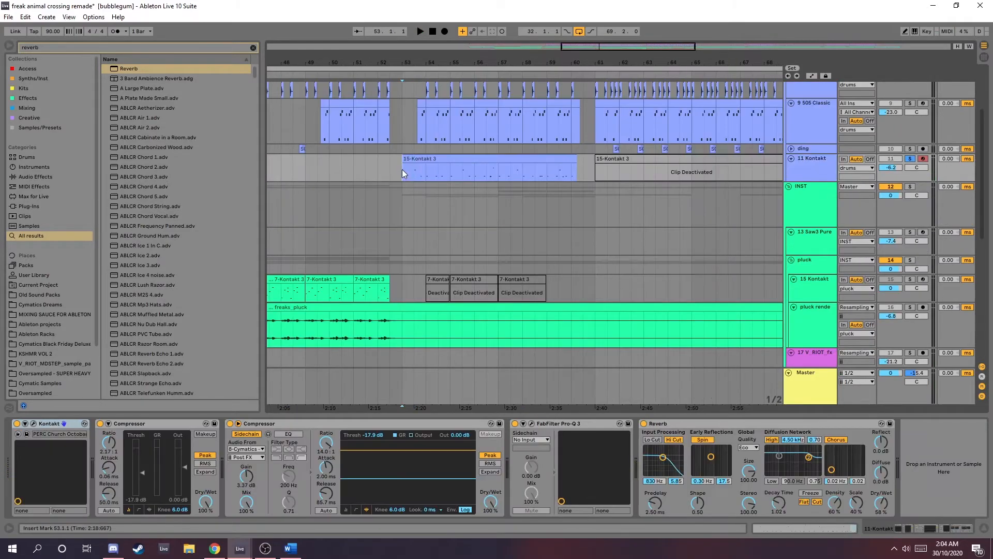
Play the soloed 11 Kontakt track from bar 53.3.
left_click_drag(402, 171, 594, 168)
left_click(413, 170)
key("space")
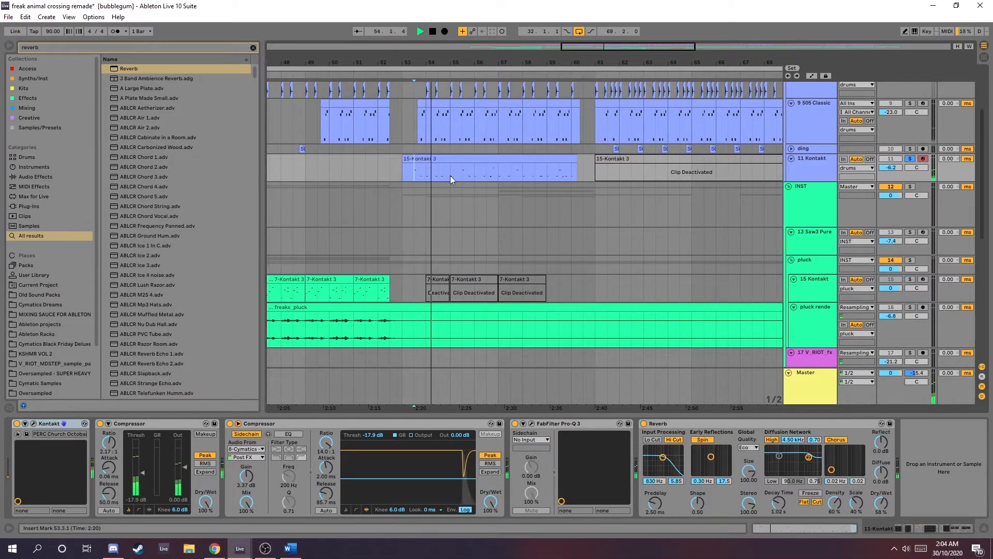
key("space")
Highlight the 11 Kontakt passage from bar 53 to bar 61 to point out the section it covers.
left_click_drag(422, 173, 592, 172)
left_click_drag(408, 175, 592, 166)
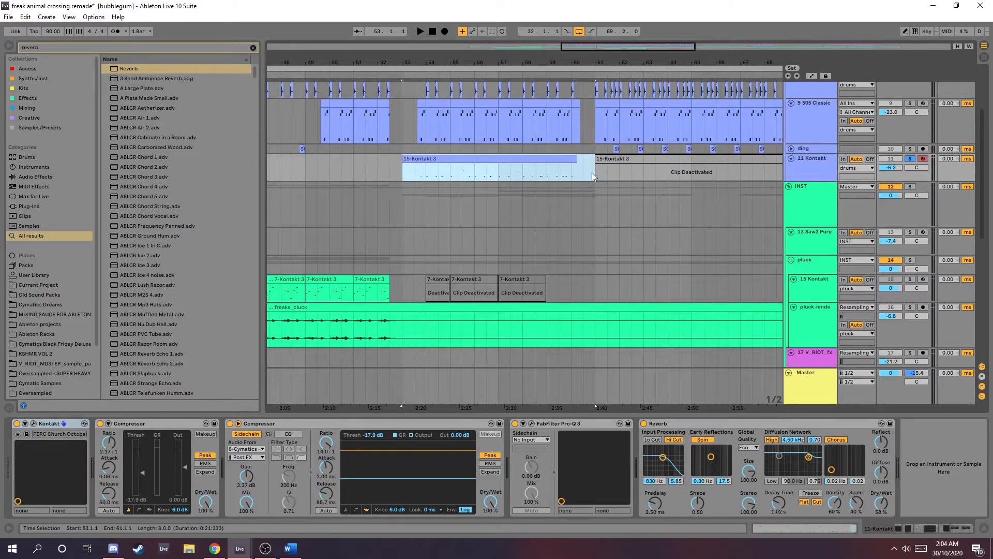
left_click(405, 161)
left_click(462, 176)
left_click(468, 159)
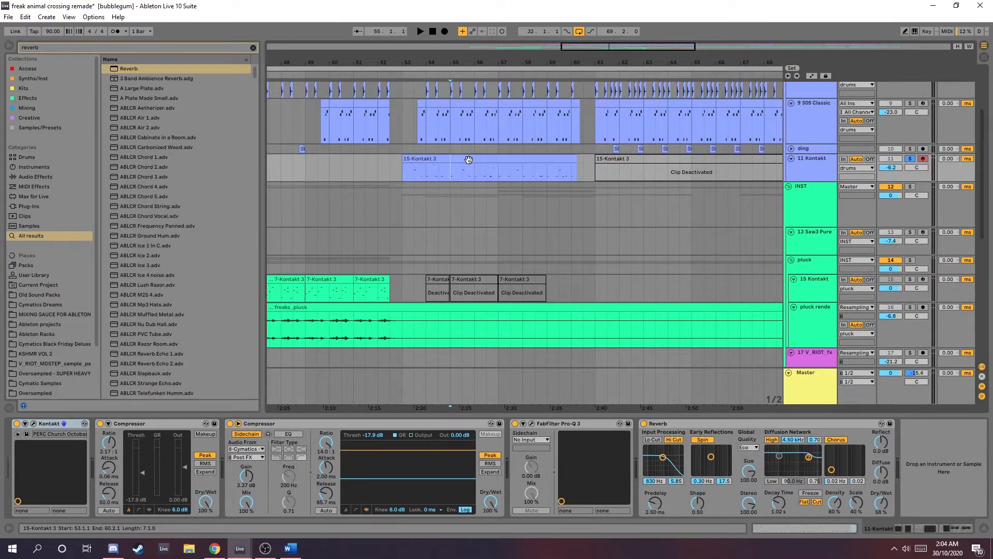
left_click_drag(424, 169, 592, 169)
Unsolo the 11 Kontakt track and play the full arrangement from bar 53.
scroll(593, 175, "up", 2)
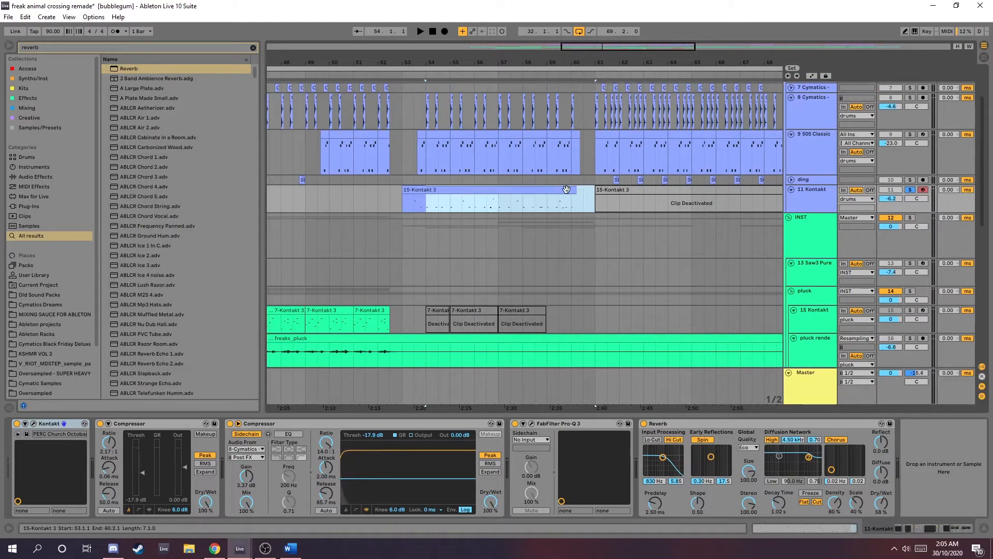
scroll(567, 189, "right", 3)
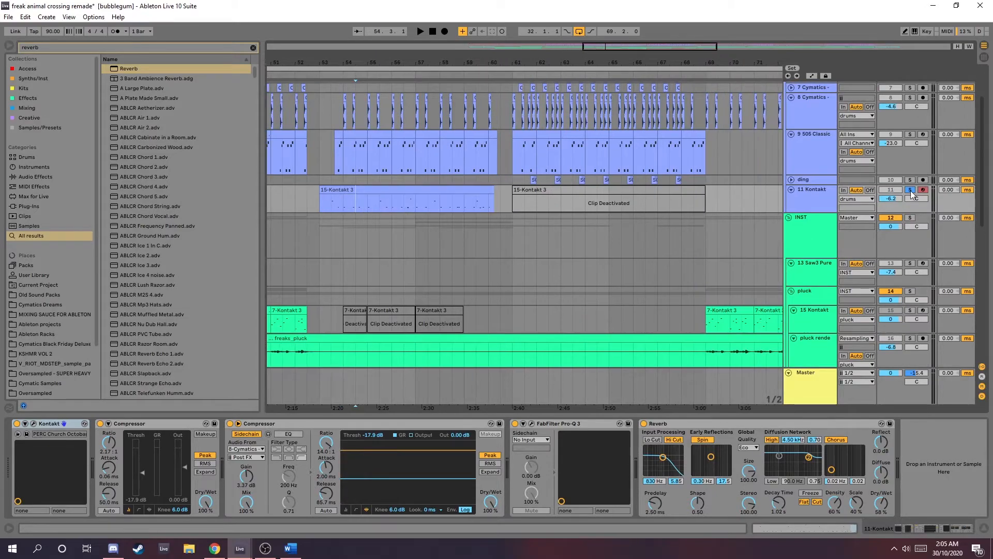
left_click(912, 189)
left_click(322, 200)
key("space")
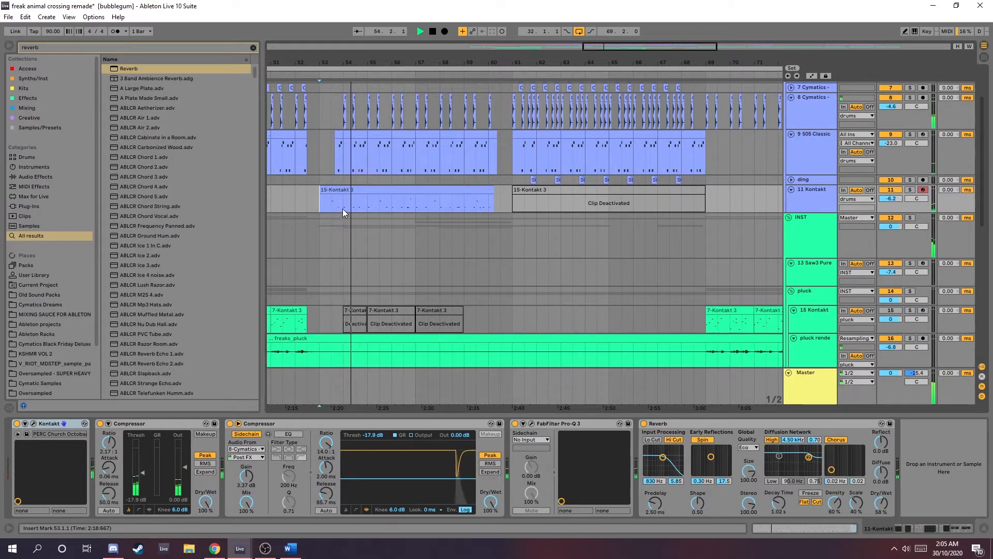
scroll(363, 222, "down", 2)
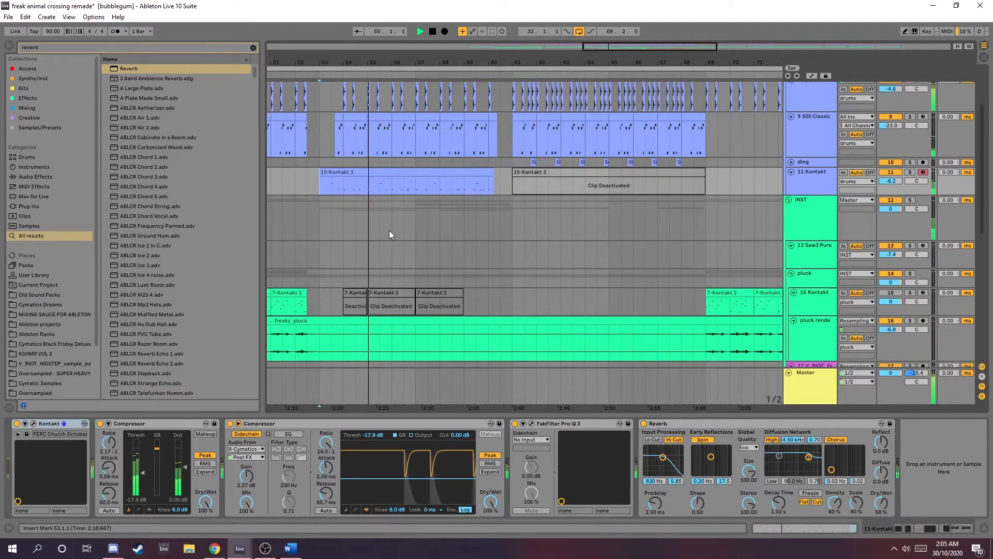
scroll(389, 230, "down", 3)
Highlight the clips from bar 61 to bar 69 across the 5 SubLab through ding tracks.
scroll(429, 245, "up", 5)
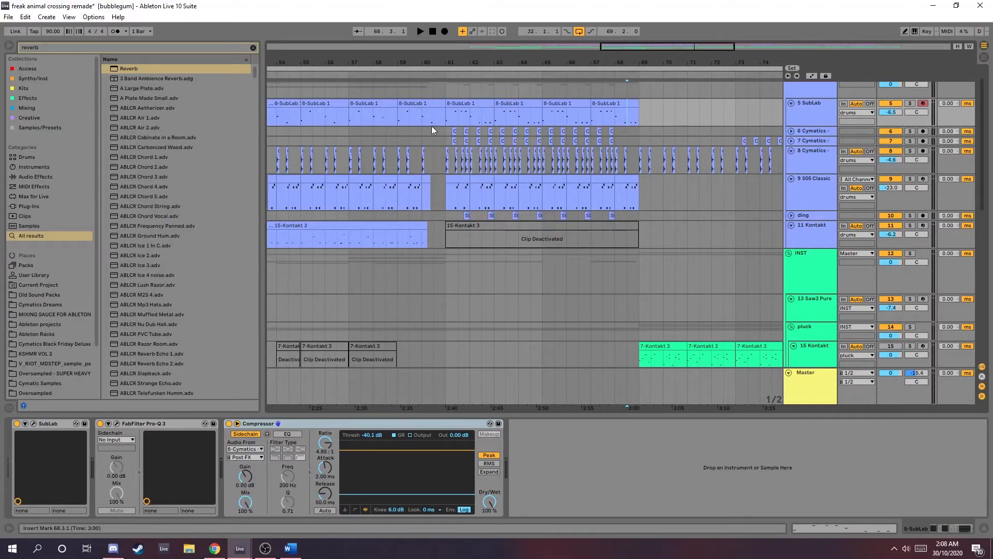
left_click_drag(445, 113, 638, 194)
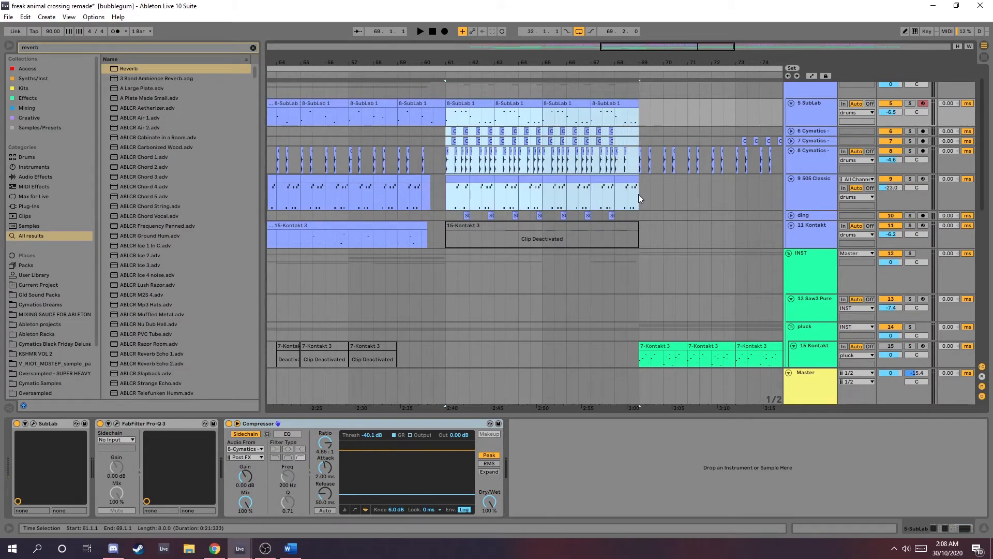
left_click(443, 119)
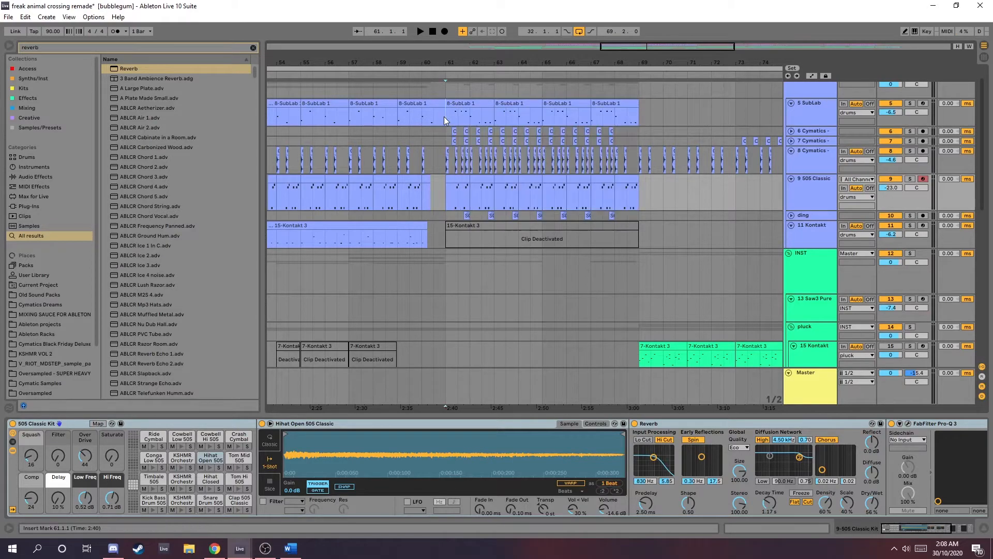
left_click_drag(447, 110, 634, 188)
left_click_drag(448, 114, 634, 199)
left_click_drag(447, 110, 637, 212)
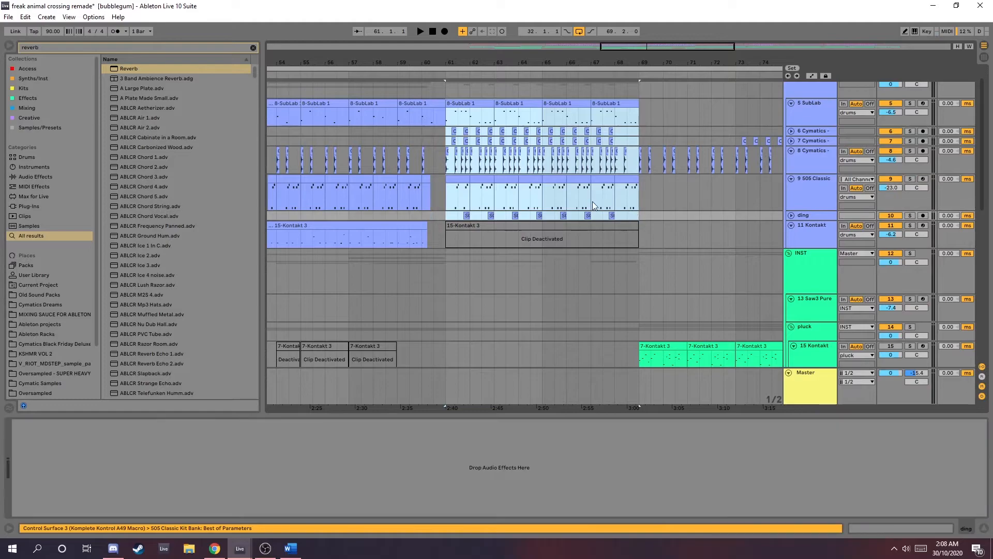
Enlarge the ding track and select bars 61 to 69 on the 5 SubLab through 9 505 Classic tracks.
scroll(588, 202, "down", 1)
scroll(571, 195, "up", 2)
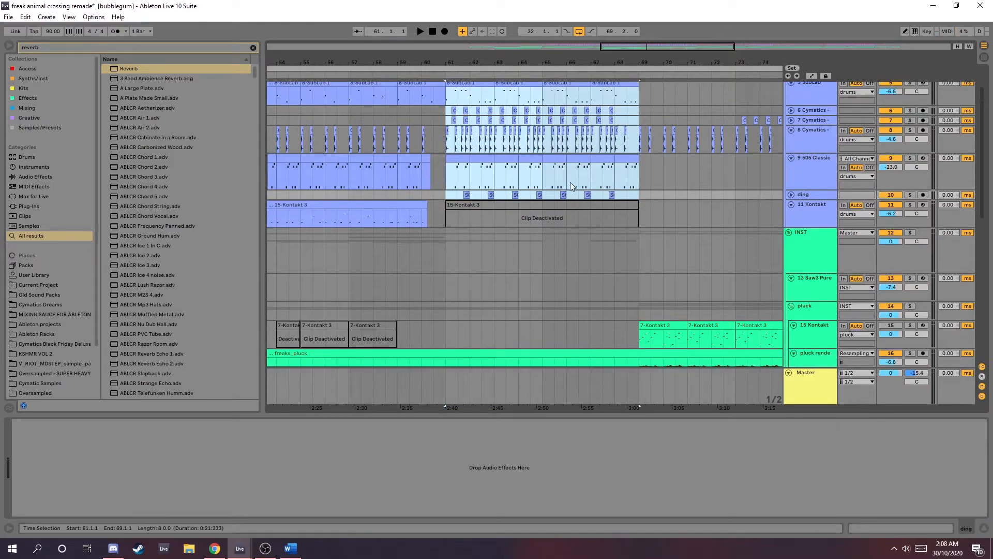
left_click_drag(819, 240, 819, 258)
left_click(675, 246)
left_click_drag(637, 246, 448, 137)
scroll(653, 206, "down", 3)
left_click(661, 182)
scroll(638, 209, "down", 4)
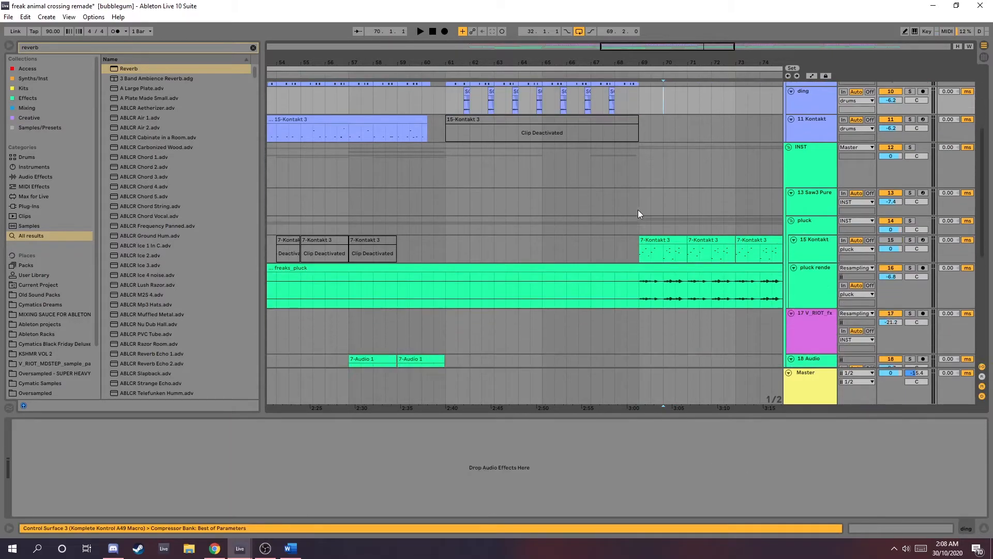
scroll(638, 234, "up", 7)
left_click_drag(452, 135, 640, 209)
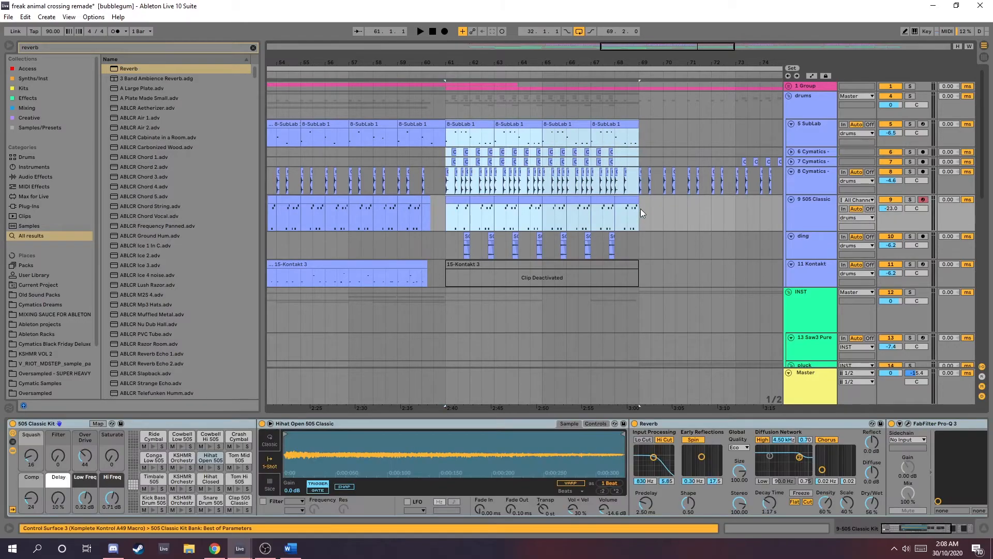
Play the drum and bass section from bar 61 and follow its clips in close-up.
left_click(910, 124)
left_click(448, 143)
key("space")
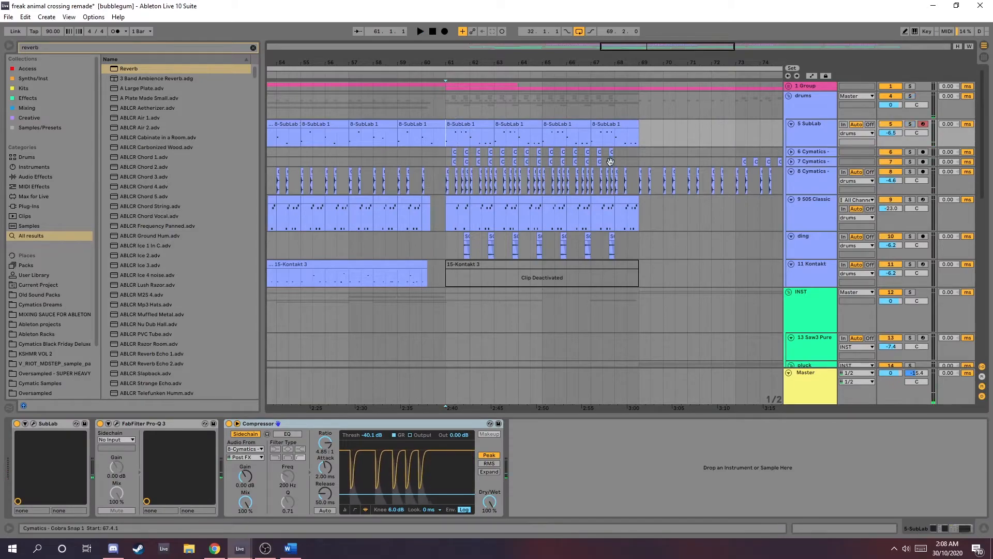
scroll(485, 188, "up", 3)
scroll(485, 188, "up", 2)
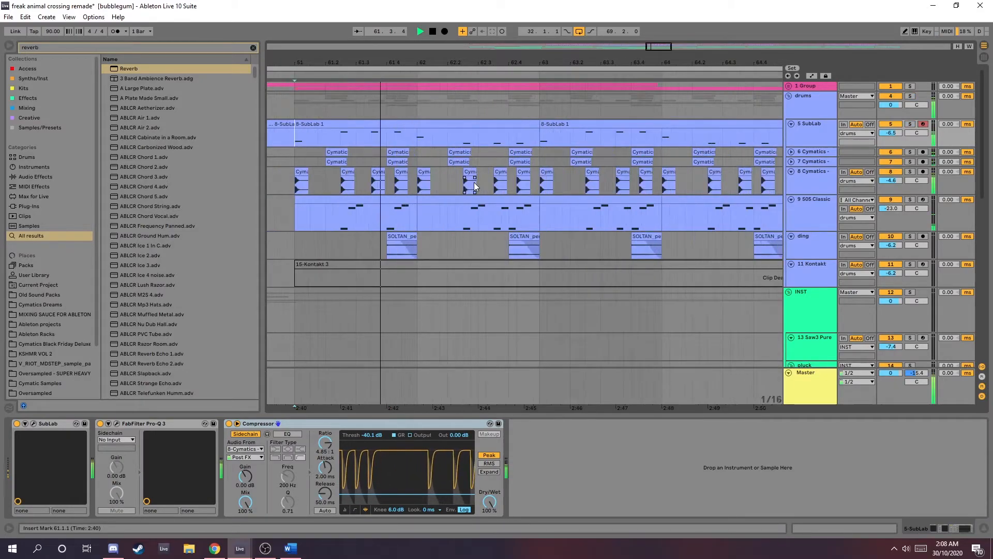
scroll(585, 190, "down", 3)
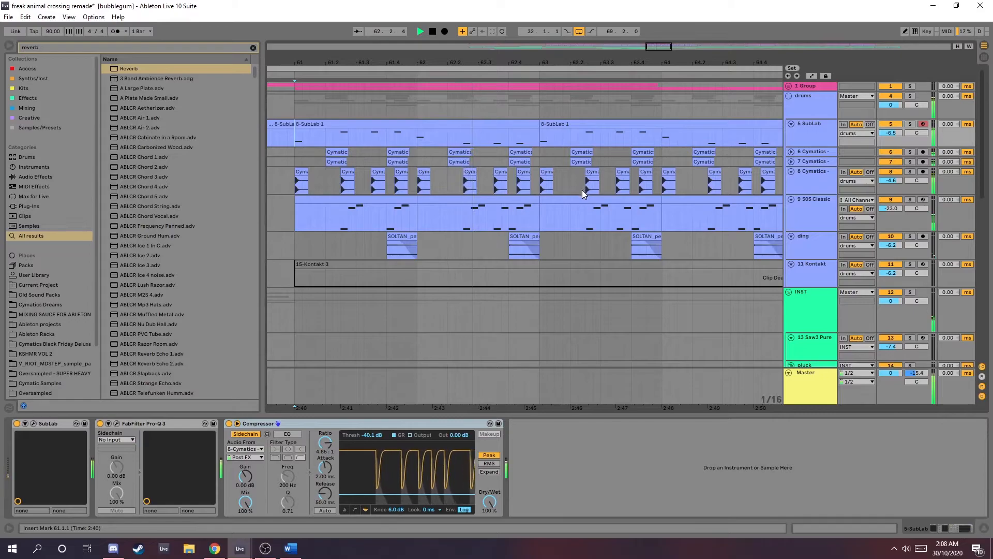
scroll(629, 190, "right", 1)
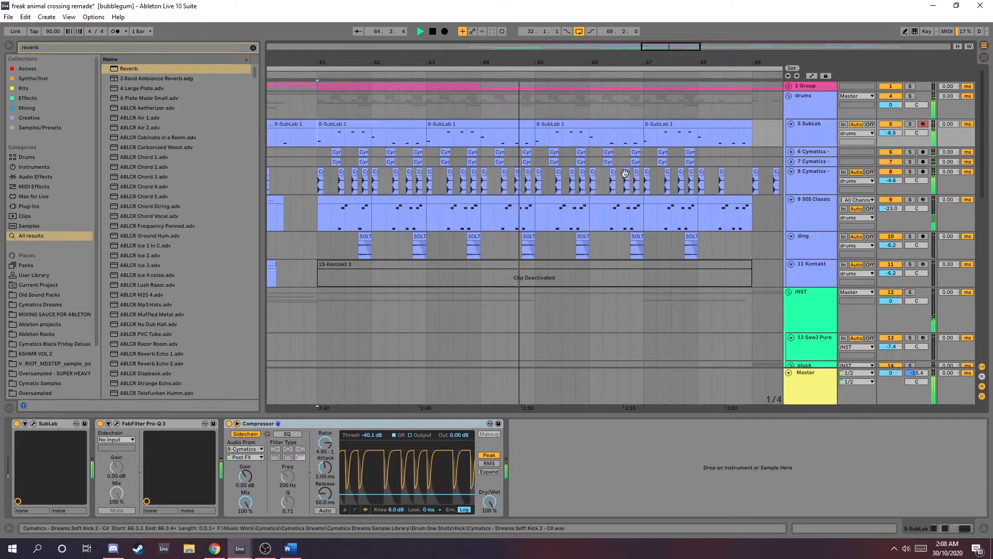
key("space")
Open the SubLab clip at bar 63 and play it from position 2.4.1.
double_click(512, 124)
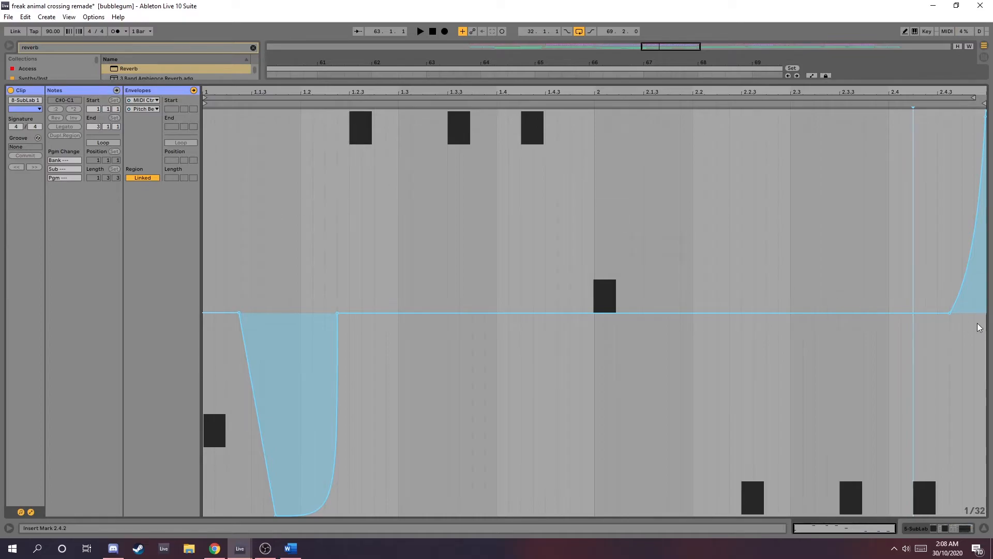
left_click_drag(595, 235, 986, 252)
left_click_drag(205, 198, 982, 257)
left_click(919, 253)
left_click(903, 243)
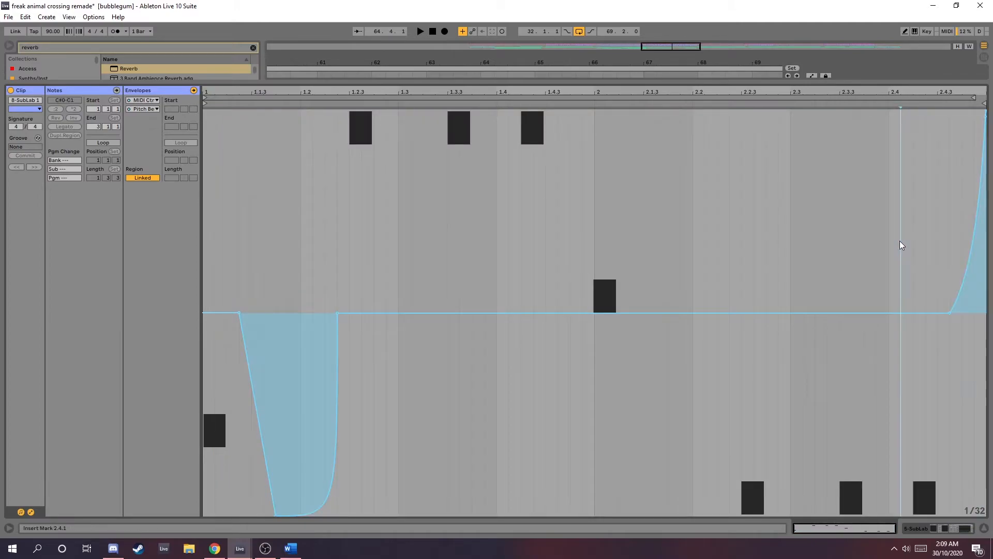
key("space")
key("space")
Highlight the SubLab clip's passages at beat 2.4 and around beat 1.3, and return to the device chain.
left_click(803, 254)
left_click(911, 271)
left_click_drag(897, 264, 985, 281)
left_click_drag(385, 238, 496, 248)
left_click(913, 250)
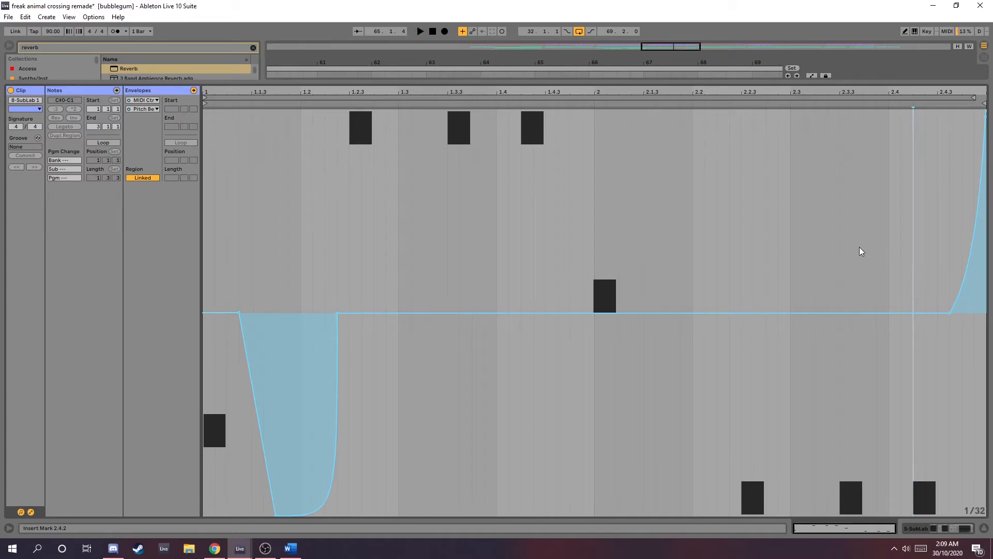
key("shift+Tab")
Solo the 20 STRING Celtic Cello track and play it from bar 62.
scroll(698, 178, "down", 4)
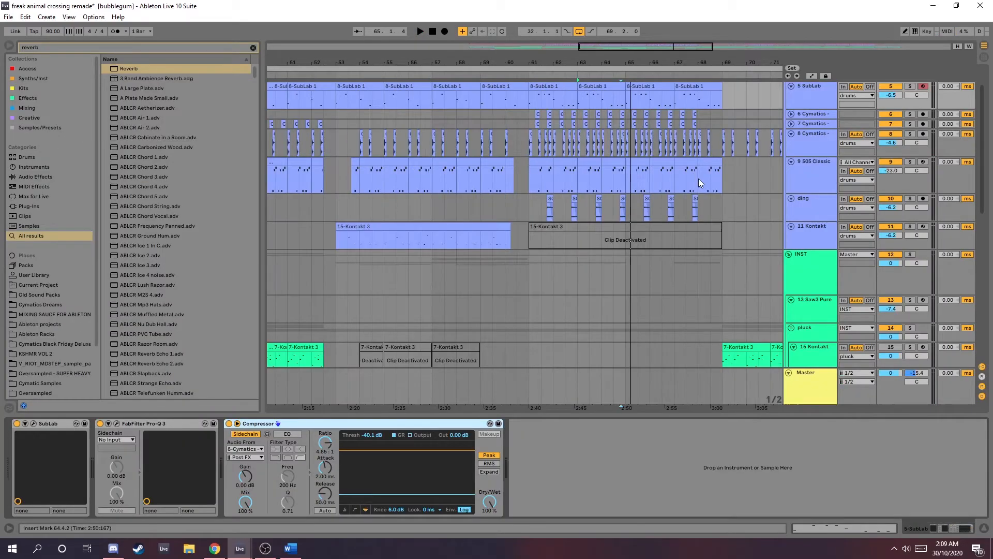
left_click(527, 184)
scroll(645, 198, "down", 5)
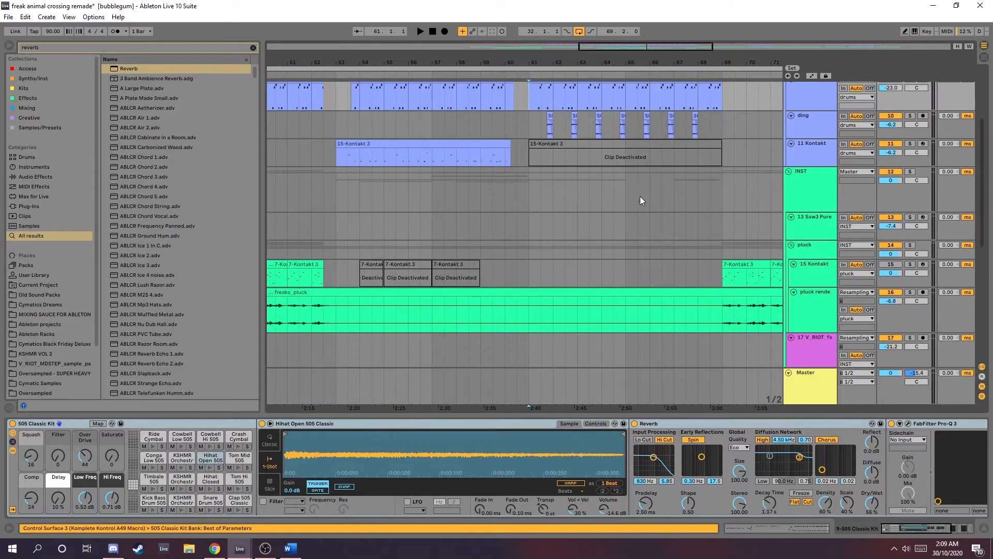
scroll(621, 195, "up", 7)
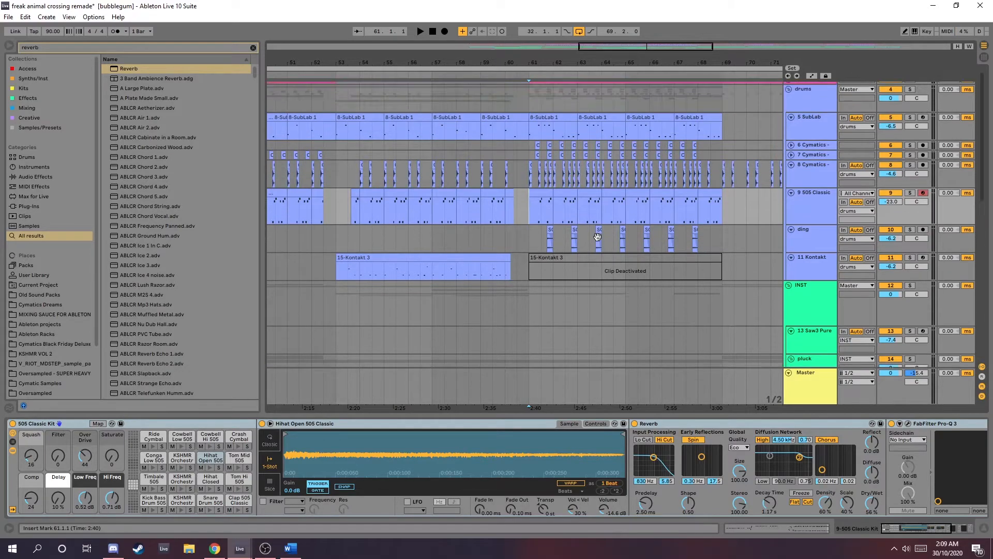
scroll(632, 243, "down", 20)
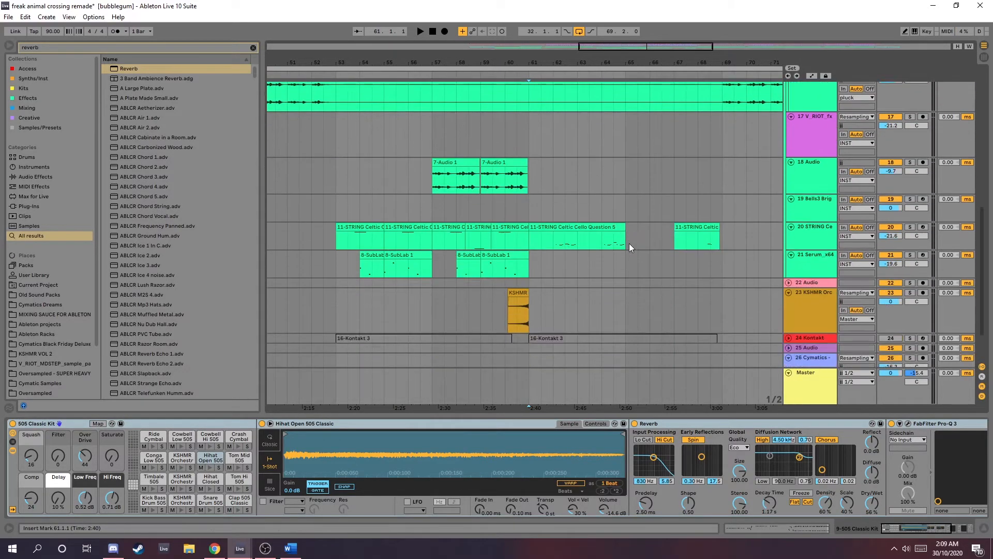
left_click(551, 244)
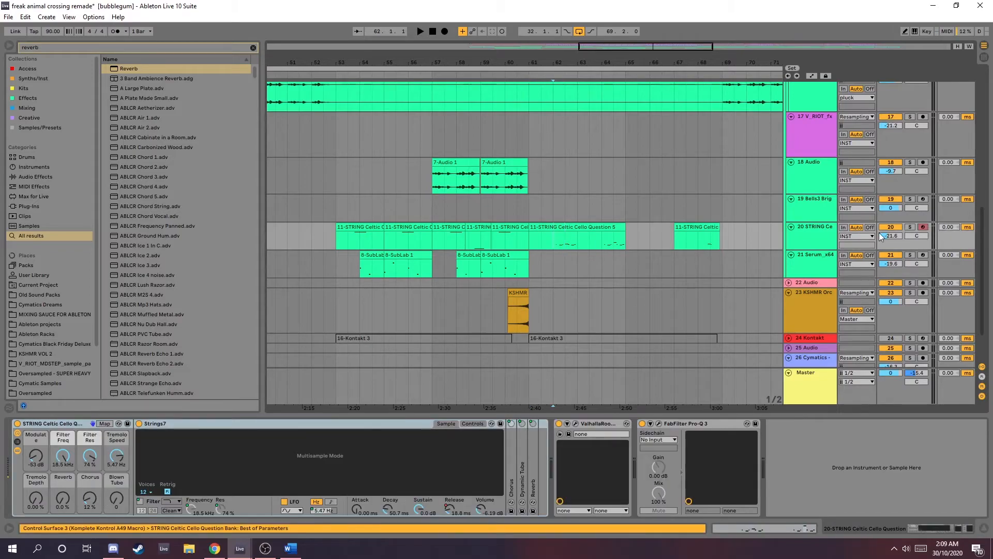
left_click(911, 228)
key("space")
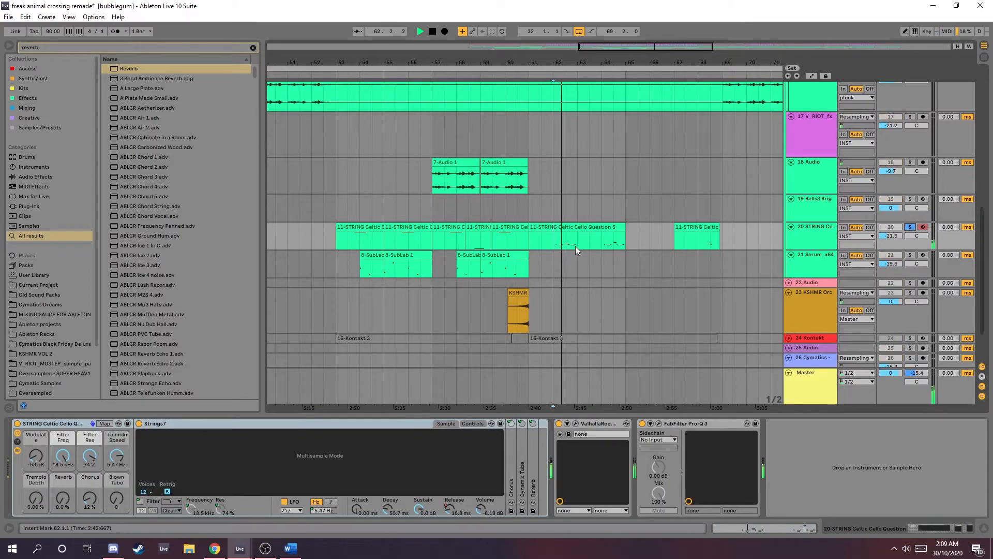
key("space")
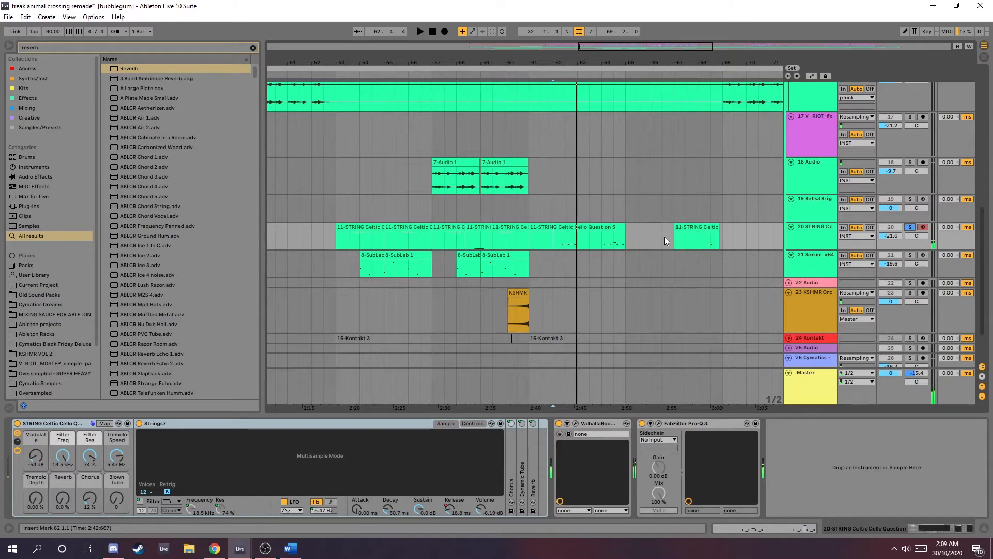
Select the 23 KSHMR Orchestra Hit track and unsolo the Celtic Cello track.
scroll(664, 237, "down", 2)
scroll(660, 228, "down", 1)
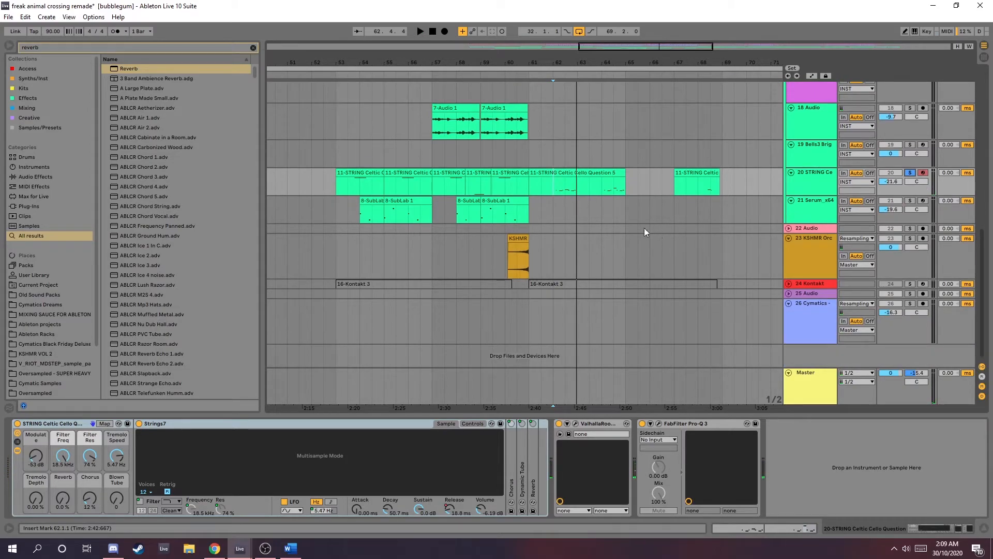
left_click(828, 248)
left_click(910, 172)
left_click(910, 173)
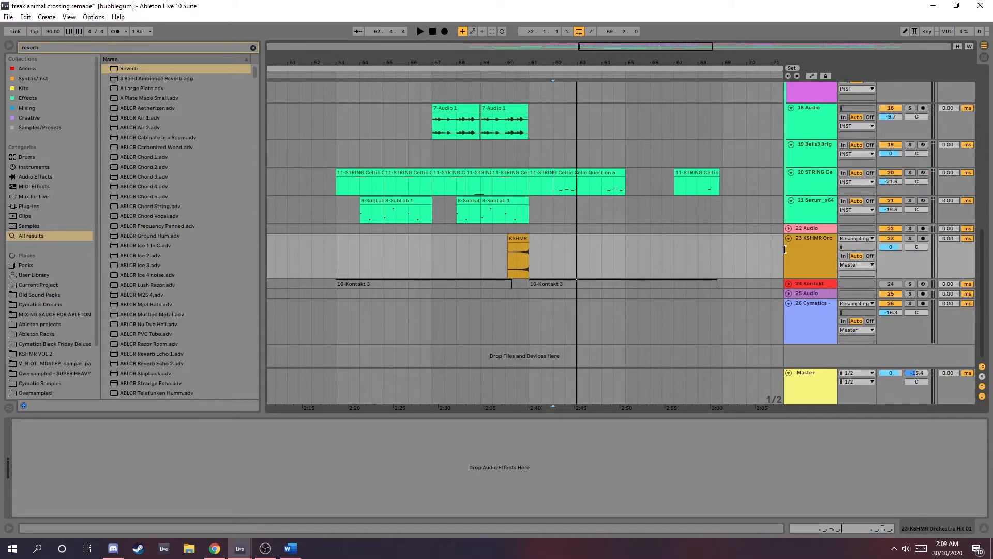
Solo the 23 KSHMR Orchestra Hit track and play its reversed clip from bar 60.2.
left_click(514, 256)
key("plus")
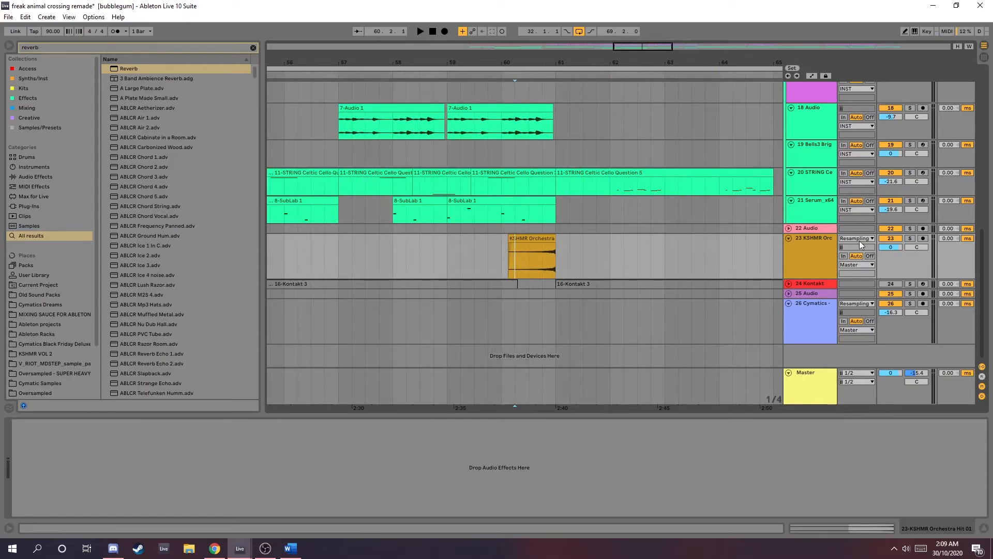
left_click(912, 239)
left_click(530, 254)
left_click(520, 257)
key("space")
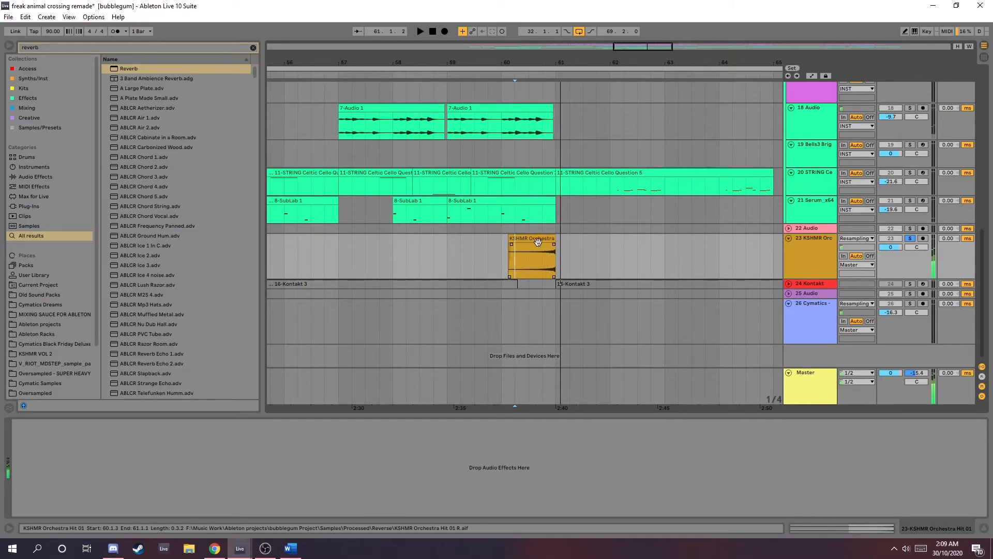
Stop playback and inspect the reversed KSHMR Orchestra Hit clip's sample, then return to the device view.
key("space")
double_click(541, 237)
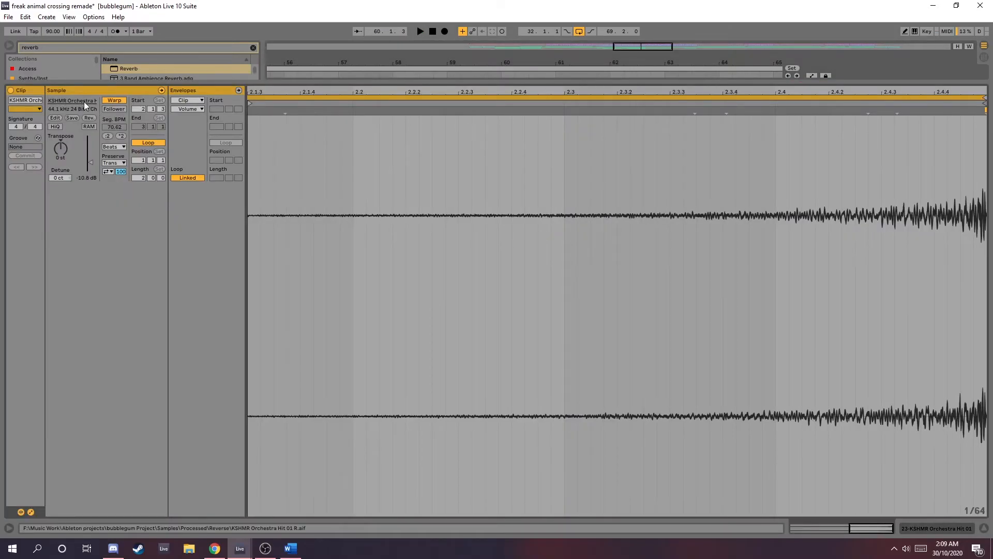
key("shift+Tab")
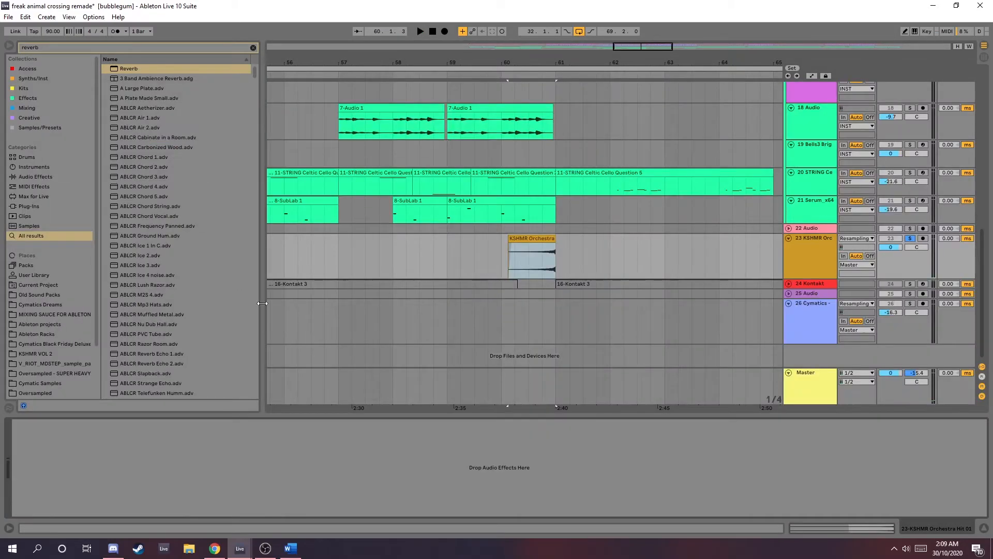
double_click(533, 237)
key("shift+Tab")
scroll(689, 237, "right", 1)
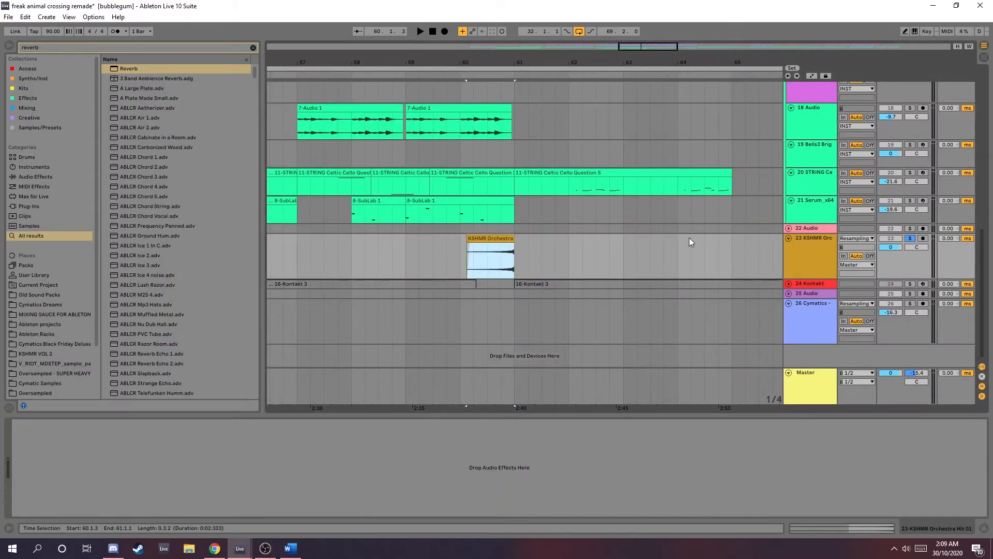
scroll(666, 229, "up", 4)
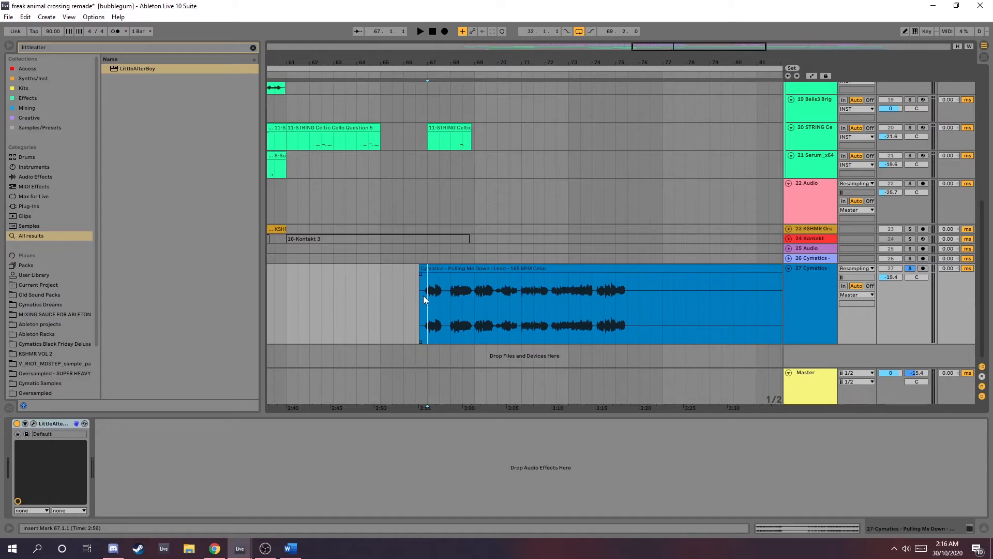
Highlight the opening passage of the Cymatics Pulling Me Down vocal clip on track 27, from 66.3.3 to 71.1.1.
scroll(428, 293, "up", 2)
scroll(427, 294, "down", 2)
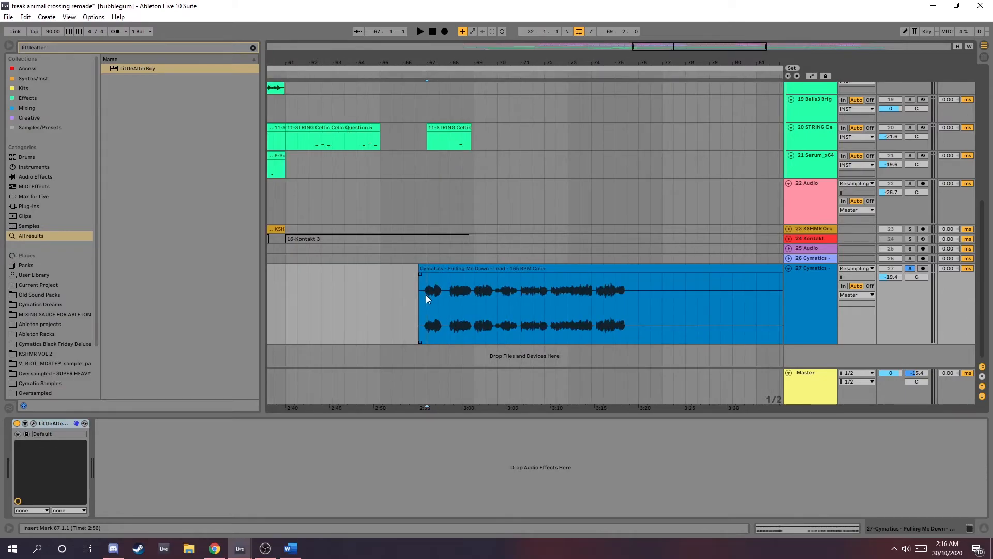
scroll(427, 294, "up", 2)
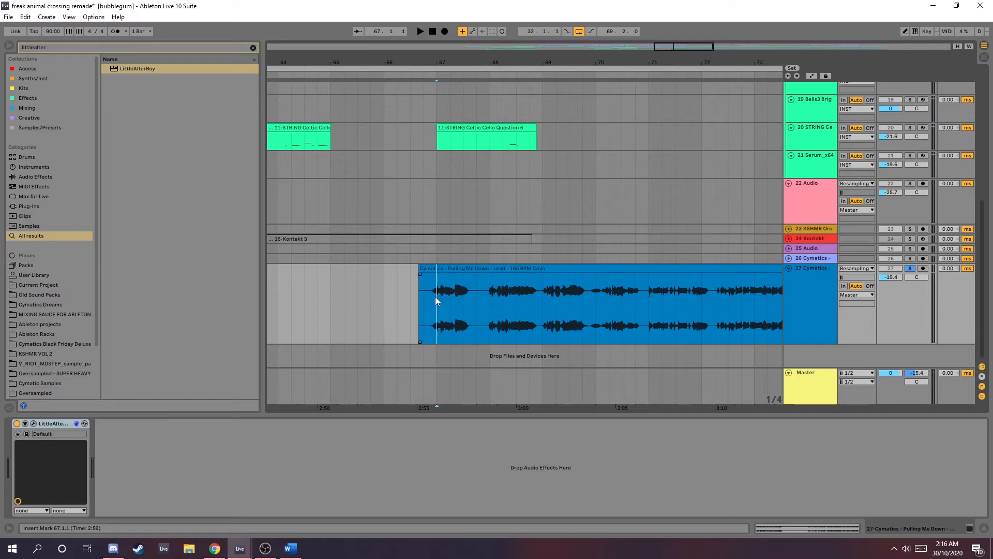
mouse_move(428, 293)
left_mouse_down()
mouse_move(669, 299)
mouse_move(419, 290)
left_mouse_up()
left_click(633, 315)
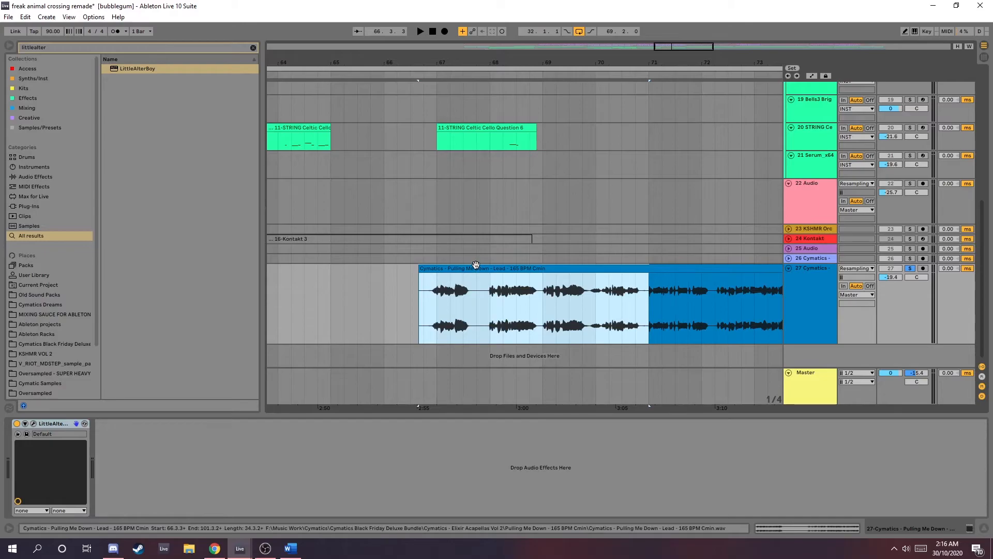
left_click(450, 292)
left_click_drag(421, 291, 647, 295)
Open the vocal track's LittleAlterBoy plugin, reset its formant to 0.0 and lower it to -12.0.
left_click(35, 423)
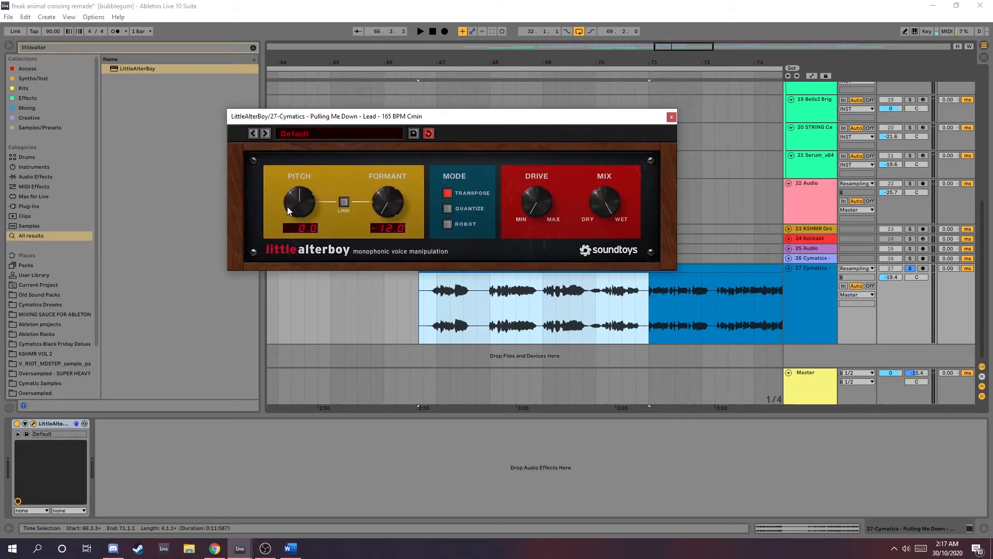
double_click(386, 204)
left_click_drag(528, 115, 623, 103)
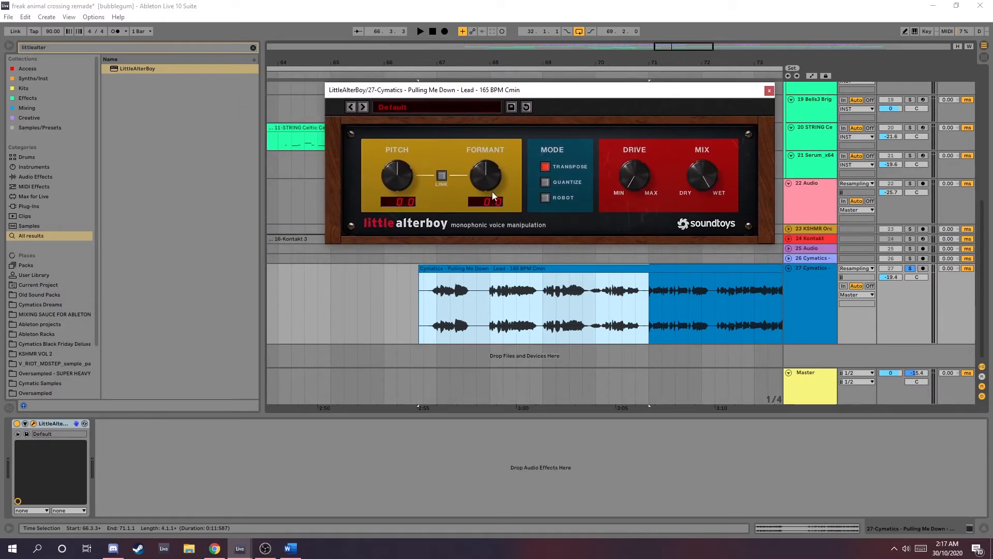
left_click_drag(486, 176, 473, 346)
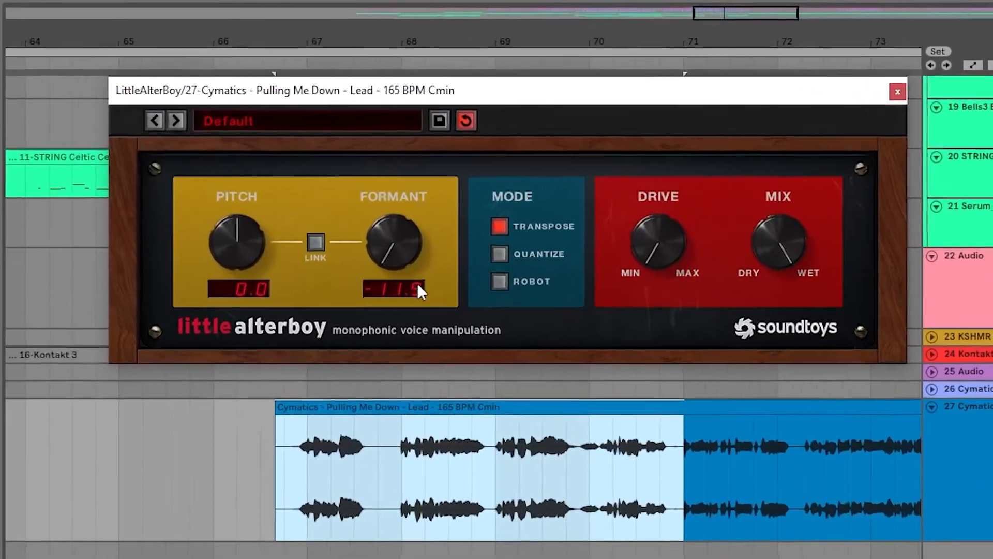
Play the formant-shifted vocal clip from 66.4.2.
left_click(254, 522)
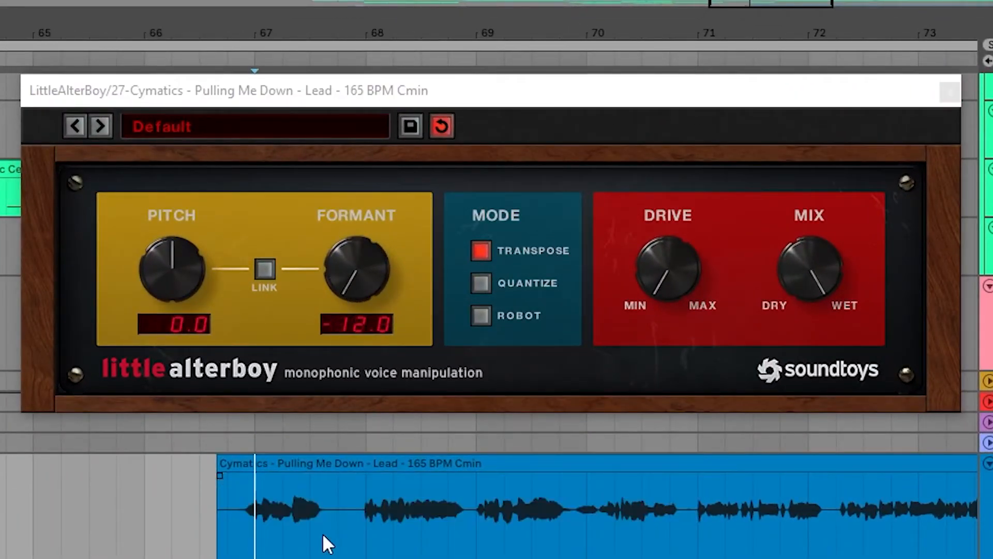
scroll(312, 520, "up", 2)
left_click(140, 505)
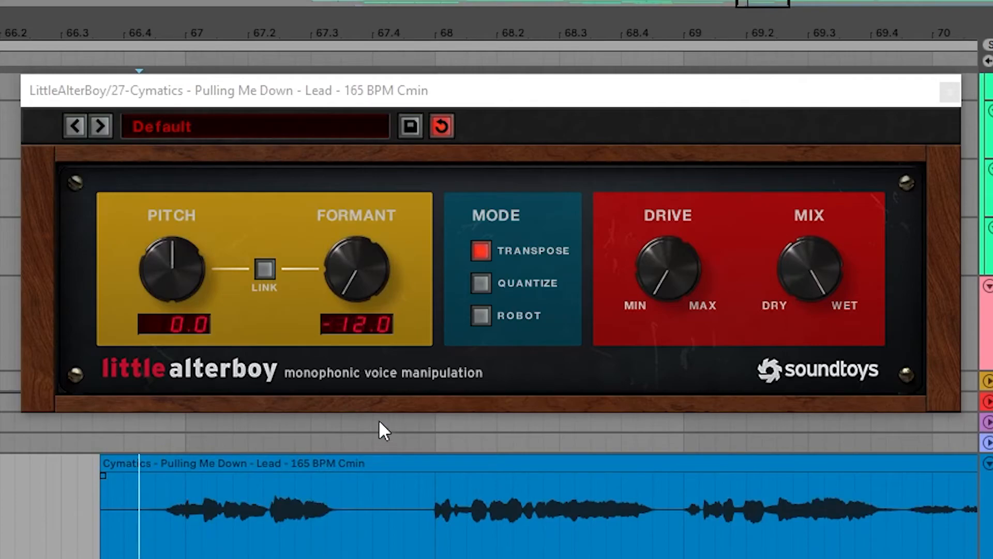
key("space")
Set LittleAlterBoy's pitch and formant both to -12.0 and close the plugin window.
left_click_drag(398, 238, 361, 240)
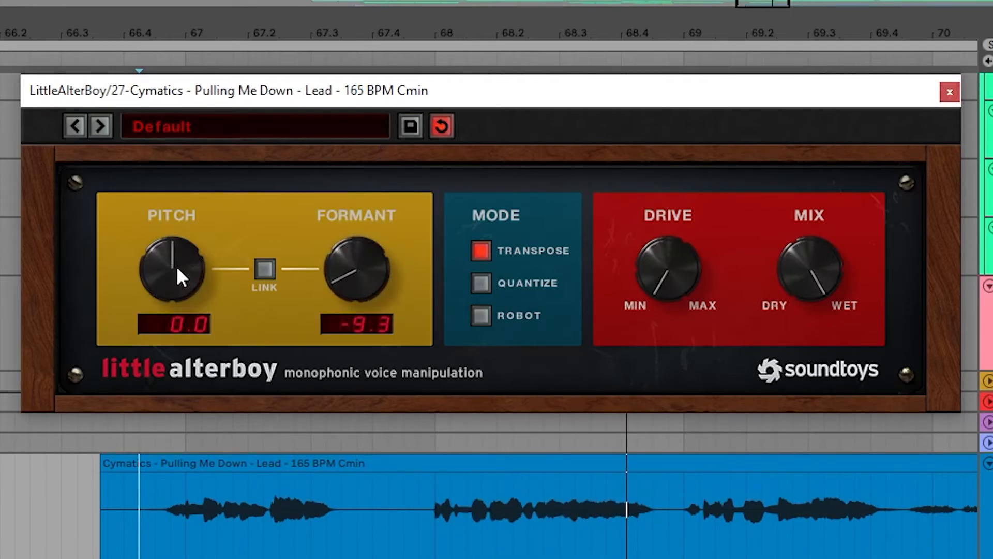
left_click_drag(173, 266, 160, 362)
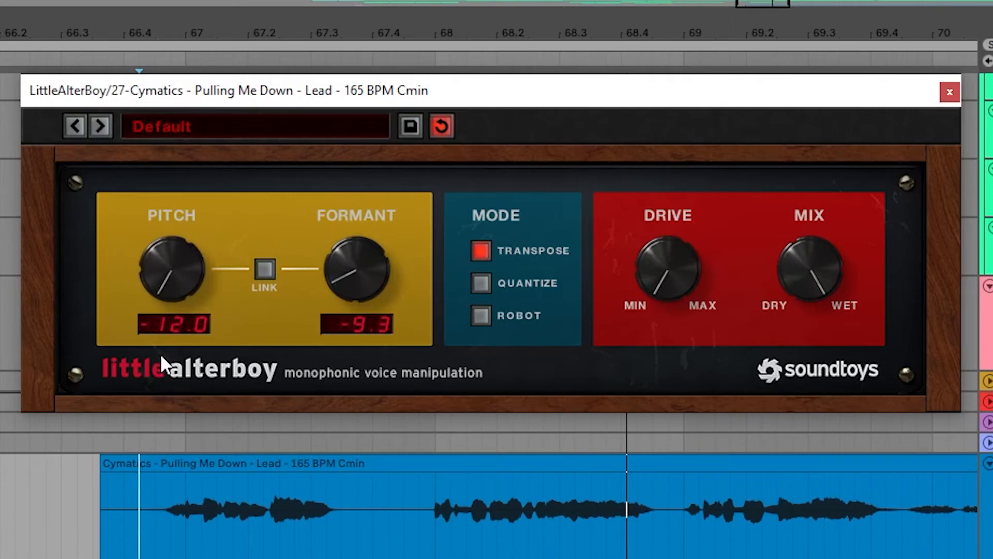
left_click_drag(387, 260, 313, 346)
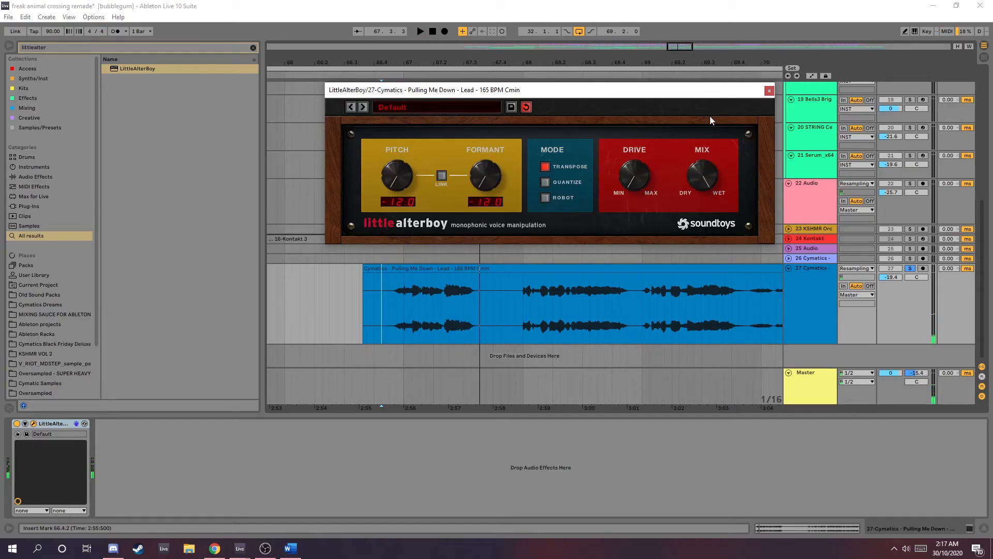
left_click_drag(706, 92, 606, 106)
left_click(671, 104)
Collapse all the tracks, expand the INST group and fit the whole arrangement into view.
key("minus")
key("minus")
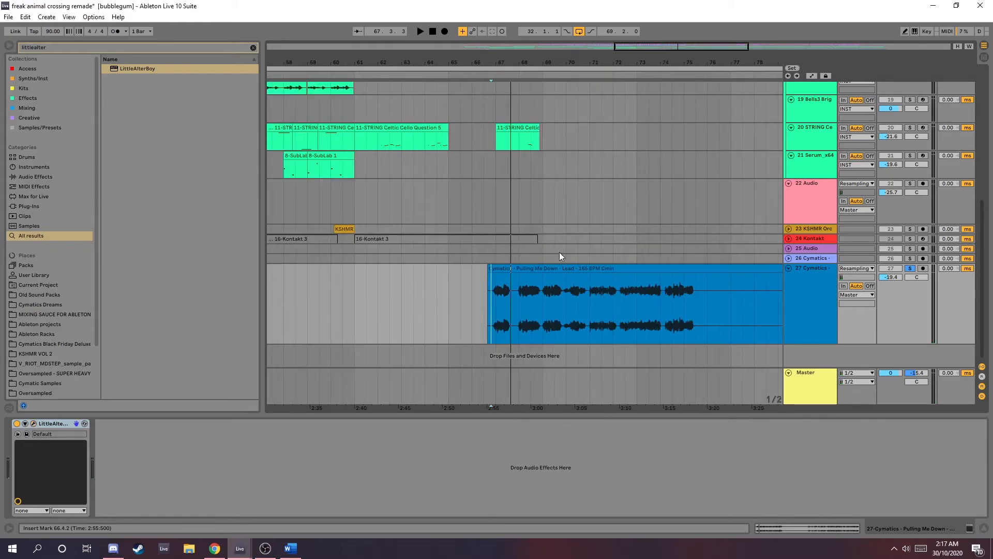
scroll(615, 245, "up", 3)
scroll(584, 244, "right", 4)
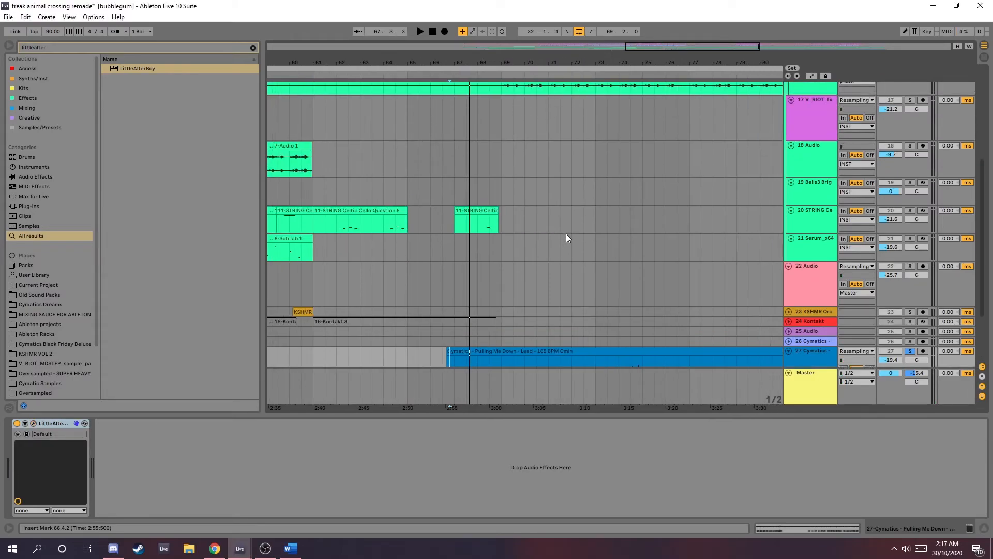
key("plus")
left_click(445, 220)
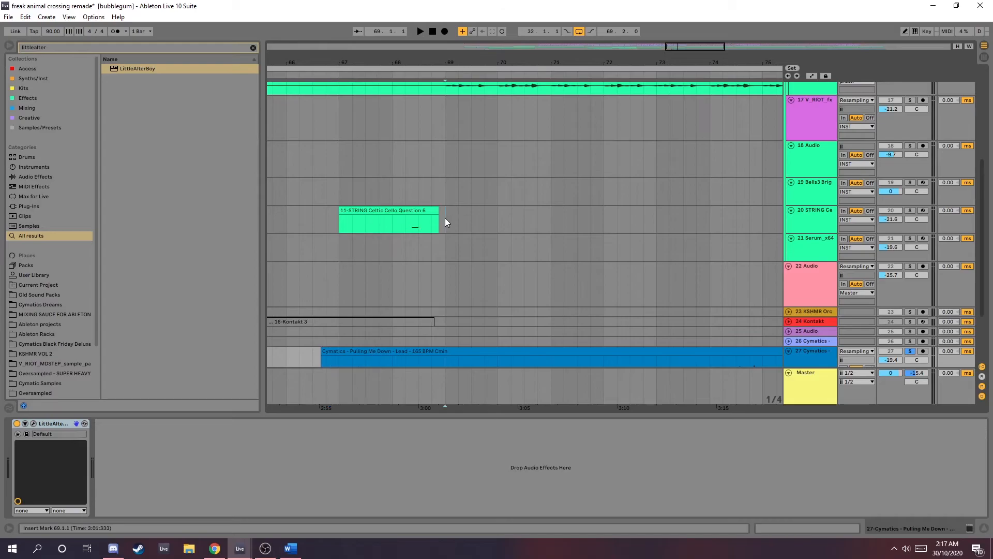
left_click(788, 350, "alt")
left_click(789, 142)
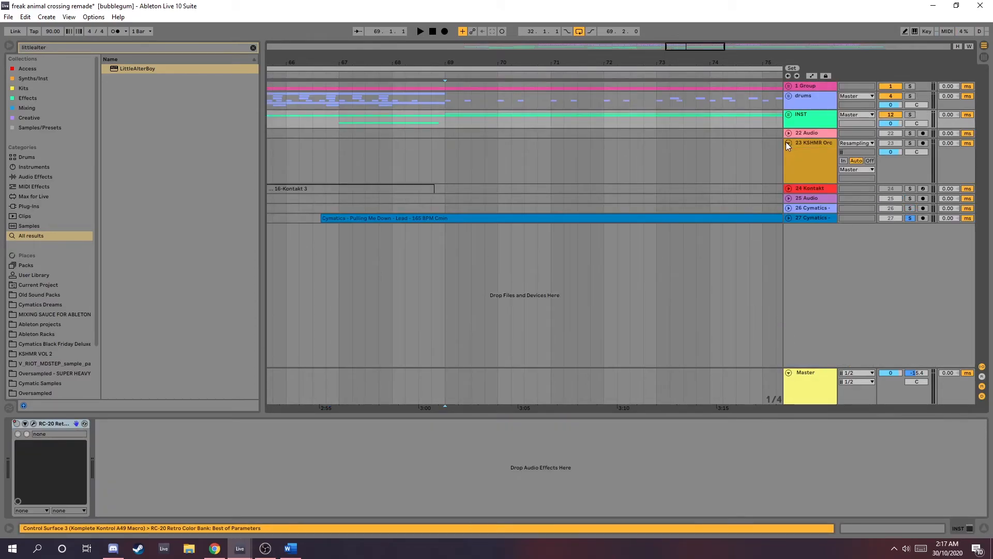
left_click(797, 133)
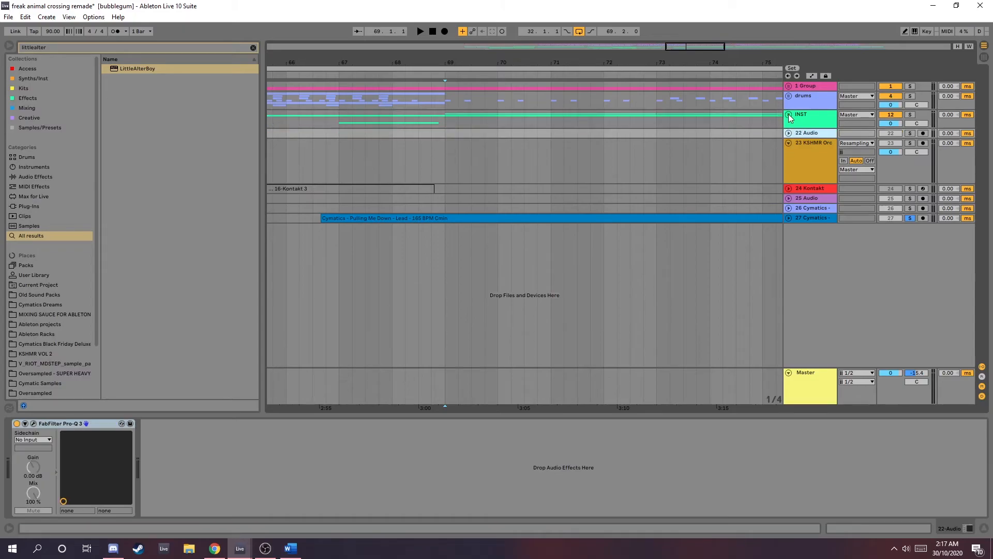
left_click(789, 114)
key("w")
scroll(628, 208, "up", 2)
Place the insert marker at 77.1.1 on the 15 Kontakt pluck track and highlight the pluck clips in the song's closing section.
left_click(615, 222)
scroll(673, 227, "down", 2)
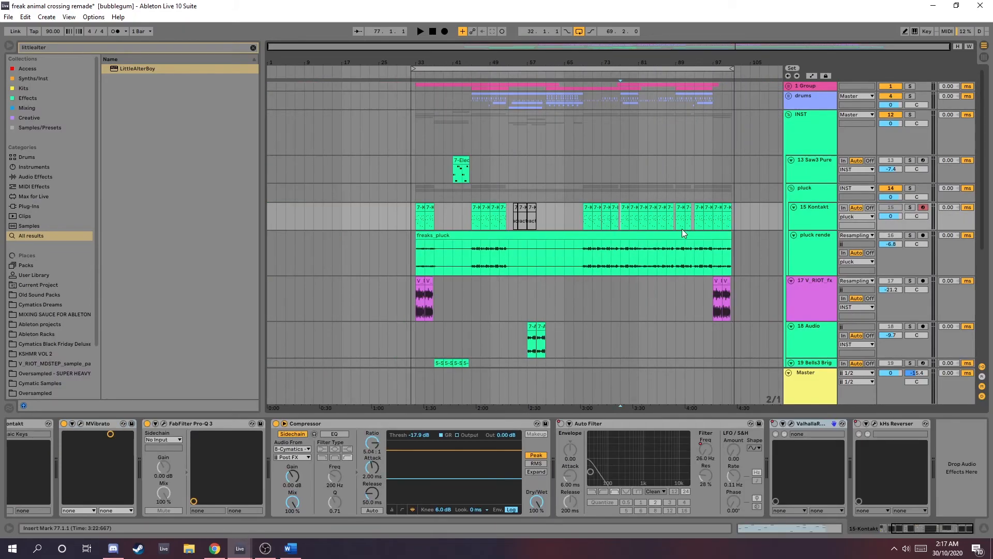
scroll(685, 228, "up", 2)
left_click_drag(600, 213, 748, 257)
left_click(657, 243)
left_click_drag(663, 215, 712, 244)
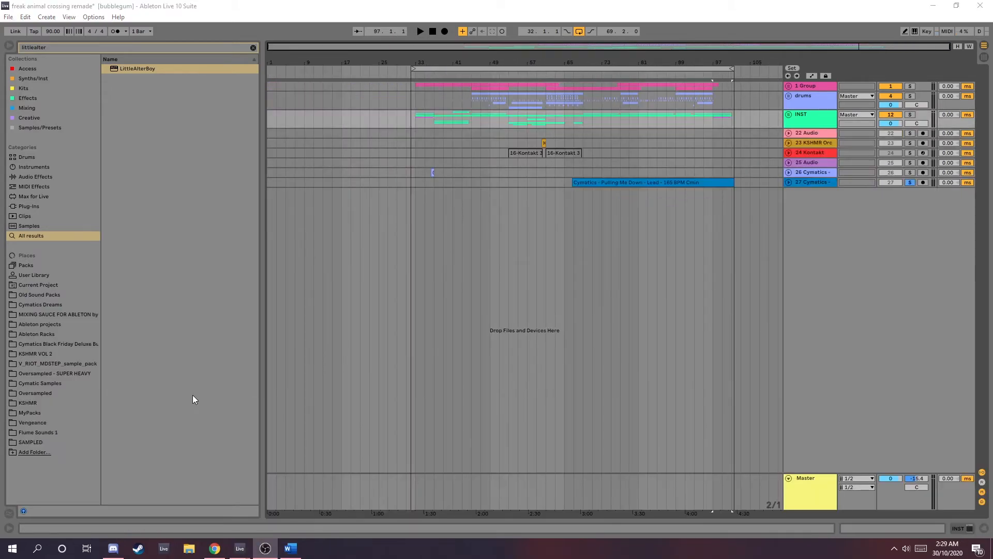